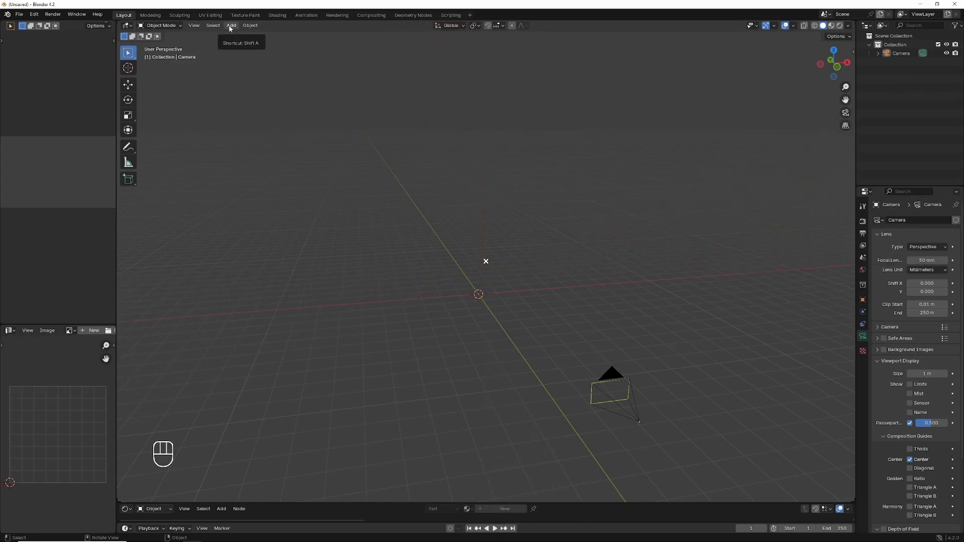
Add a text object at the world origin and rotate it 90° around the X axis so it stands upright
click(231, 25)
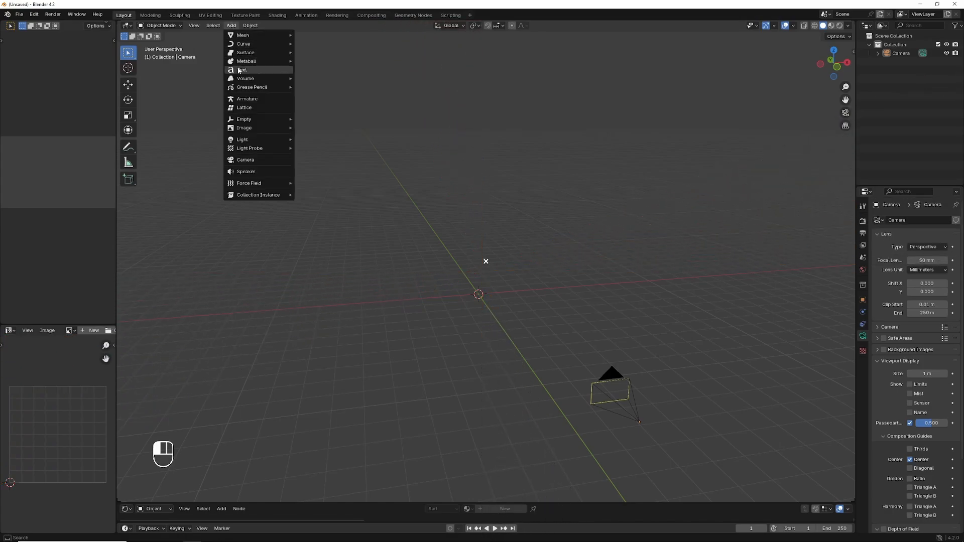
click(252, 72)
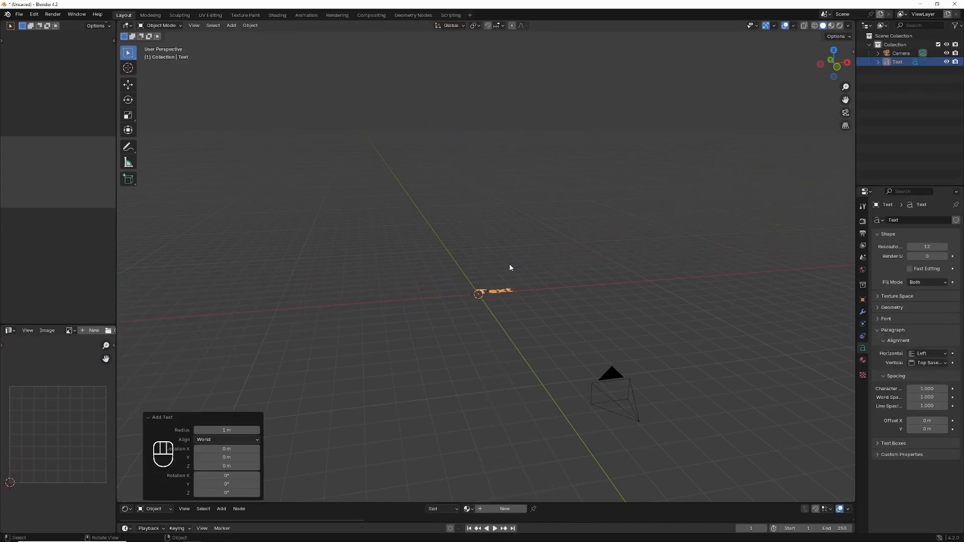
key(r)
key(r)
key(r)
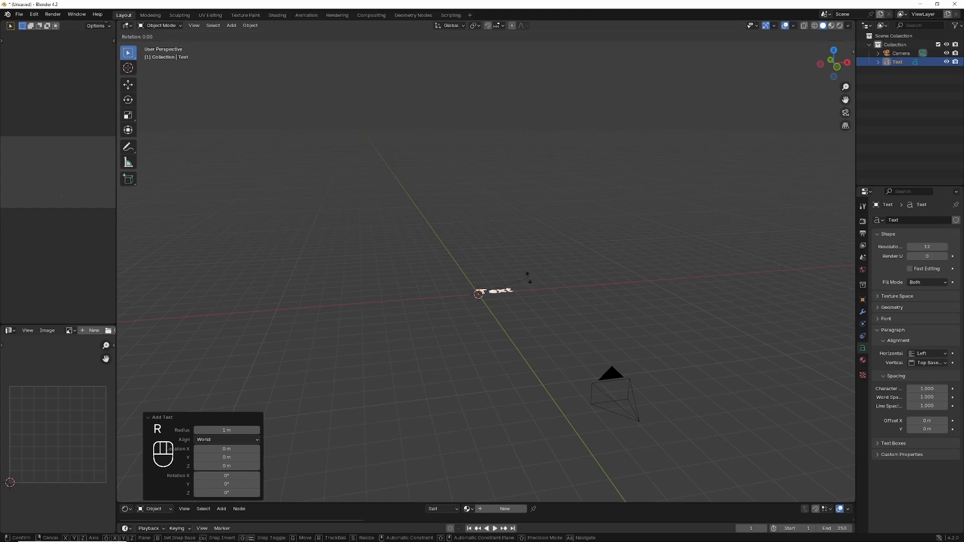
key(x)
key(x)
key(x)
key(x)
key(x)
key(x)
key(x)
key(KP_9)
key(KP_0)
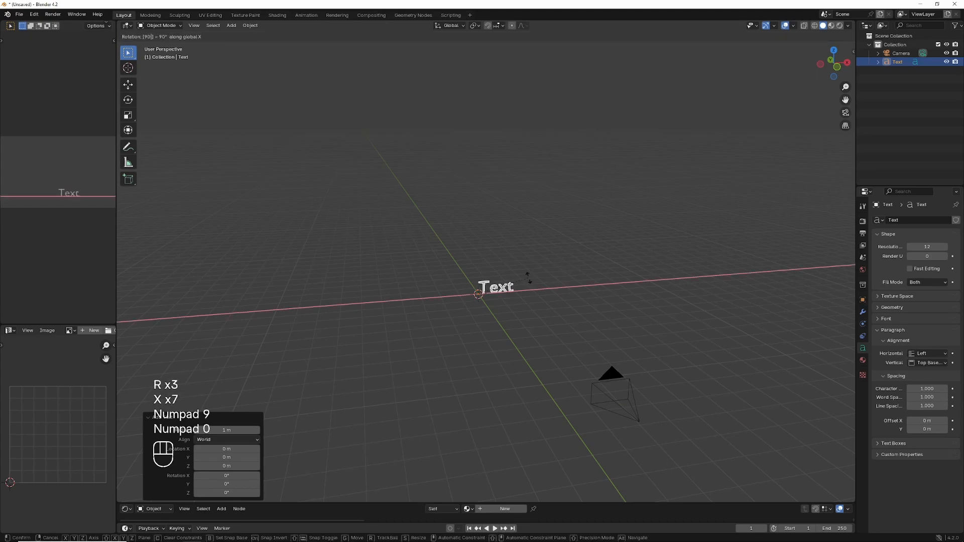
key(Return)
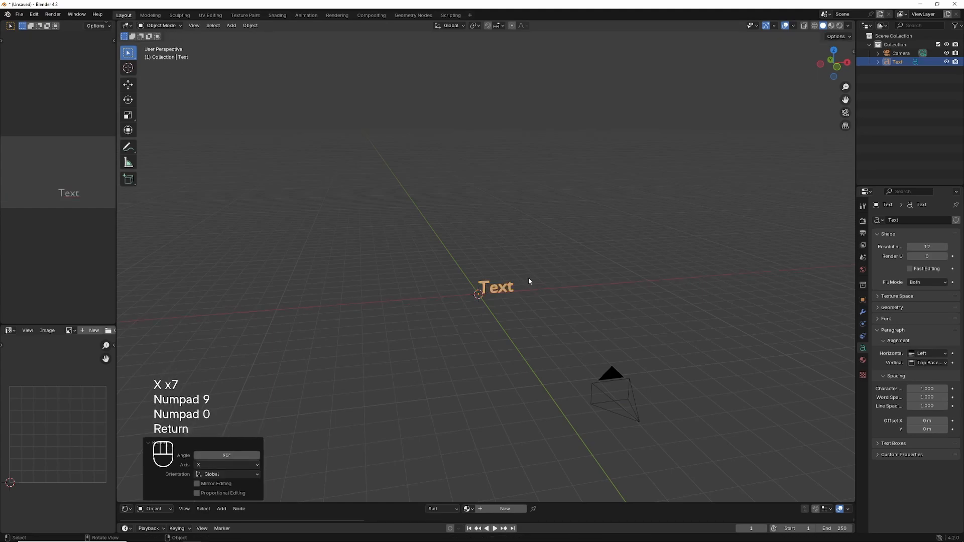
Scale the text object up by about 5.3 and set its horizontal alignment to Center
key(s)
key(s)
key(s)
key(s)
key(s)
key(s)
key(s)
key(s)
key(s)
key(s)
key(s)
key(s)
key(s)
key(s)
key(s)
key(s)
key(s)
key(s)
key(s)
key(s)
key(s)
key(s)
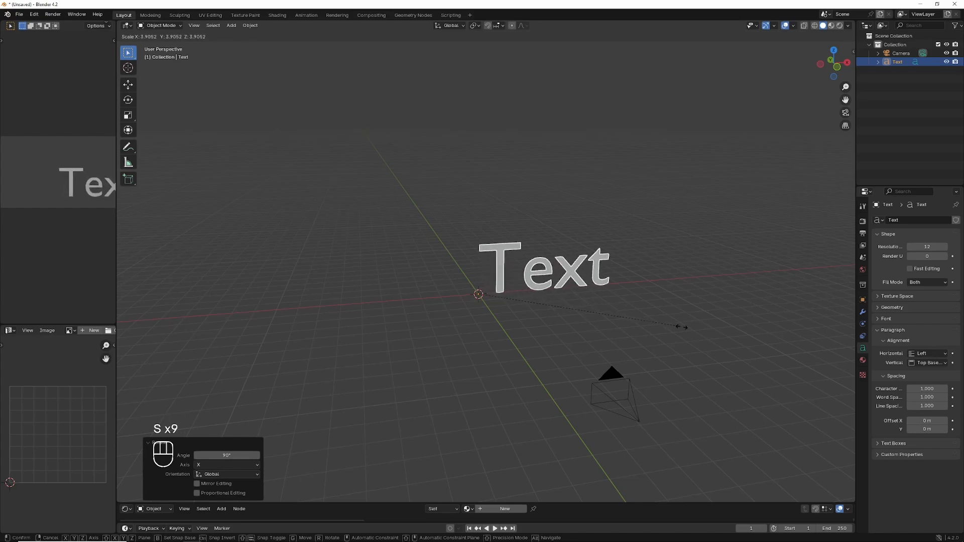
key(s)
key(s)
key(s)
key(s)
key(s)
key(s)
key(s)
key(s)
key(s)
key(s)
key(s)
key(s)
key(s)
key(s)
key(s)
key(s)
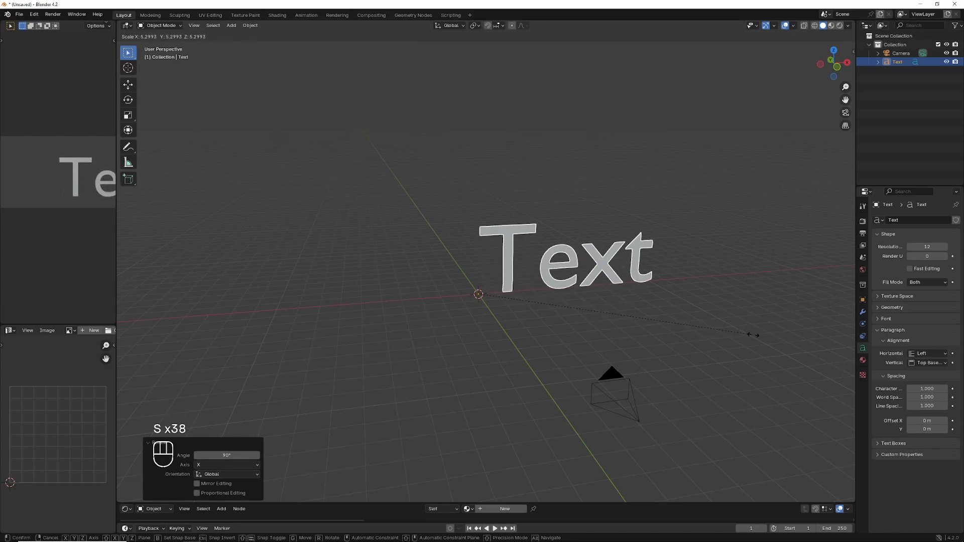
click(753, 335)
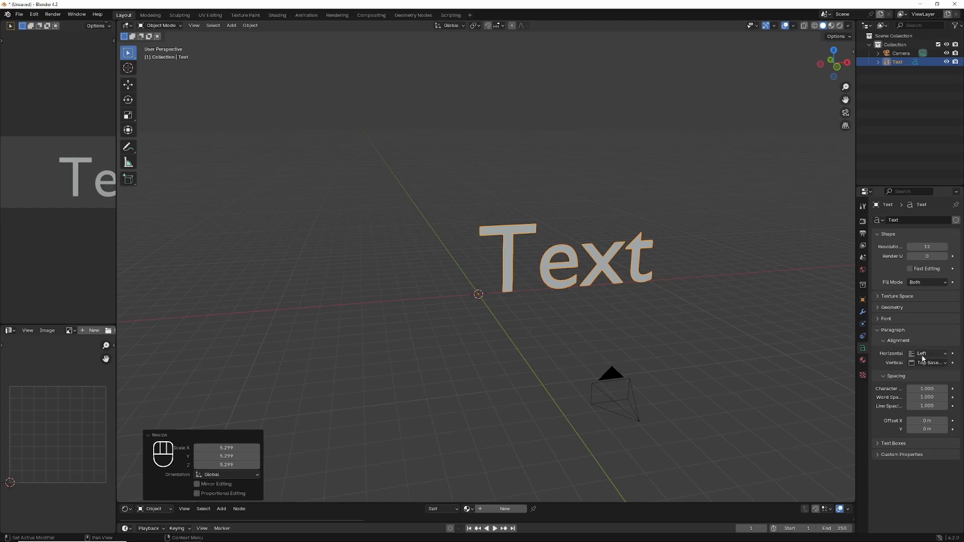
click(923, 355)
click(923, 370)
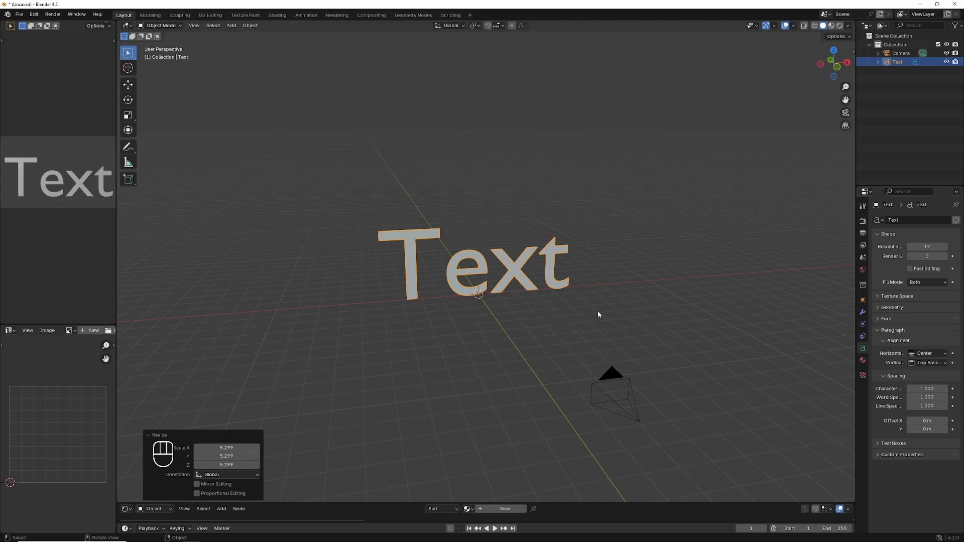
Load the yaki goma font from the Documents\fonts\yaki_goma folder as the text's regular font
click(878, 319)
click(944, 332)
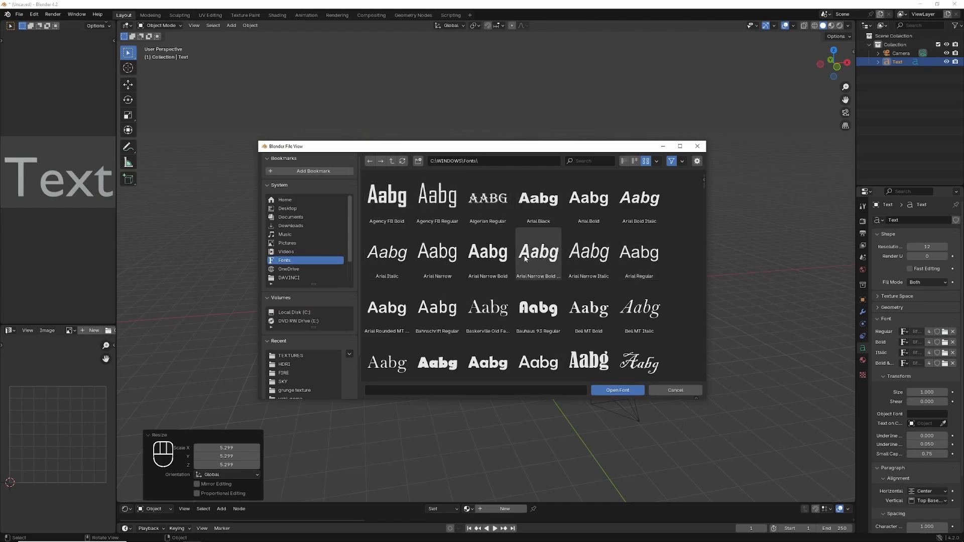
click(292, 220)
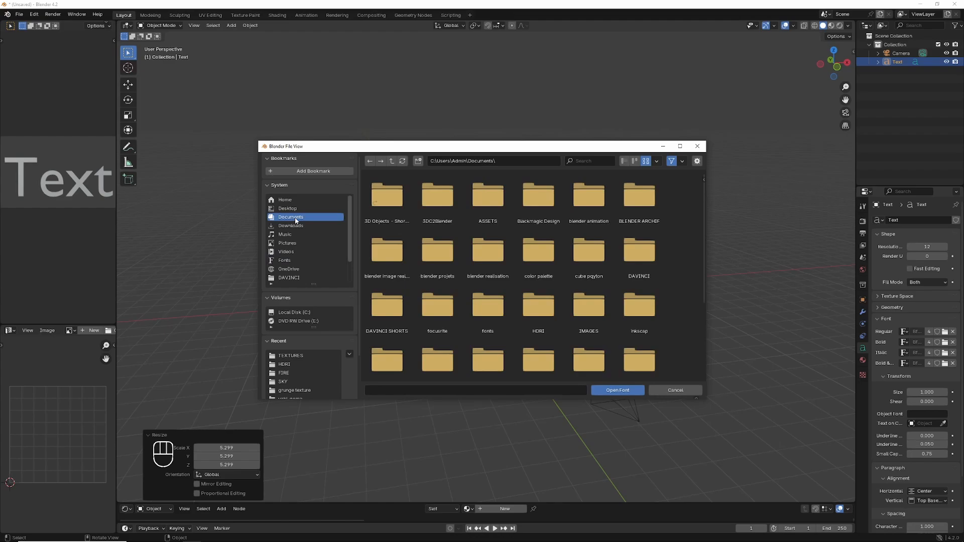
double_click(494, 319)
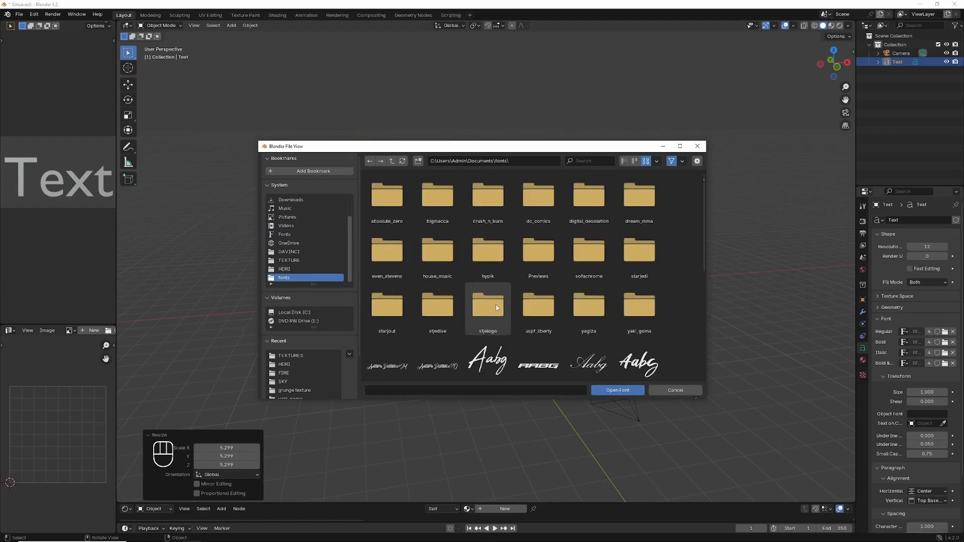
double_click(642, 307)
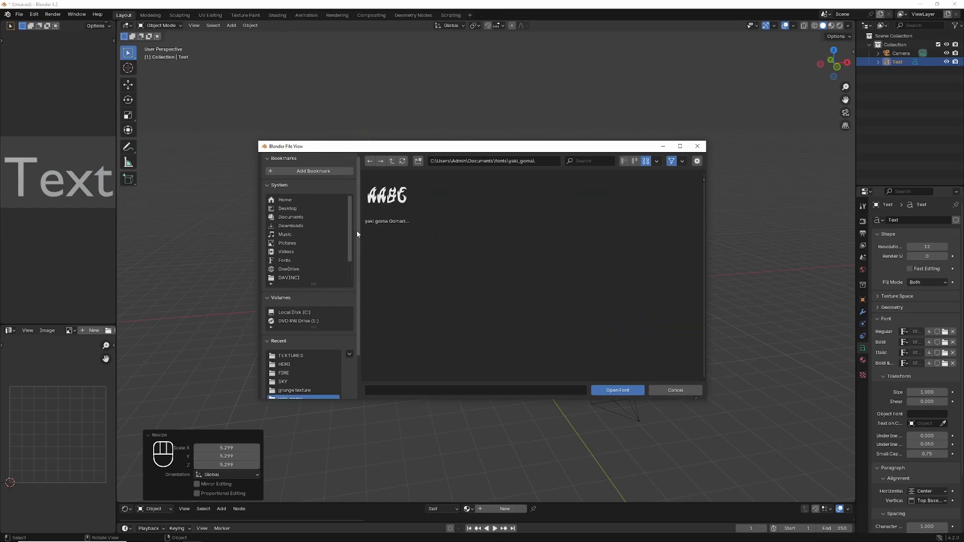
click(386, 197)
click(609, 390)
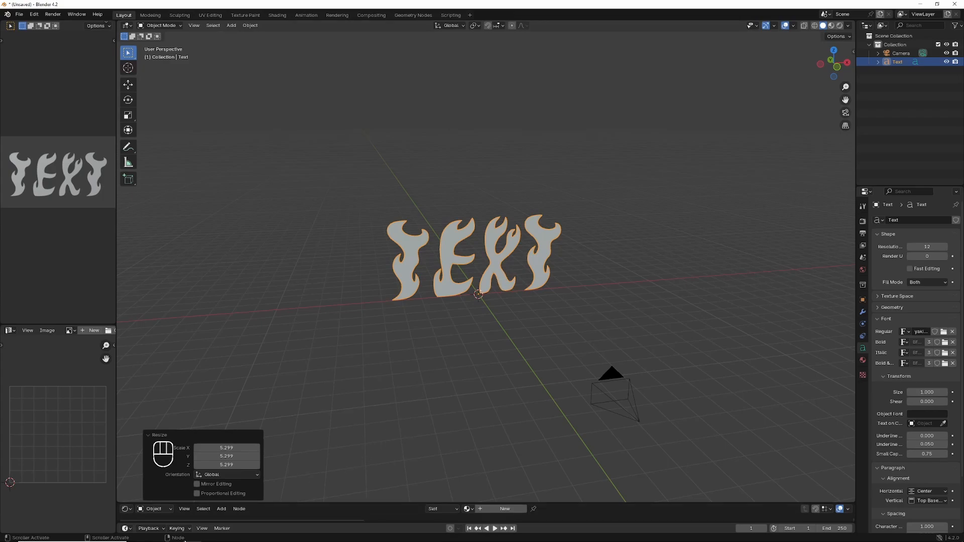
Switch to Chrome to view the Yaki Goma font on dafont.com's Fire, Ice page, and return to Blender
mouse_move(155, 539)
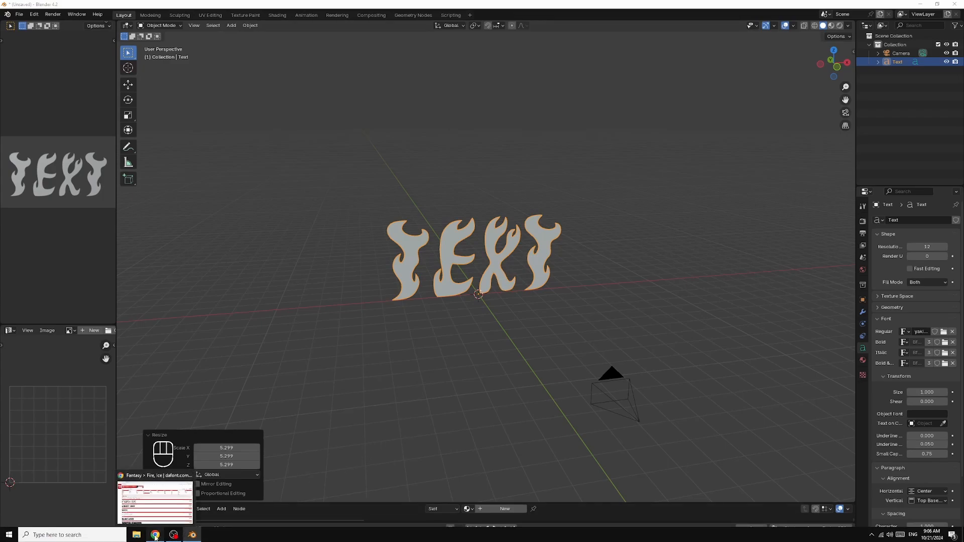
click(155, 497)
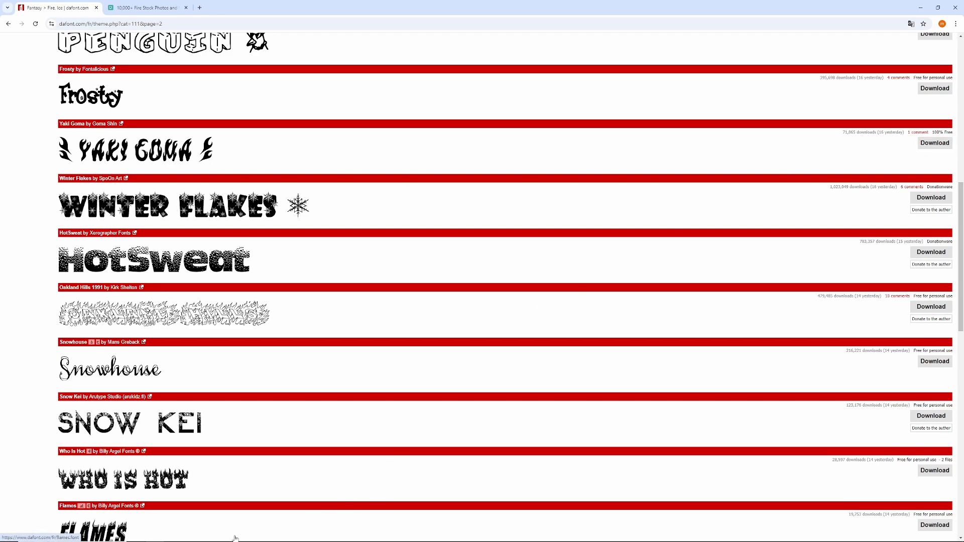
mouse_move(151, 540)
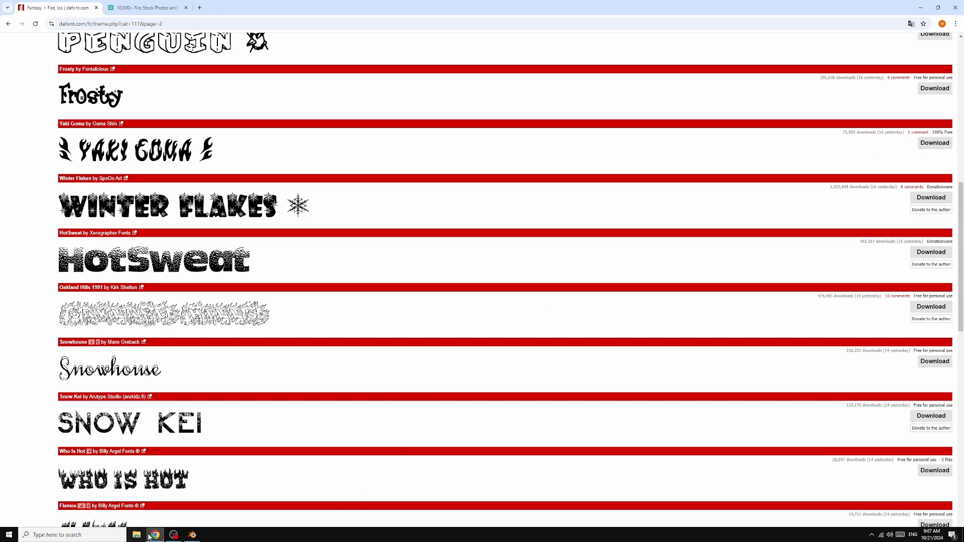
click(191, 534)
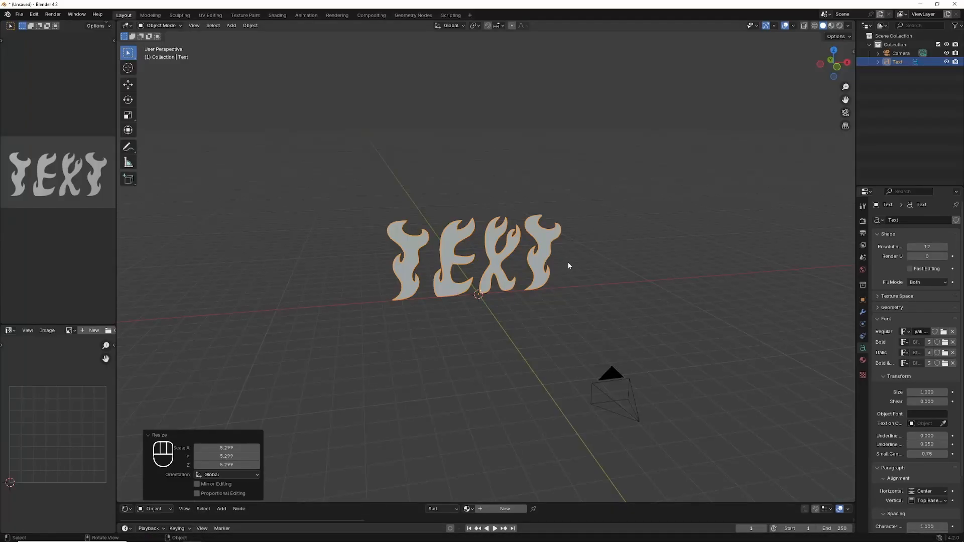
Replace the default wording of the text object with BLENDER
key(Tab)
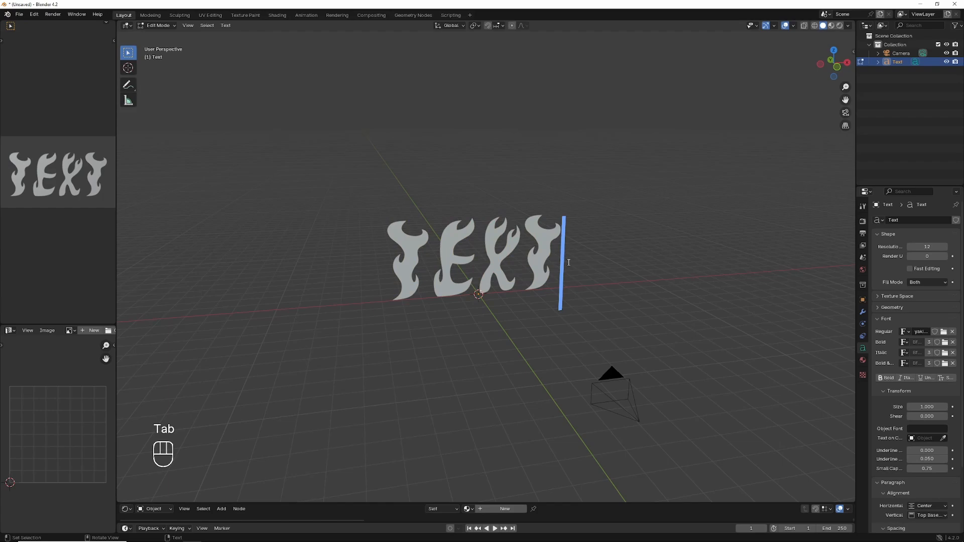
key(BackSpace)
key(BackSpace)
key(BackSpace)
key(BackSpace)
key(BackSpace)
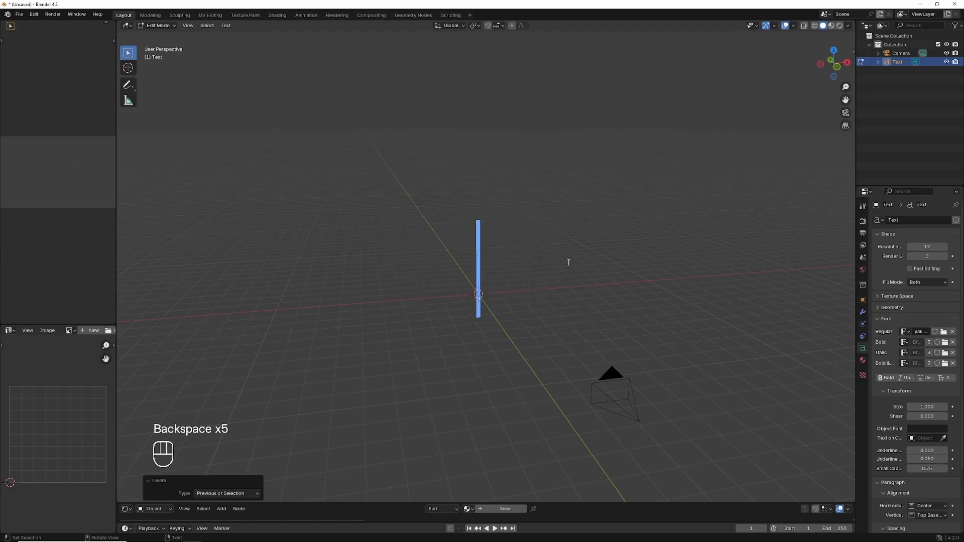
text(BL)
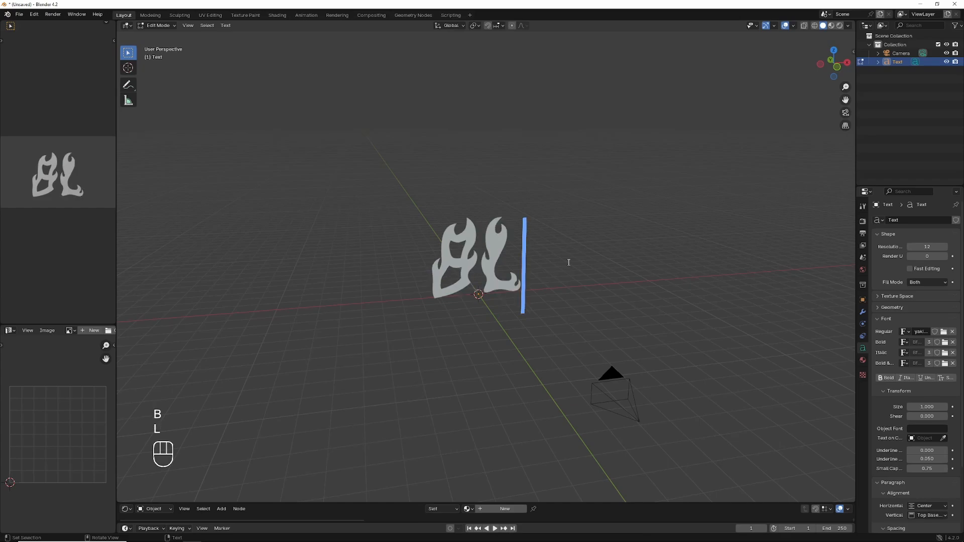
text(E)
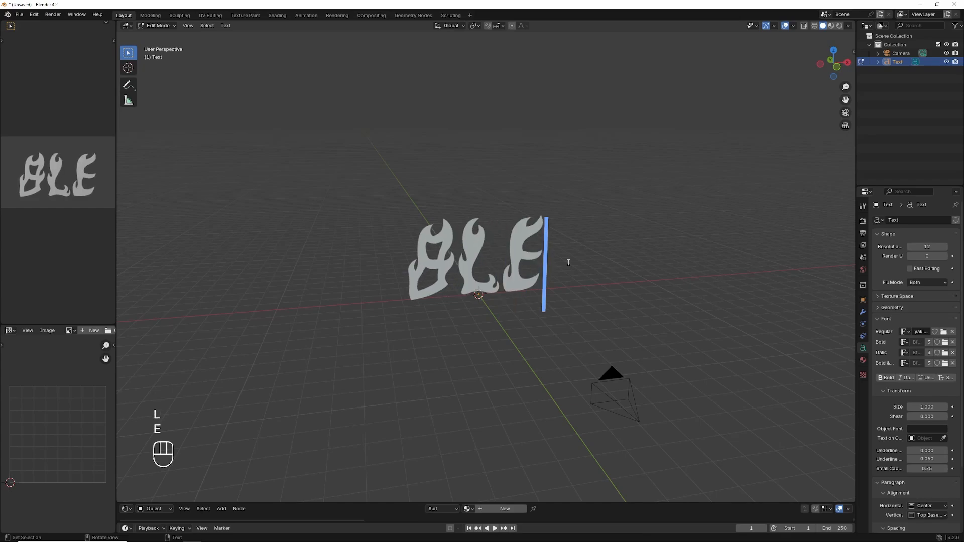
text(NDER)
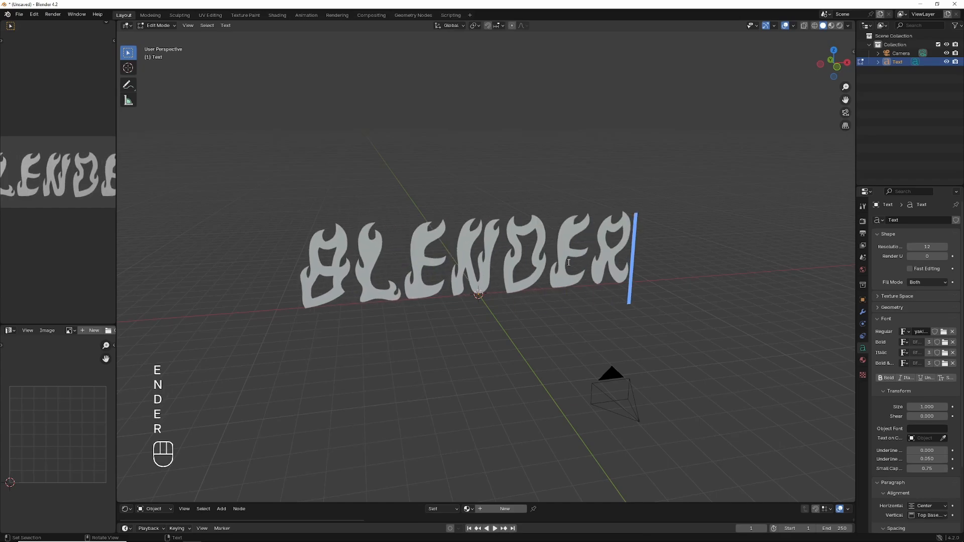
key(Tab)
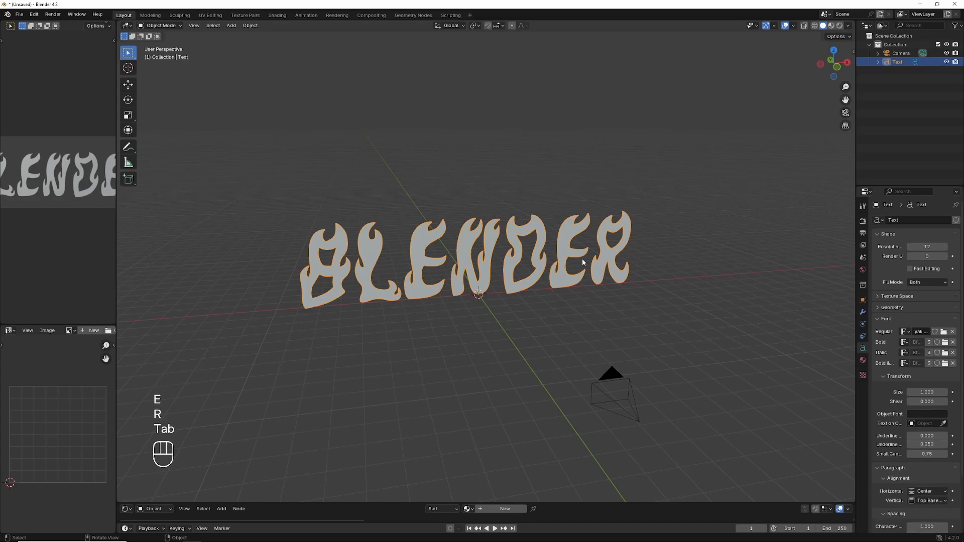
Extrude the BLENDER text by 0.1 m and duplicate it in place
click(884, 307)
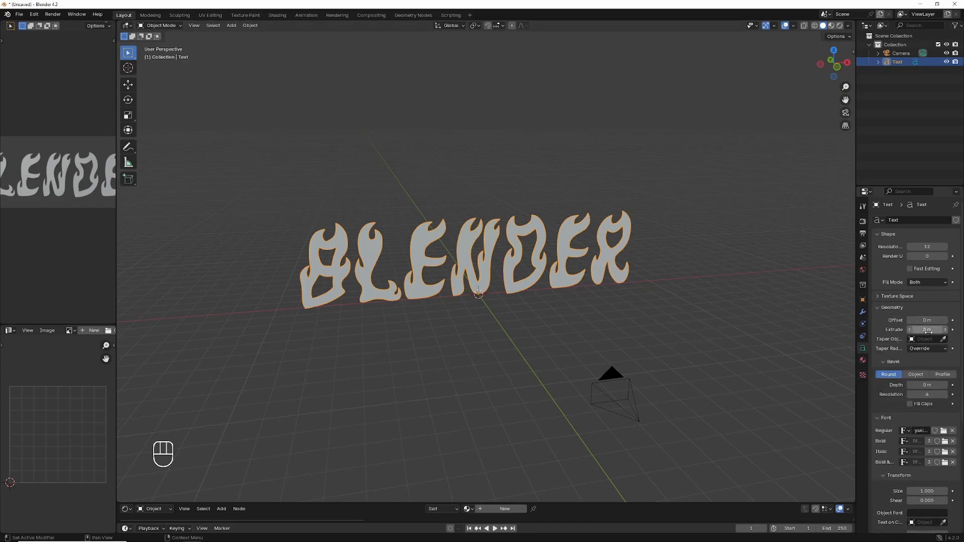
mouse_move(928, 331)
mouse_down()
mouse_move(954, 331)
mouse_move(926, 329)
mouse_up()
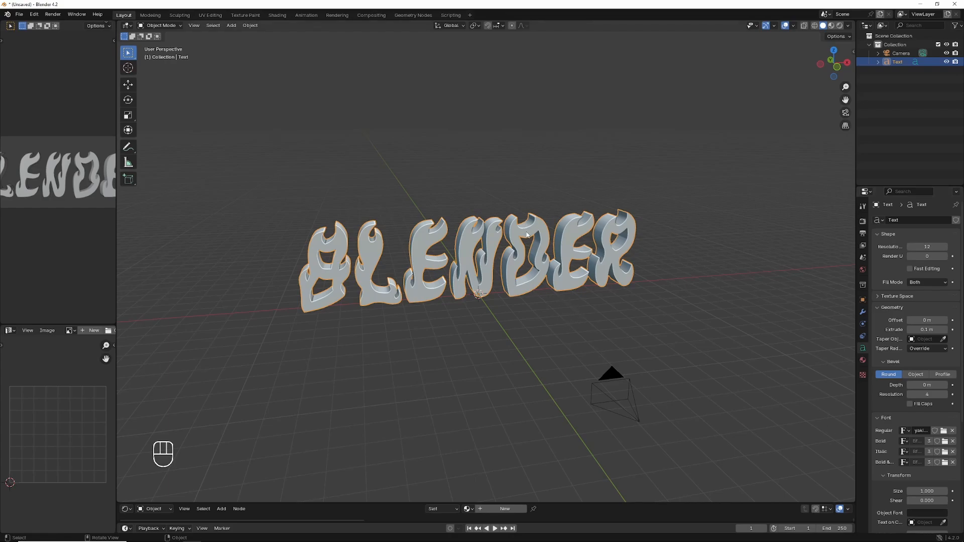
right_click(527, 234)
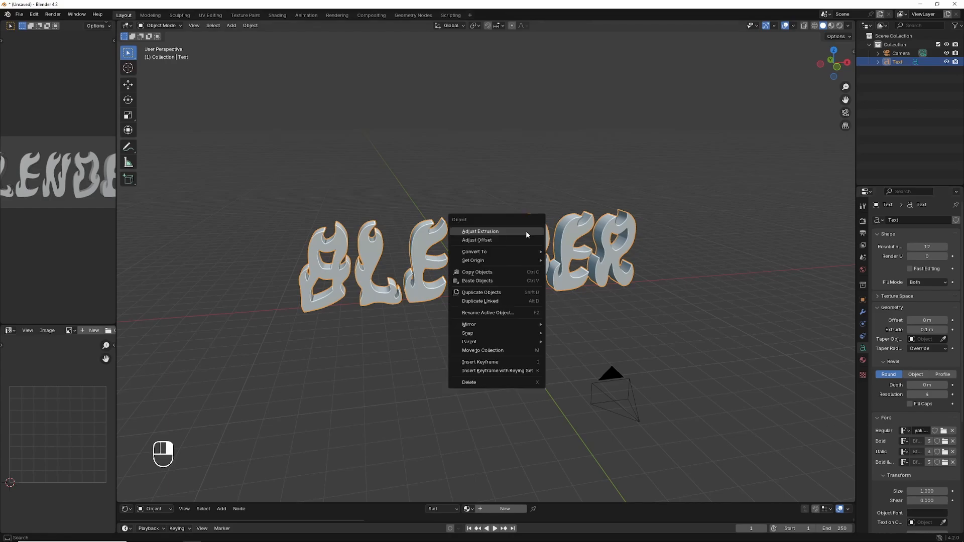
click(501, 294)
click(501, 292)
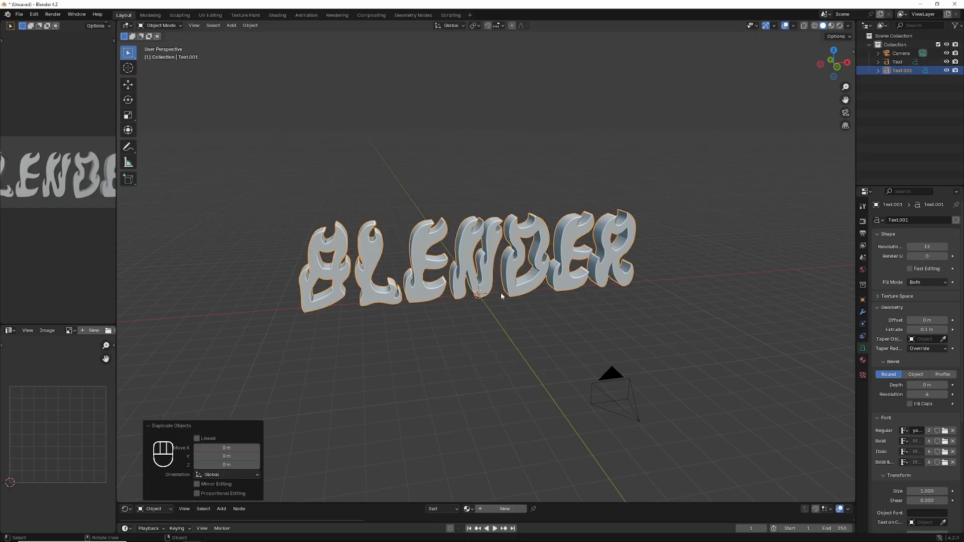
Make the duplicate an outline by setting its fill mode to None and its bevel depth to 0.01 m
click(924, 282)
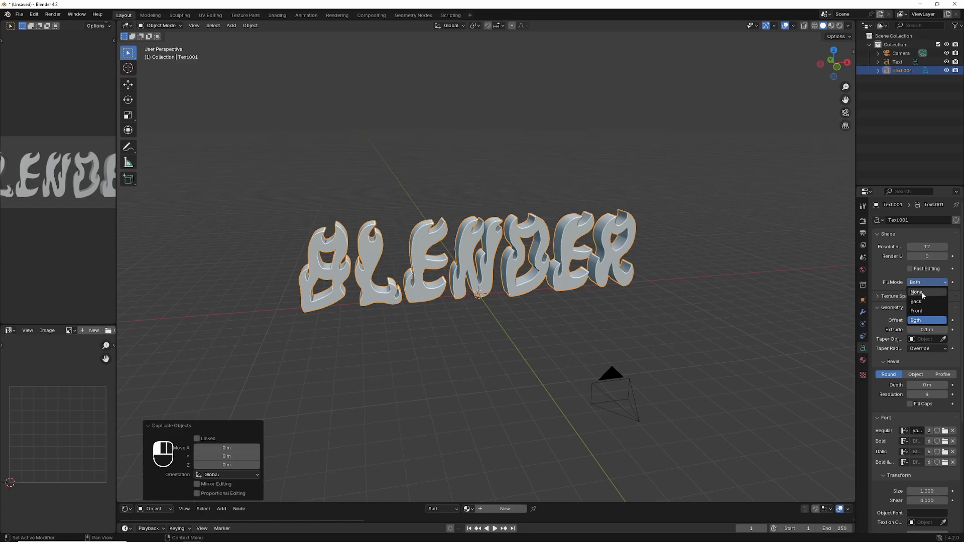
click(922, 292)
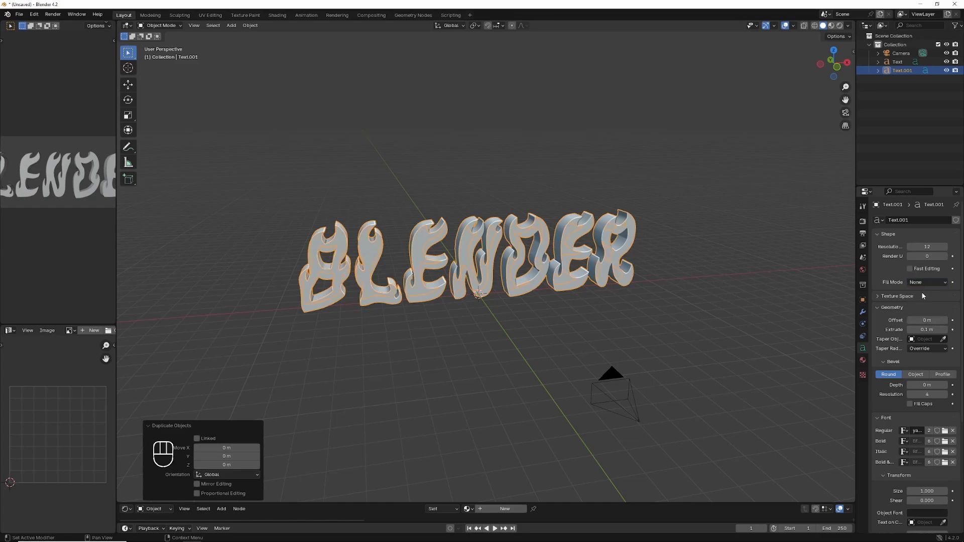
click(946, 385)
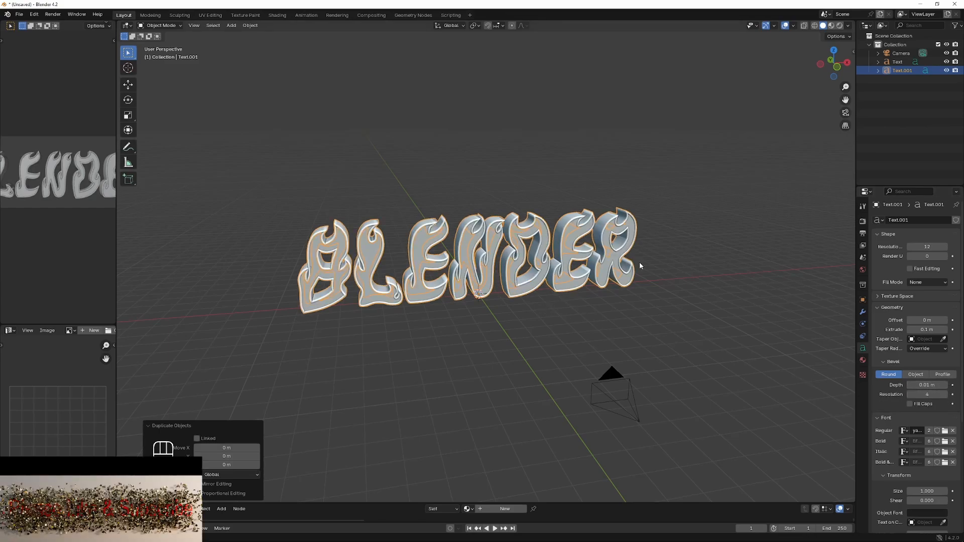
click(685, 242)
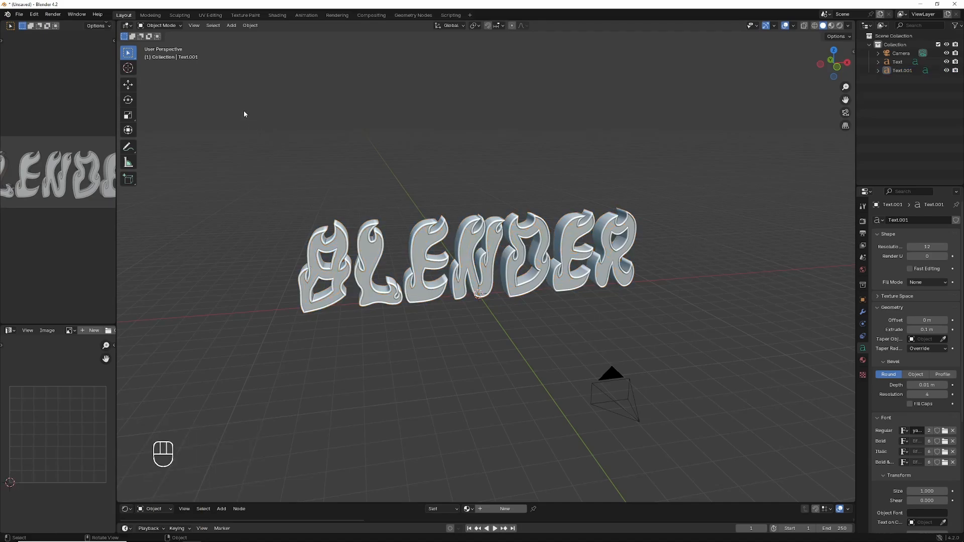
Convert the original filled BLENDER text to a mesh and select the outline duplicate
click(471, 251)
right_click(464, 245)
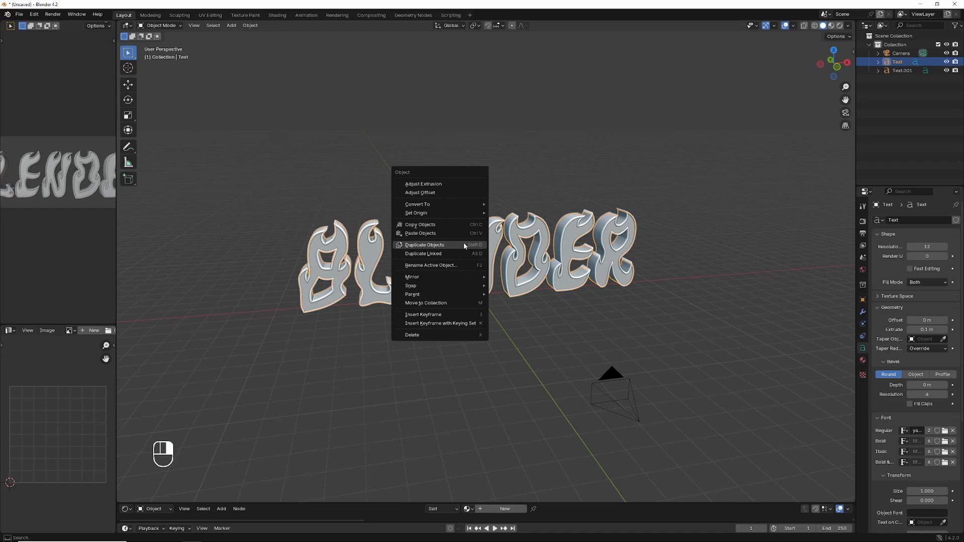
mouse_move(442, 206)
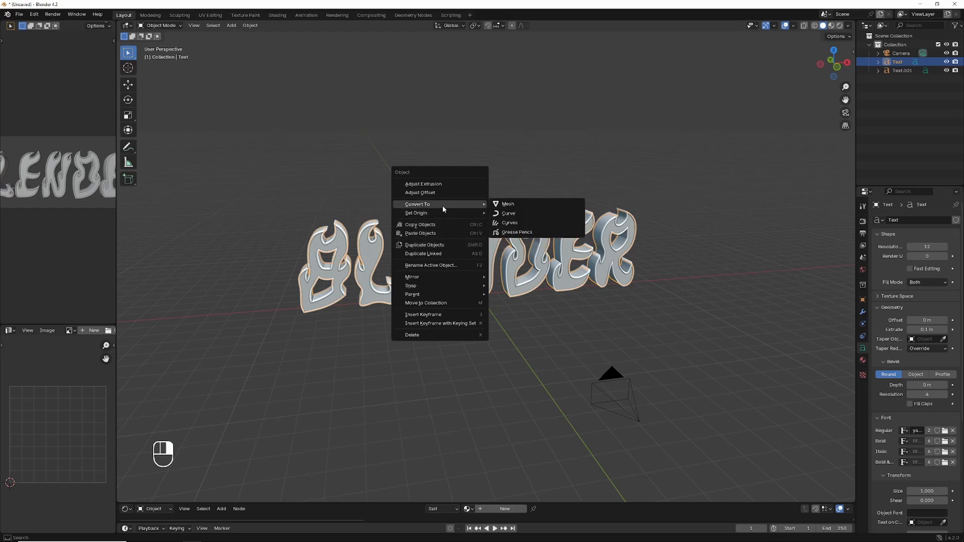
click(522, 206)
click(497, 224)
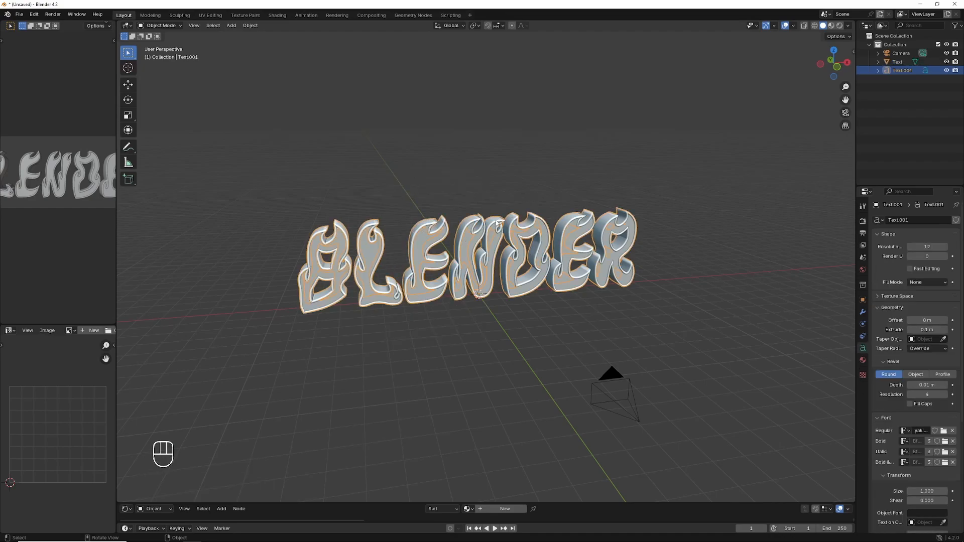
Convert the selected BLENDER outline duplicate to a mesh
right_click(496, 221)
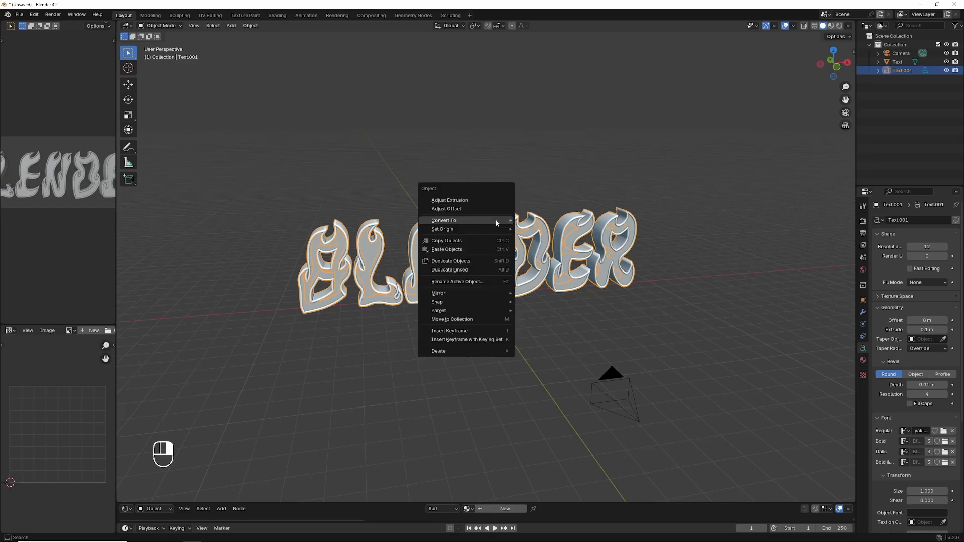
mouse_move(495, 219)
click(550, 220)
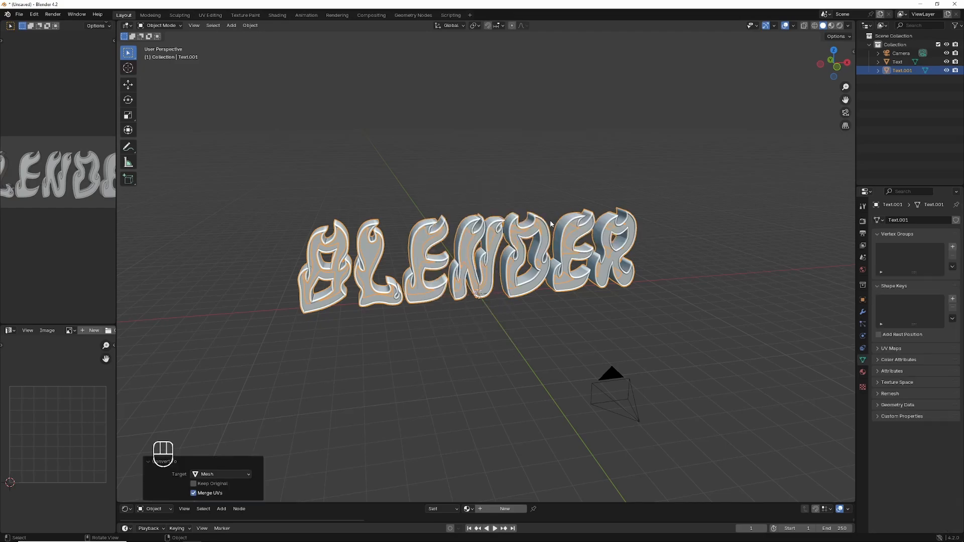
Add a plane at the world origin and scale it up by about 17.6 as a floor beneath the text
click(232, 29)
mouse_move(253, 34)
click(339, 37)
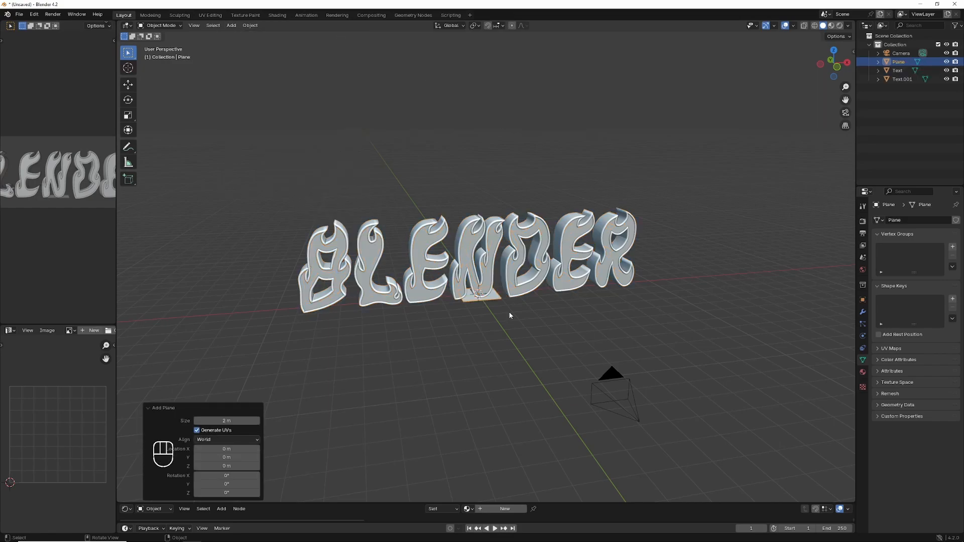
key(s)
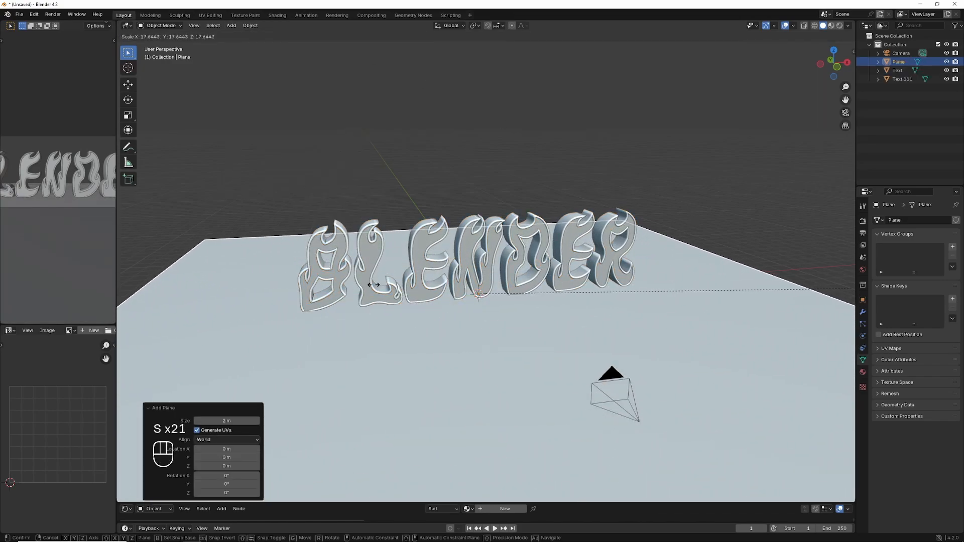
click(374, 285)
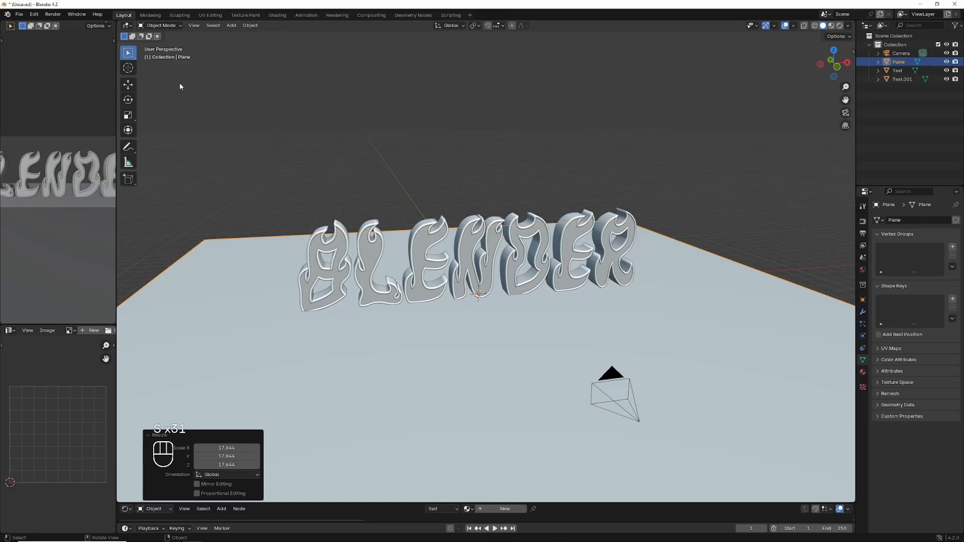
Extrude the floor plane's rear edge about 19.5 m upward along Z to form a back wall, and return to Object Mode
click(161, 25)
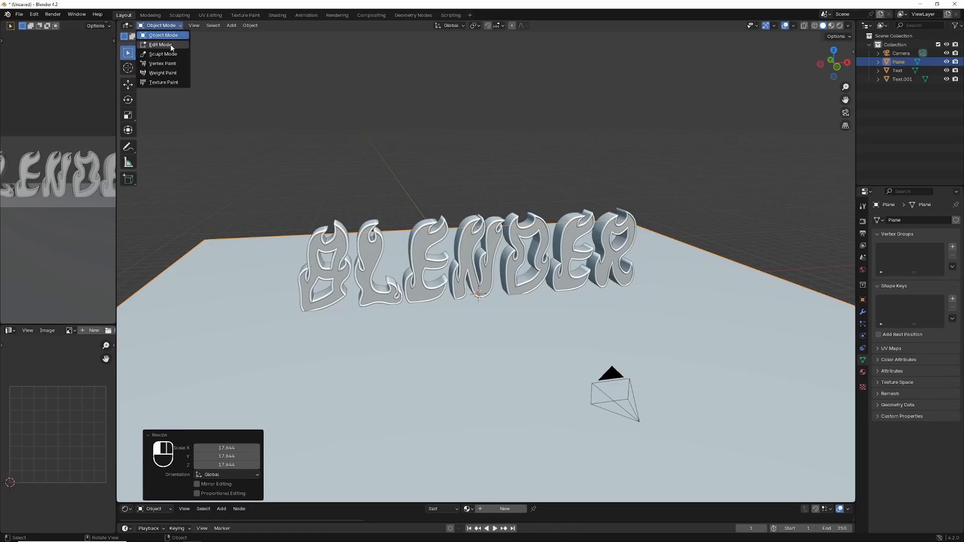
click(171, 45)
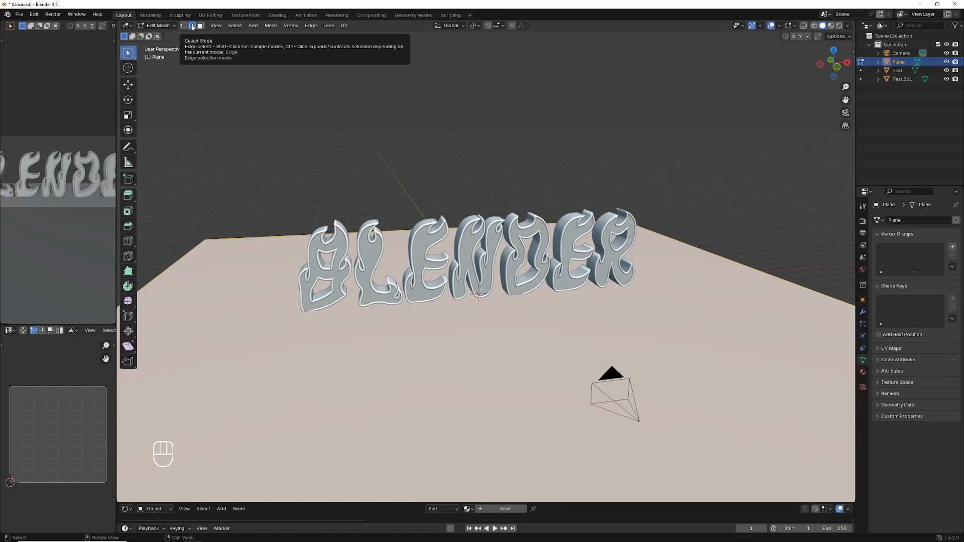
click(275, 235)
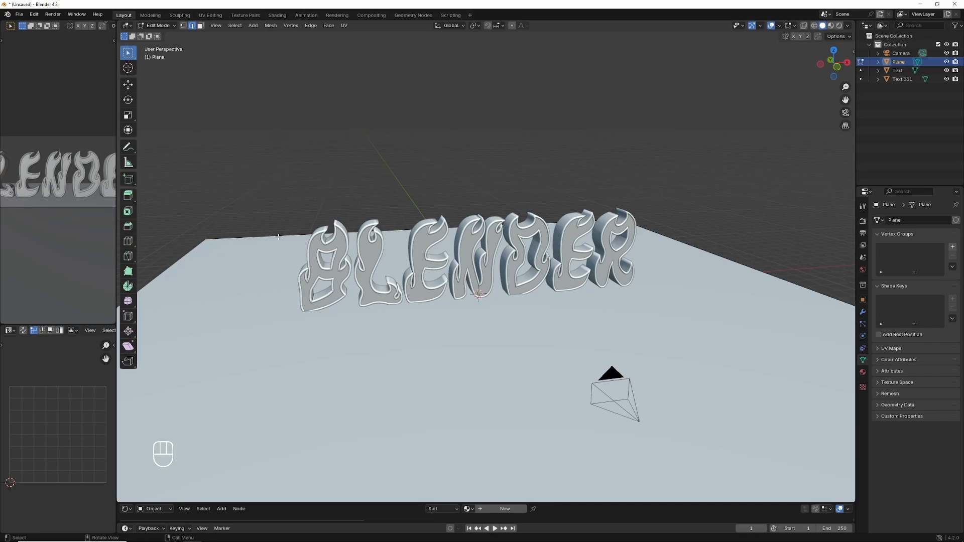
key(e)
key(z)
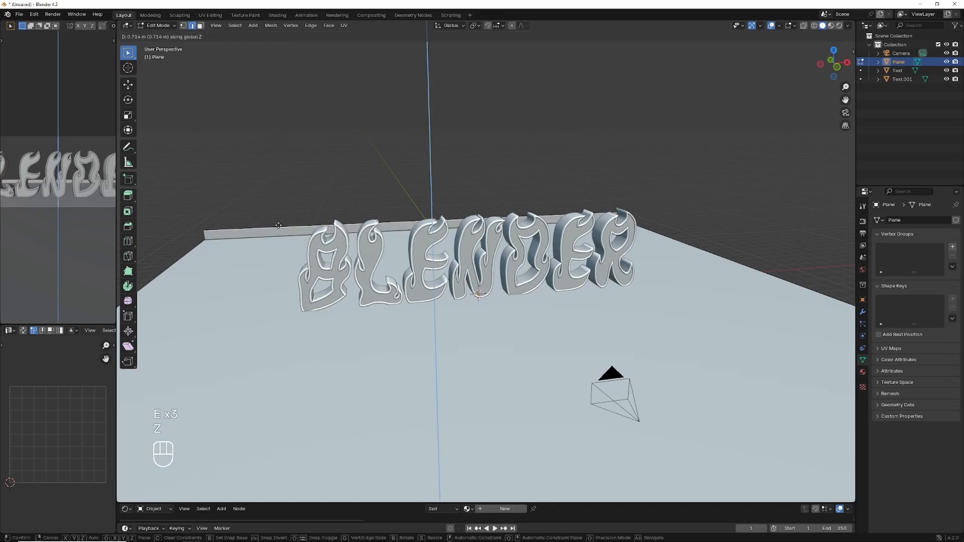
click(271, 462)
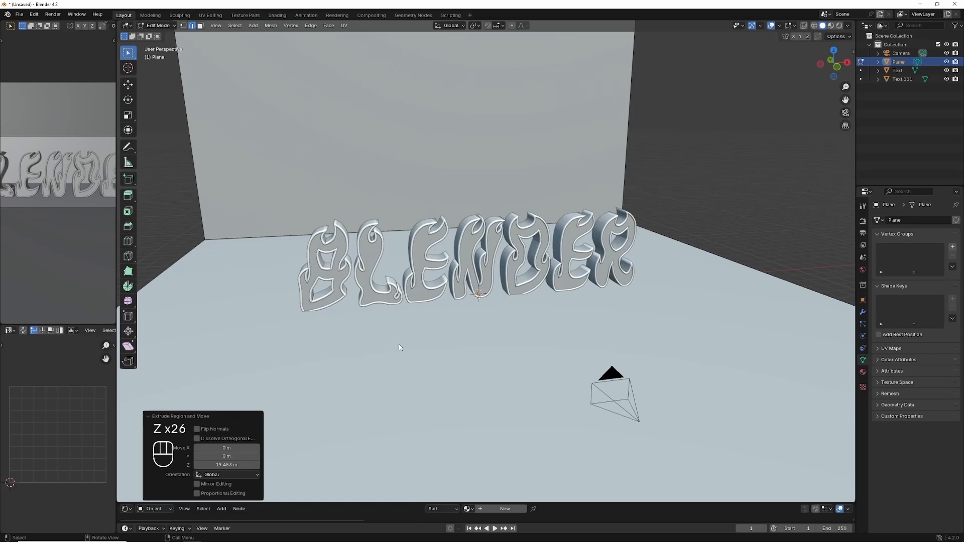
key(Tab)
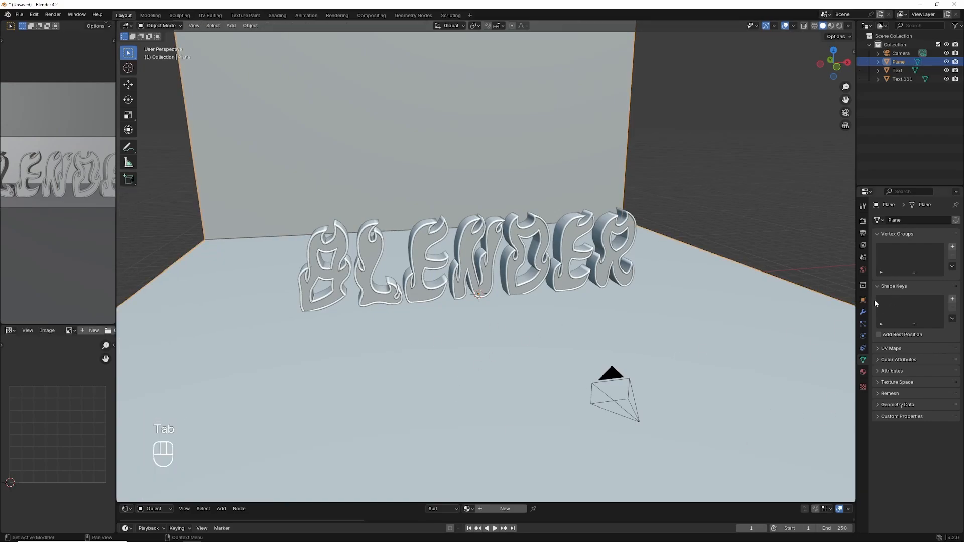
Add a Bevel modifier to the backdrop plane with an amount of 0.31 m and 21 segments
click(863, 312)
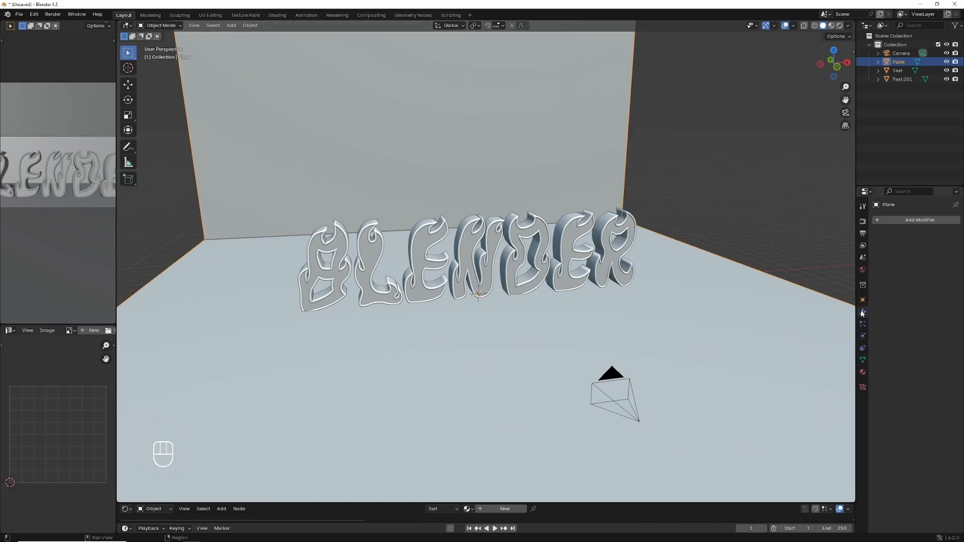
click(918, 221)
mouse_move(883, 255)
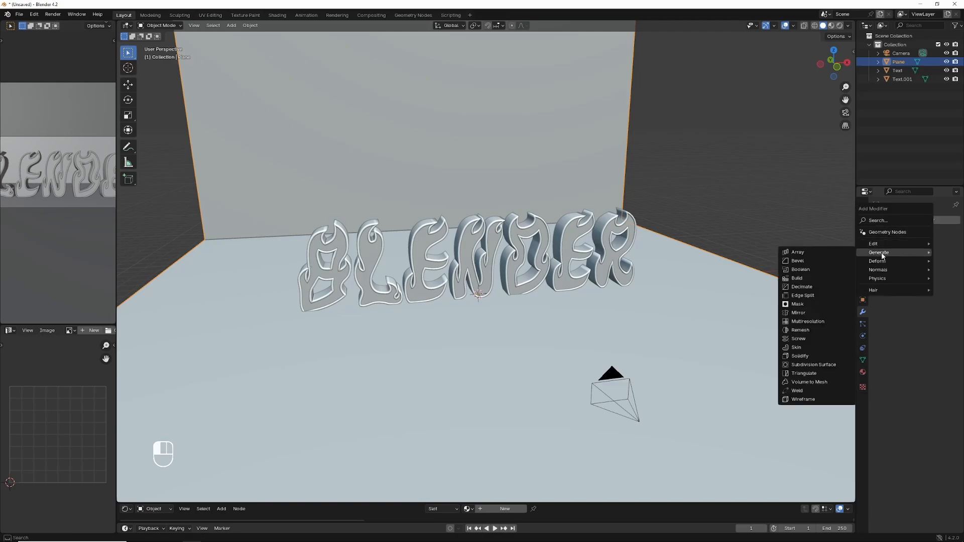
click(806, 262)
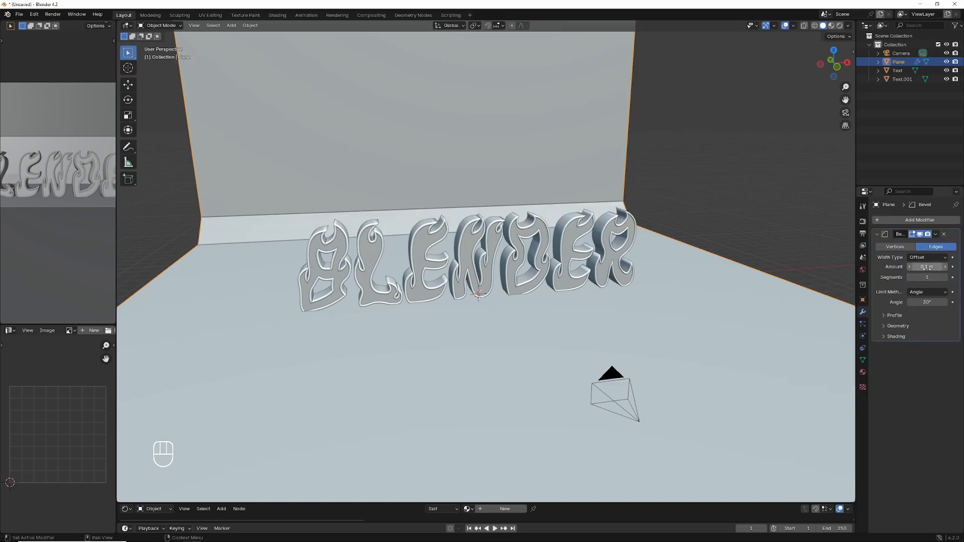
drag(927, 267, 955, 278)
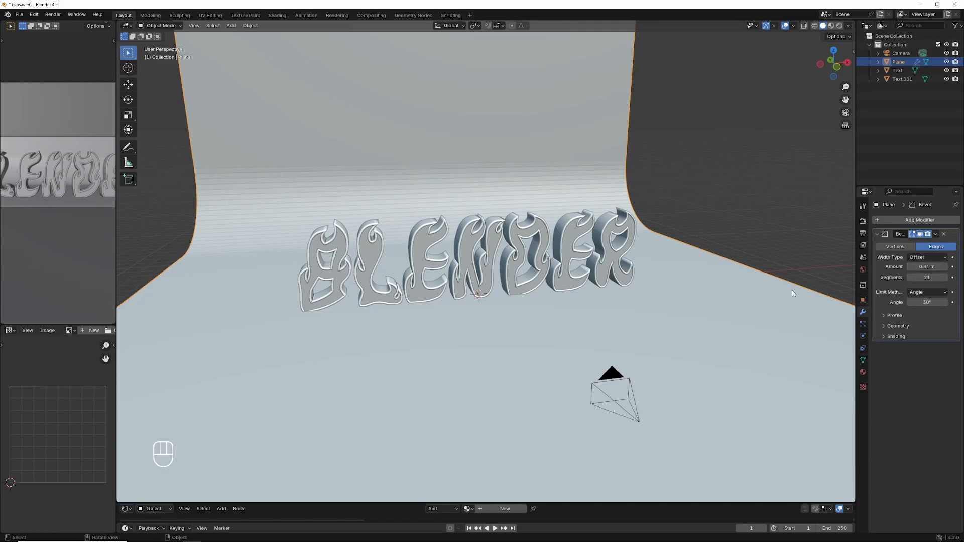
Shade the backdrop smooth and apply its Bevel modifier
right_click(479, 108)
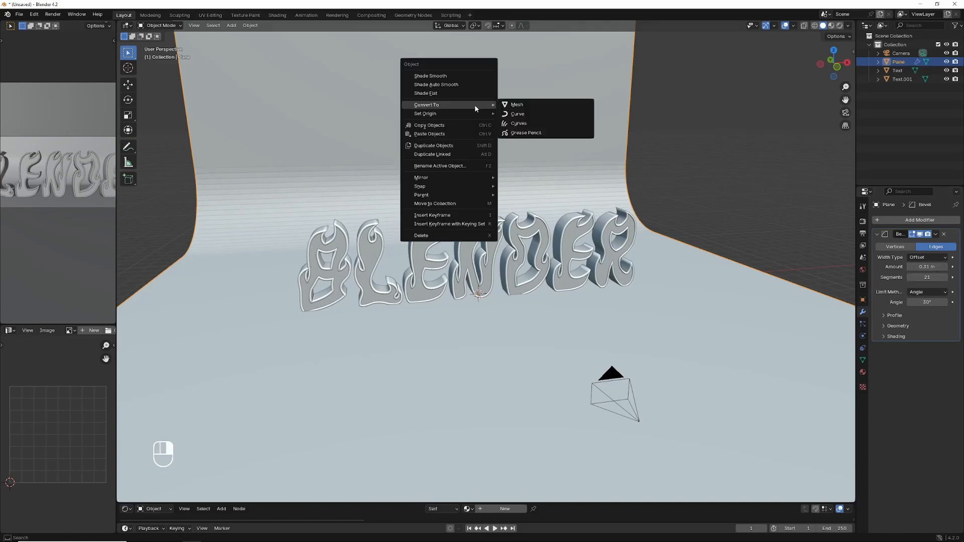
click(451, 79)
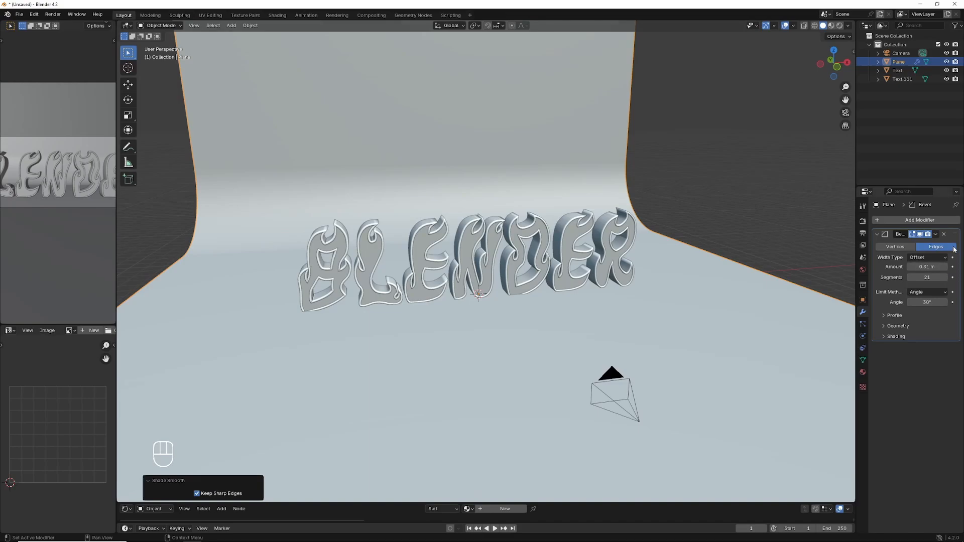
click(937, 237)
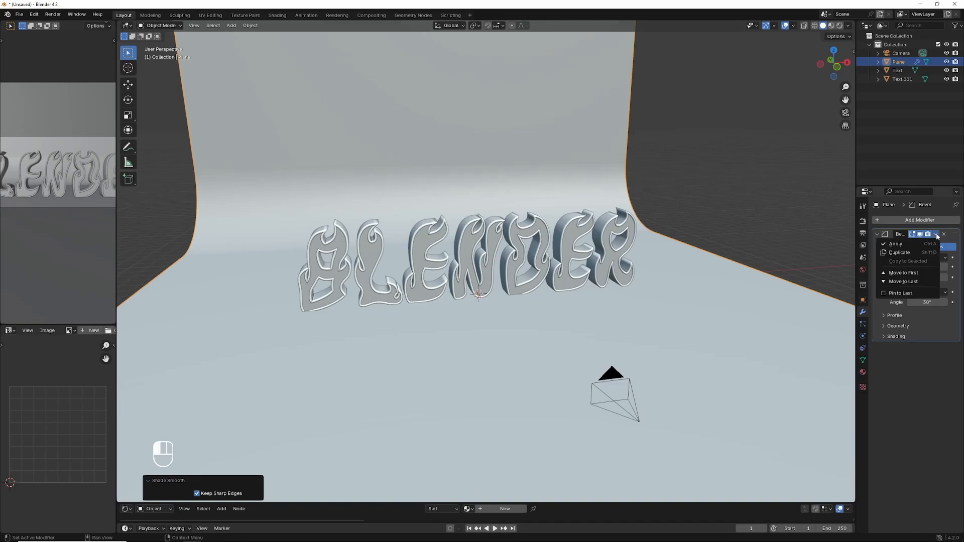
click(899, 241)
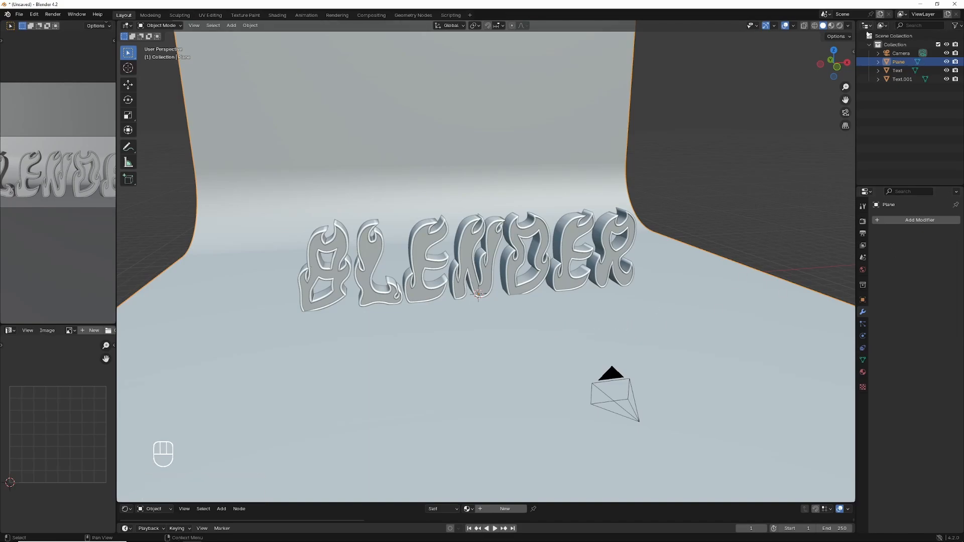
Add a UV sphere at the world origin and raise it about 0.84 m along Z
mouse_move(837, 68)
mouse_down()
mouse_move(823, 70)
mouse_move(833, 68)
mouse_up()
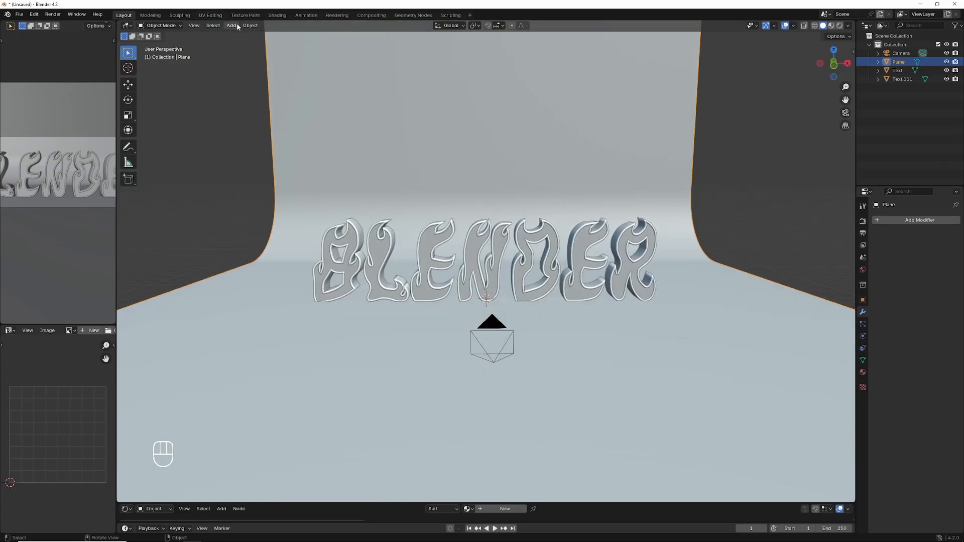
click(231, 25)
mouse_move(237, 35)
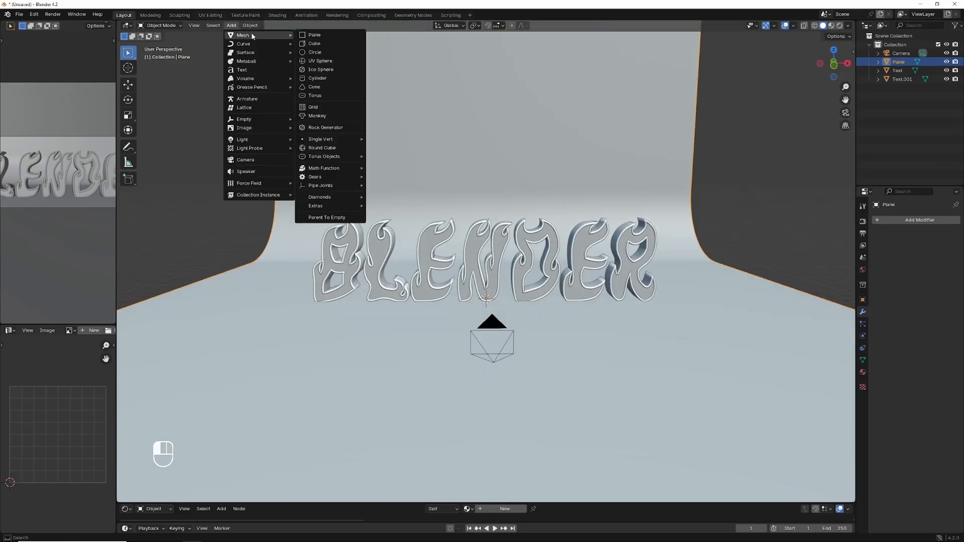
click(320, 61)
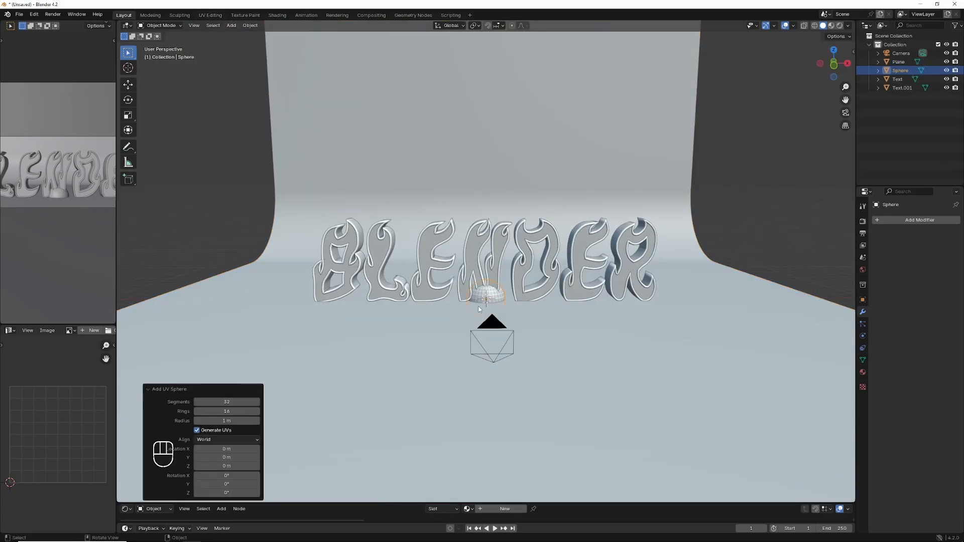
key(g)
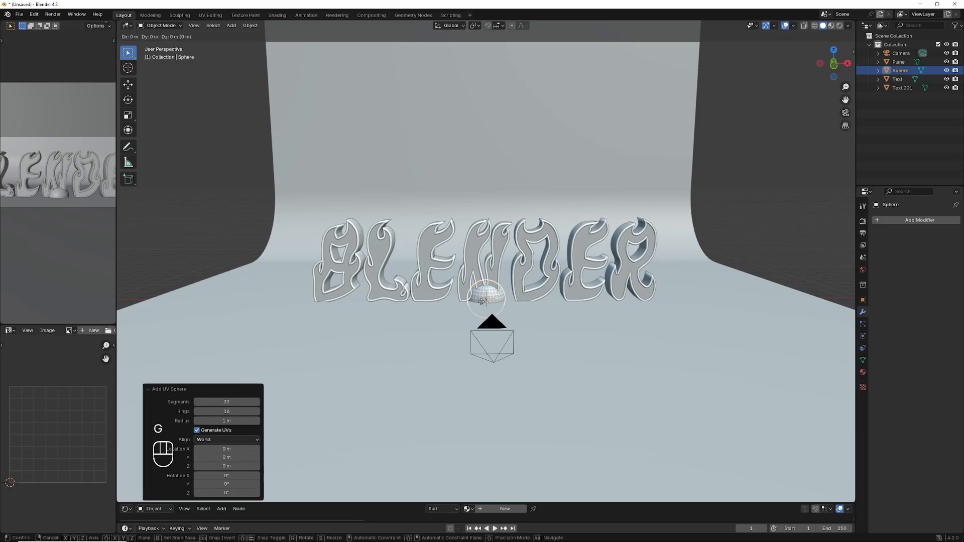
key(z)
click(485, 286)
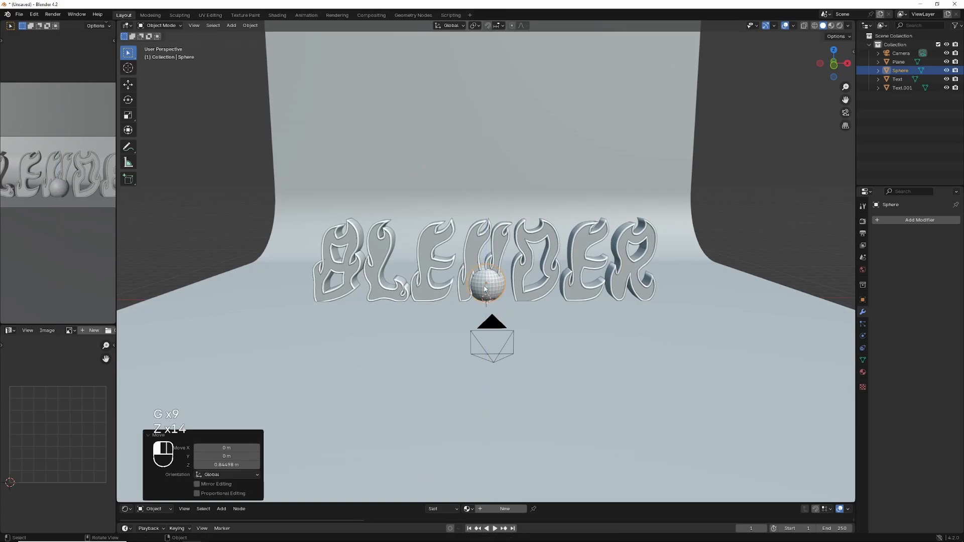
Scale the sphere down to about 0.66 and shade it smooth
key(s)
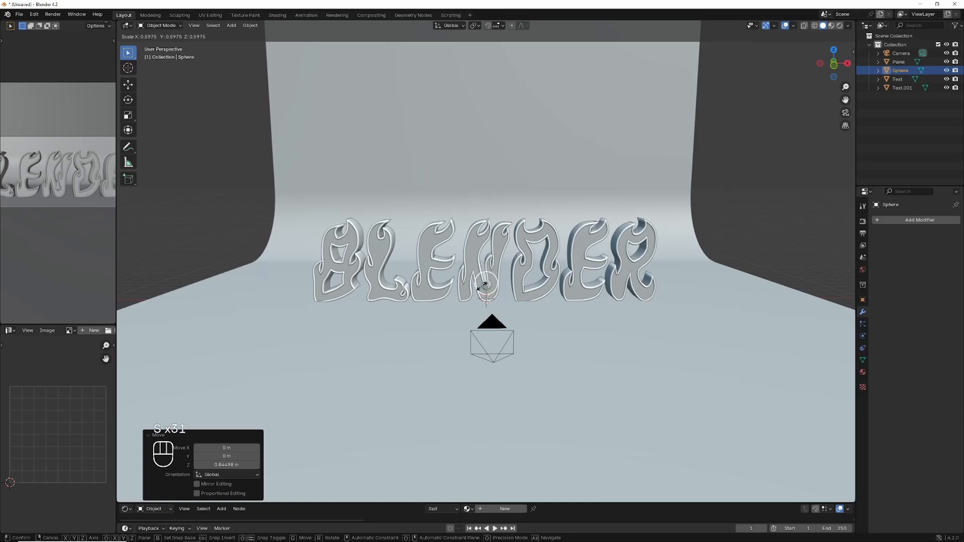
click(482, 289)
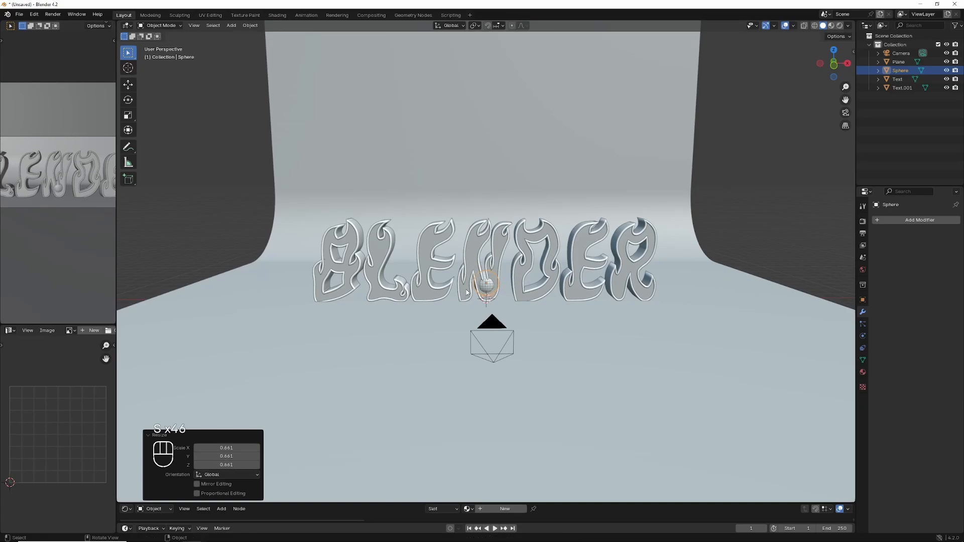
right_click(483, 287)
click(472, 285)
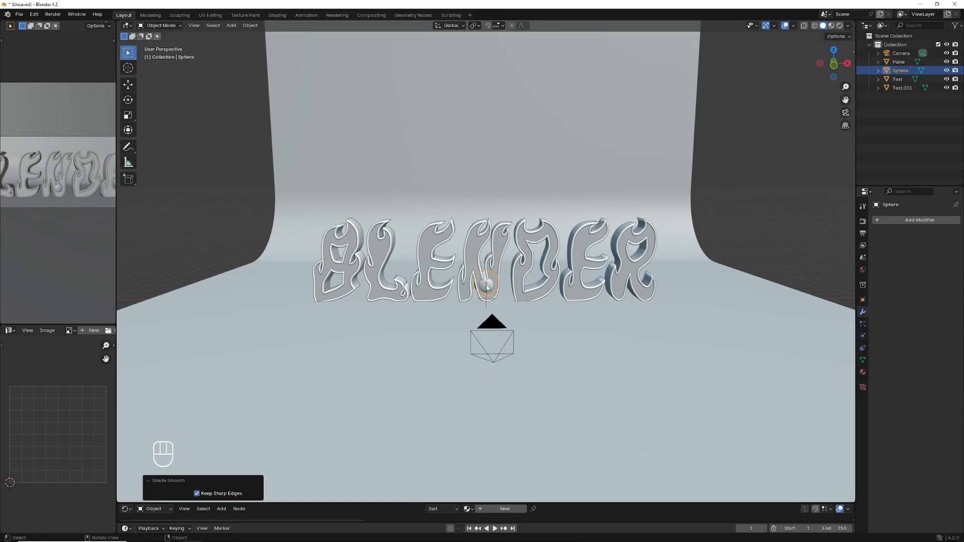
Move the sphere about 17.2 m along X, off to the side of the text
key(g)
key(x)
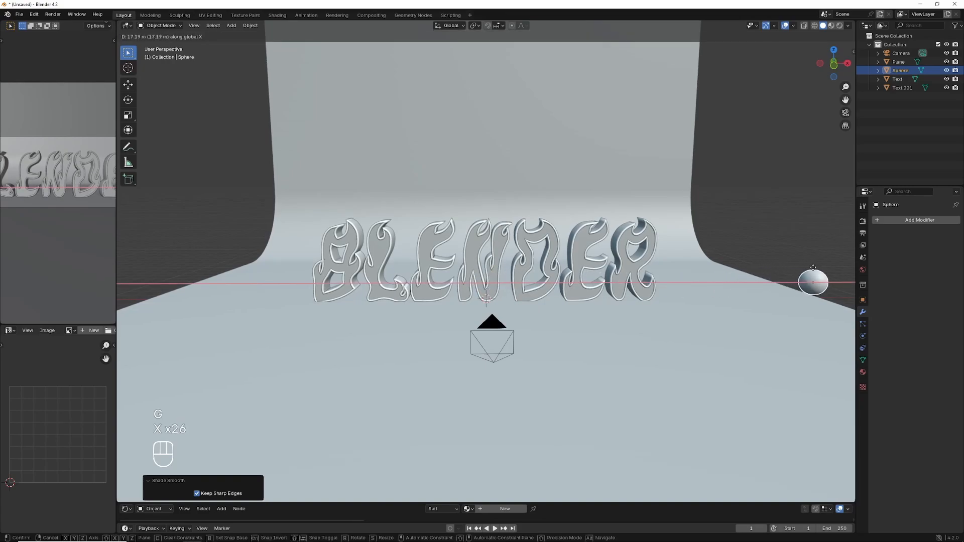
click(763, 269)
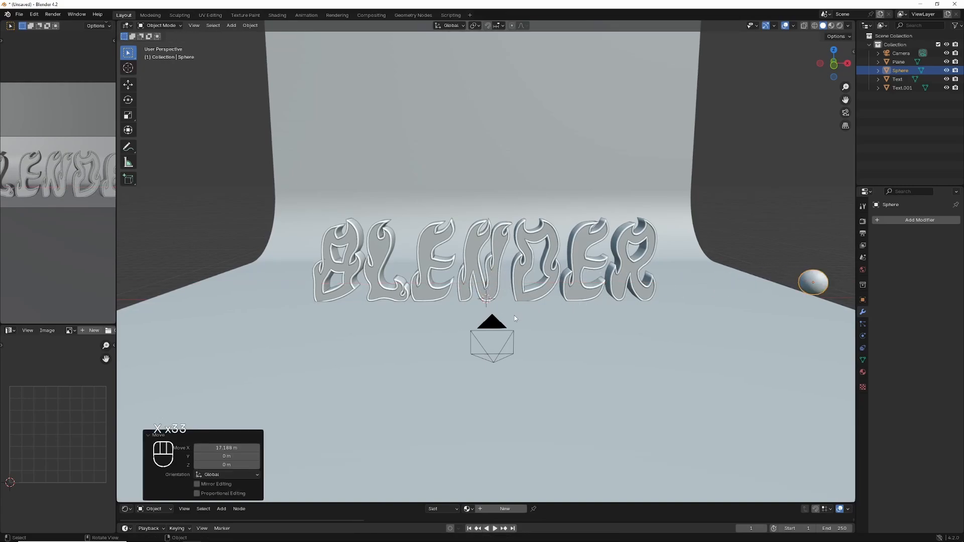
Add a particle system to the outline text object and set its emission number to 100
click(537, 232)
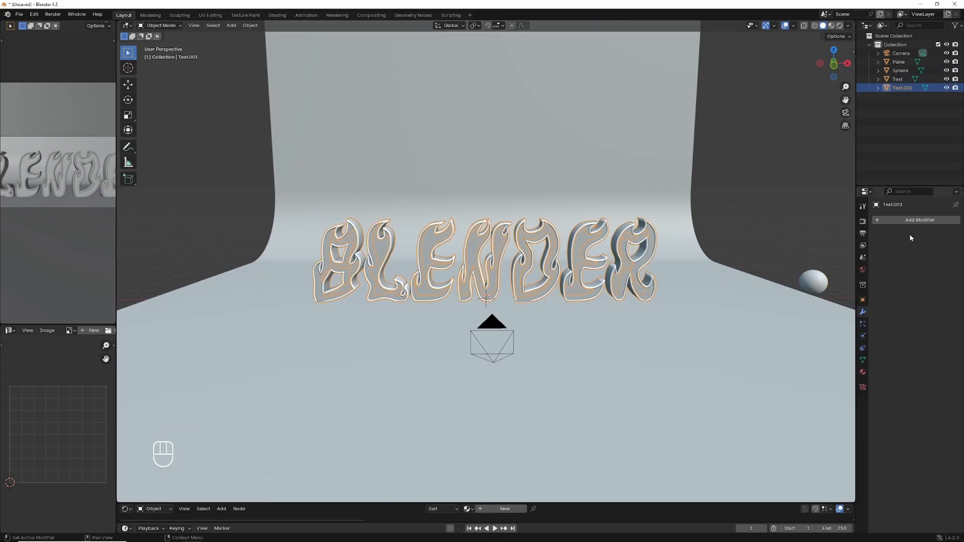
click(861, 325)
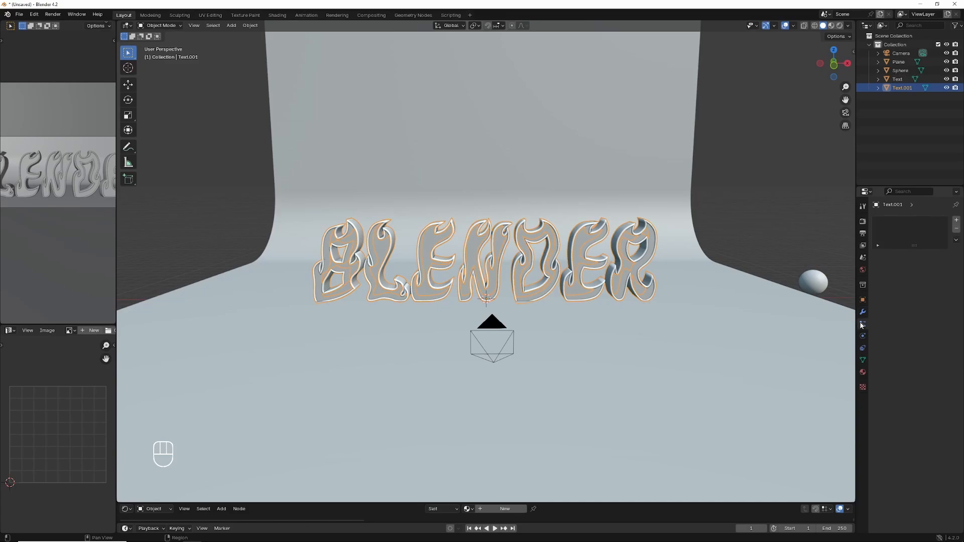
click(957, 220)
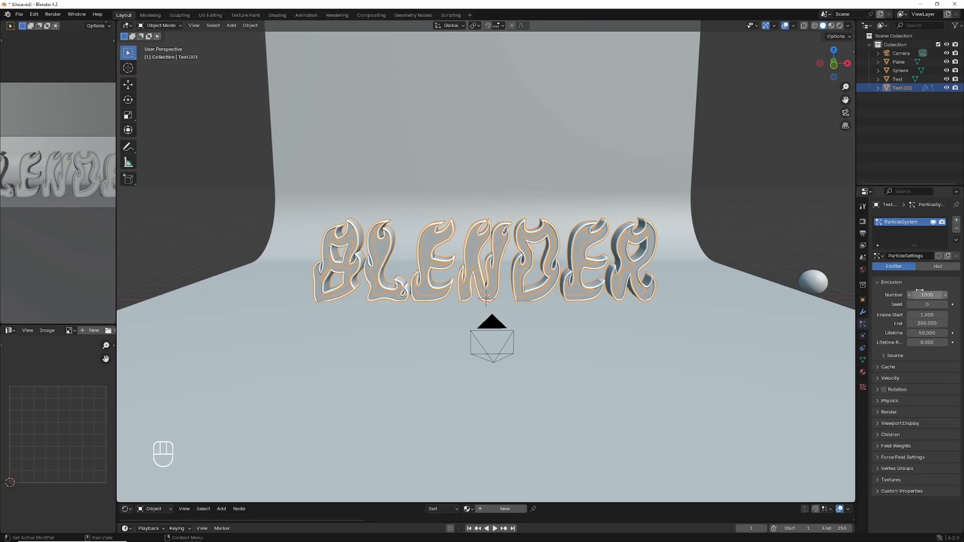
click(927, 296)
text(100)
key(Return)
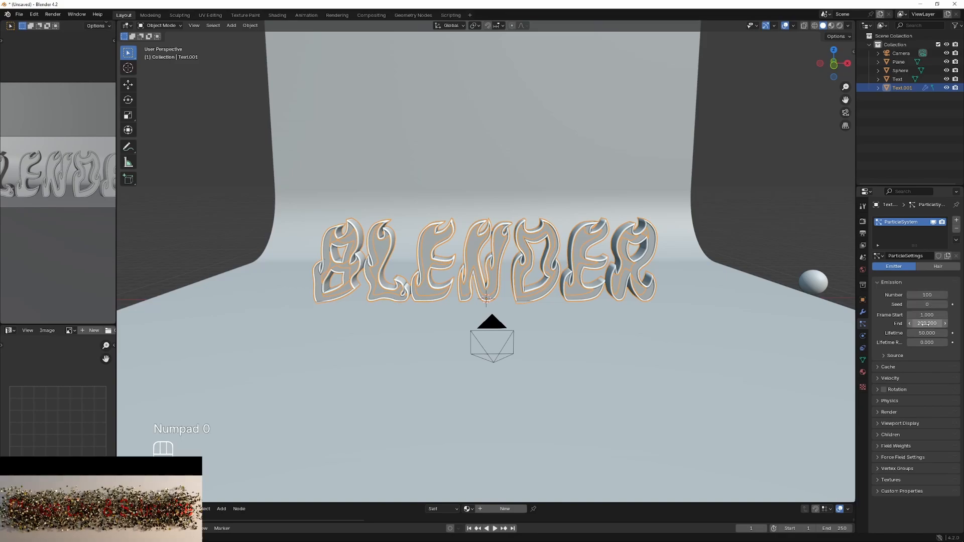
Set the particles' emission end frame to 250, lifetime to 250 and lifetime randomness to 1
click(927, 324)
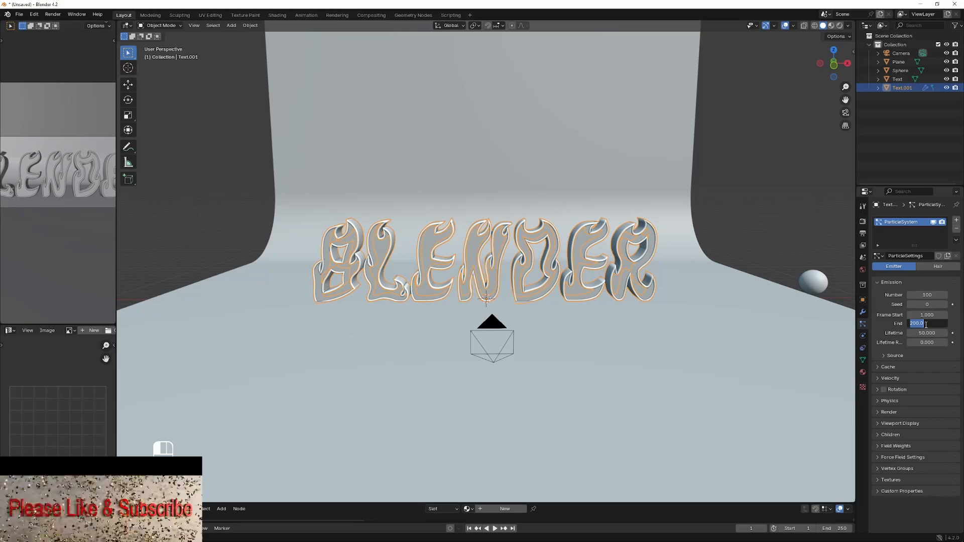
text(250)
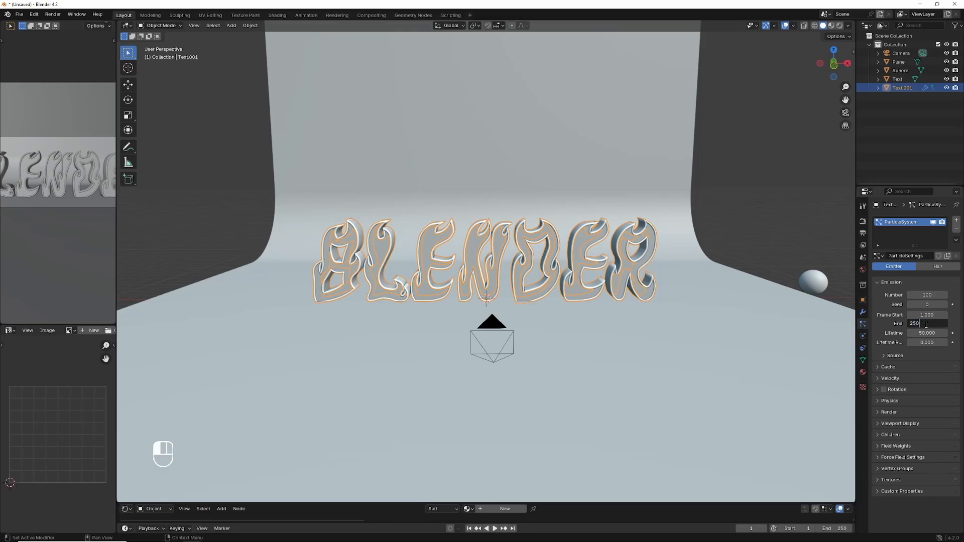
key(Return)
click(924, 333)
text(2)
key(Return)
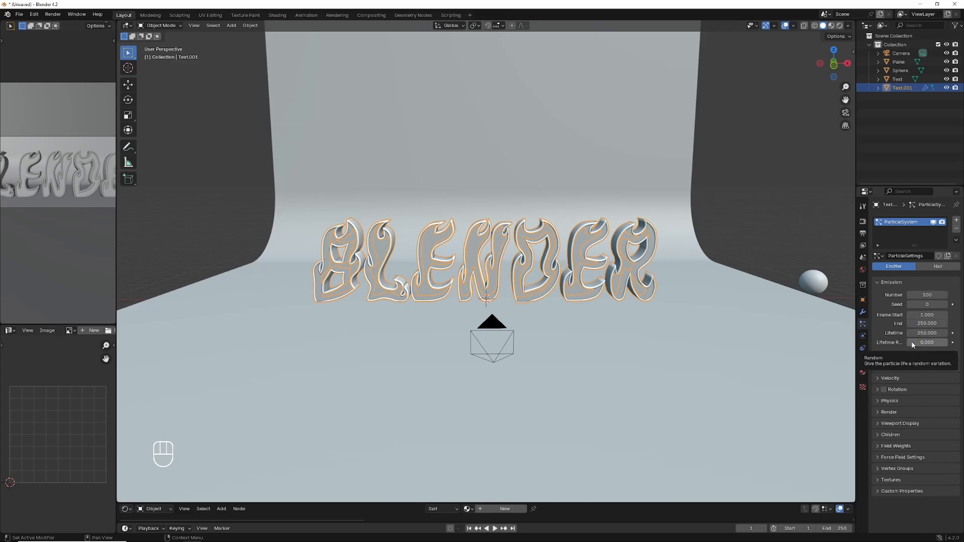
drag(913, 344, 948, 343)
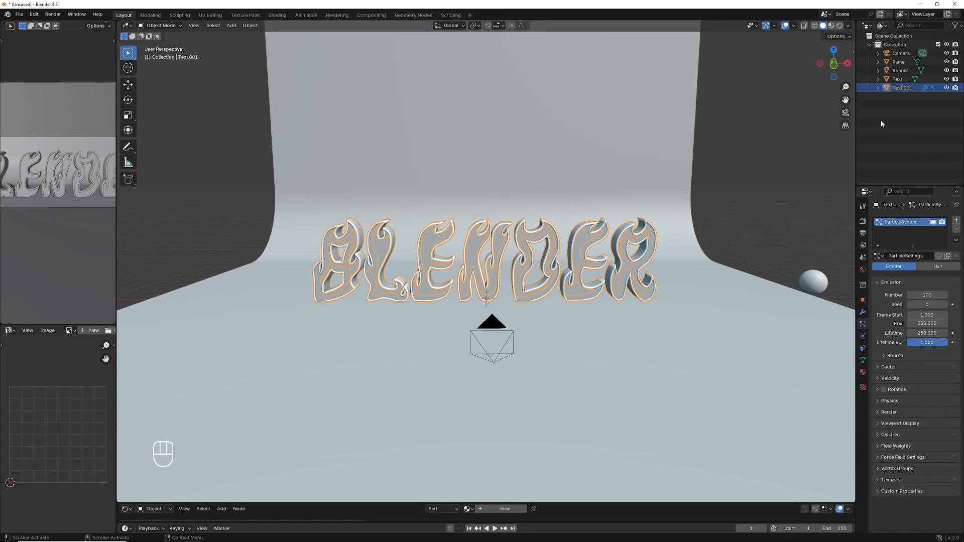
Hide the backdrop plane in the viewport and play the animation to preview the particle emission
click(946, 61)
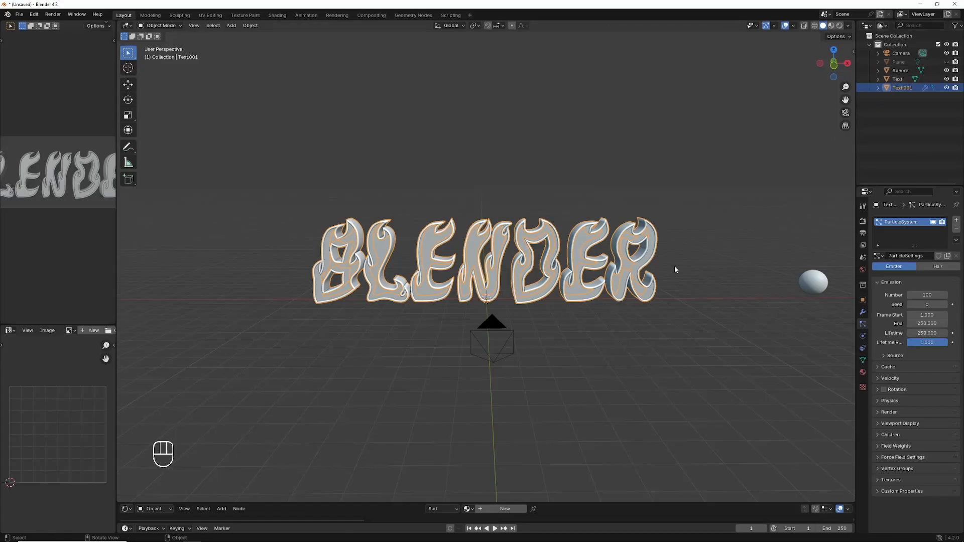
click(494, 529)
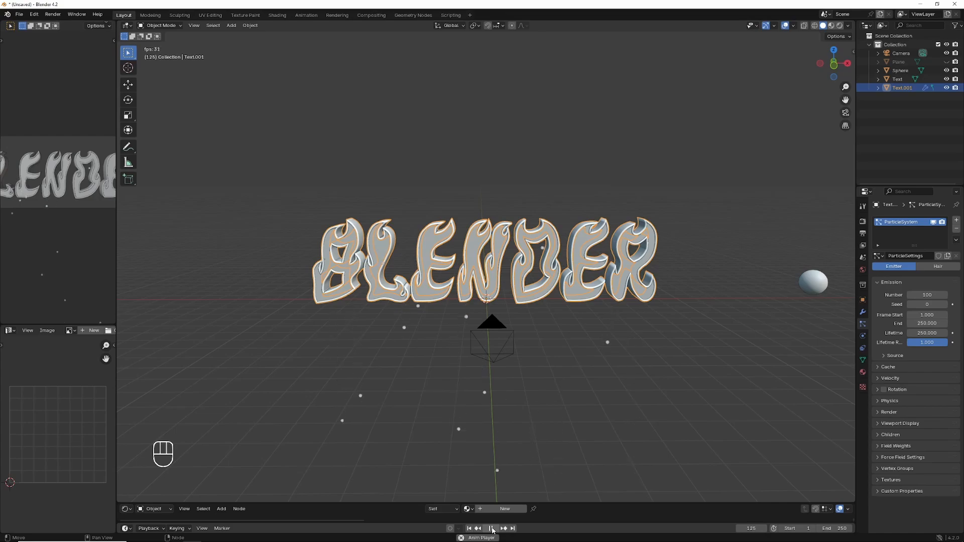
click(491, 529)
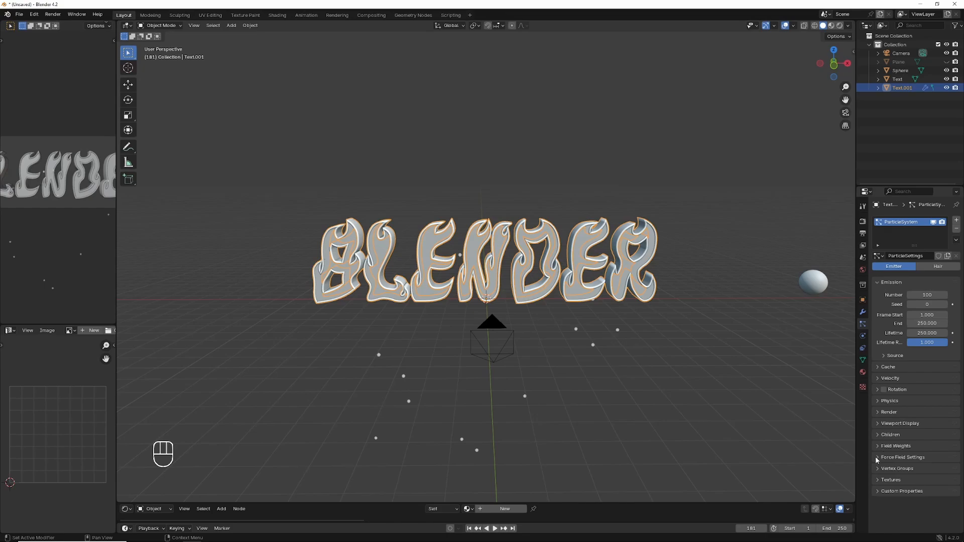
Set the particles' gravity field weight to 0 and replay the animation from the first frame to check the motion
click(889, 446)
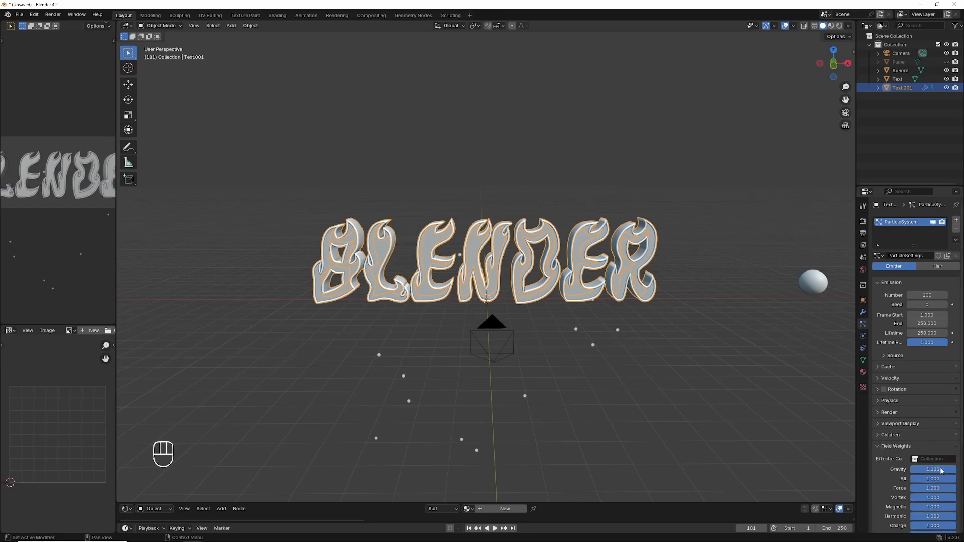
drag(953, 469, 910, 468)
click(469, 528)
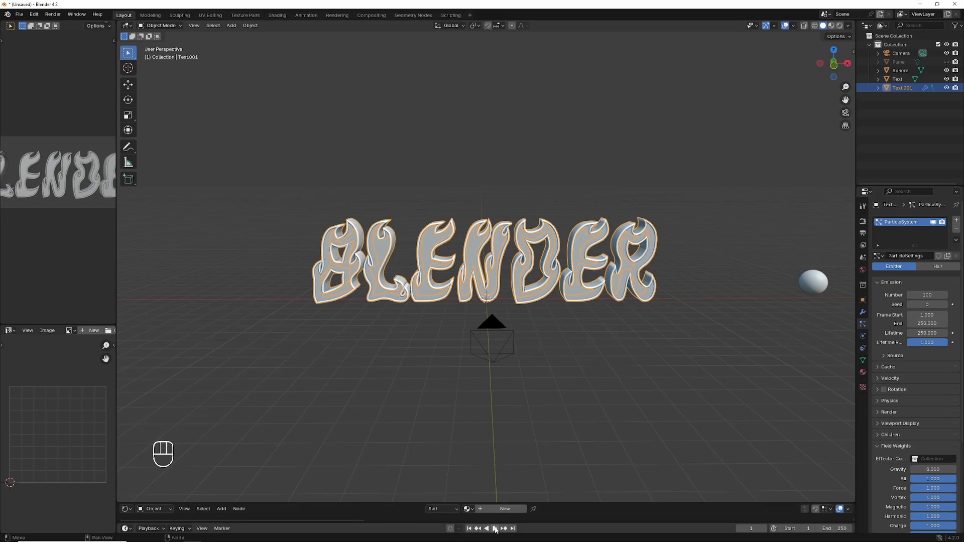
click(494, 528)
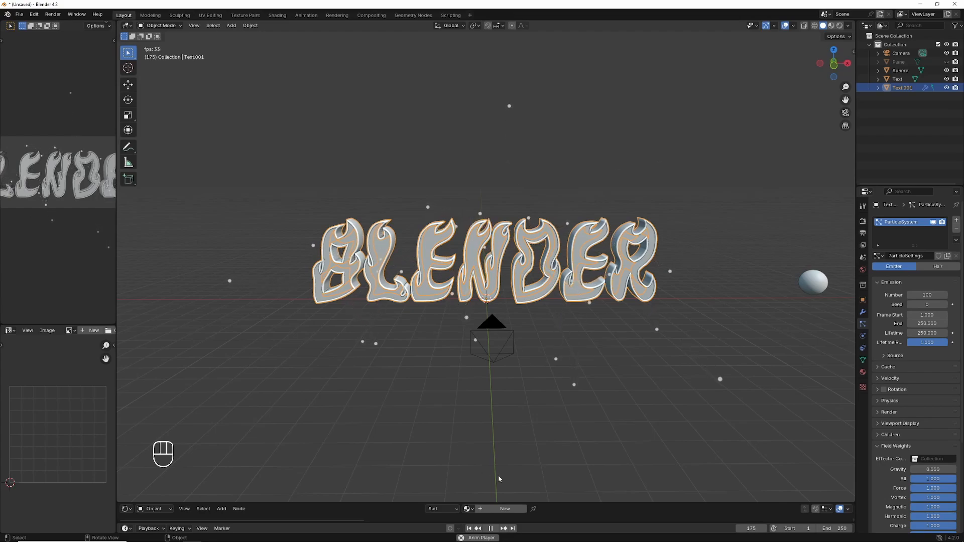
key(Escape)
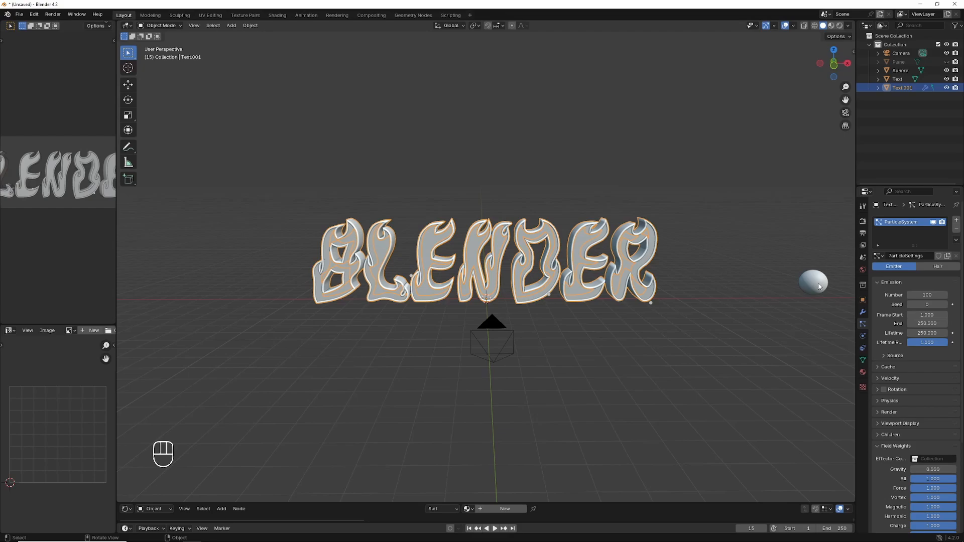
Render the particles as Object, using the sphere as the instance object
click(877, 411)
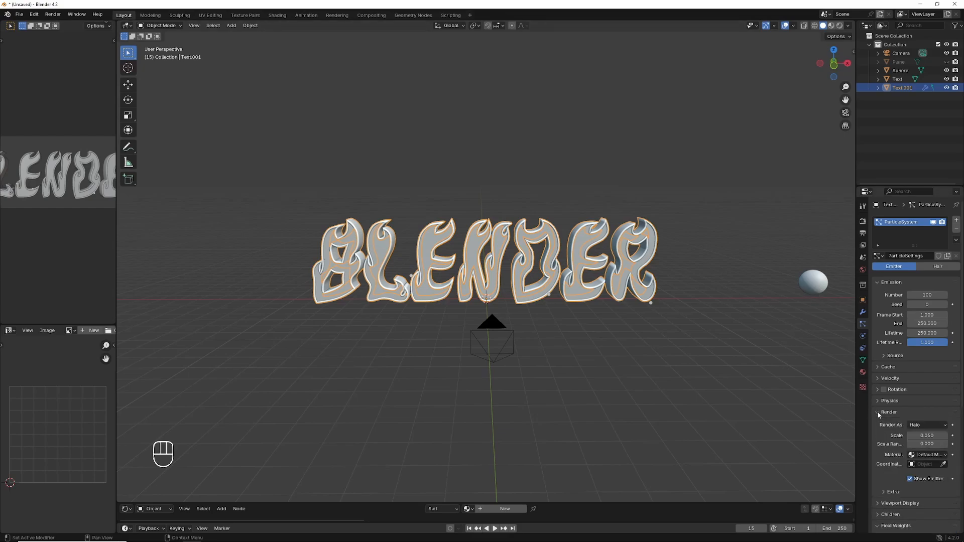
click(928, 425)
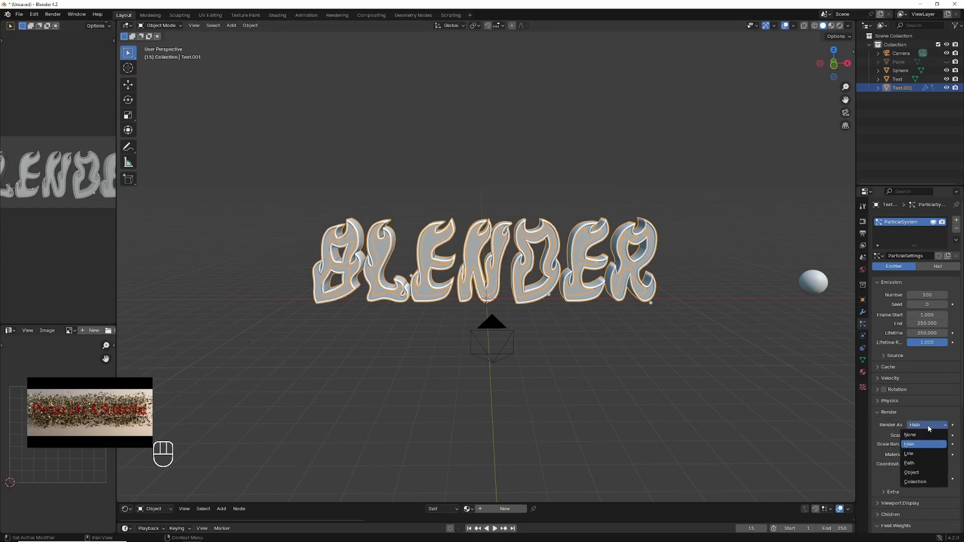
click(913, 472)
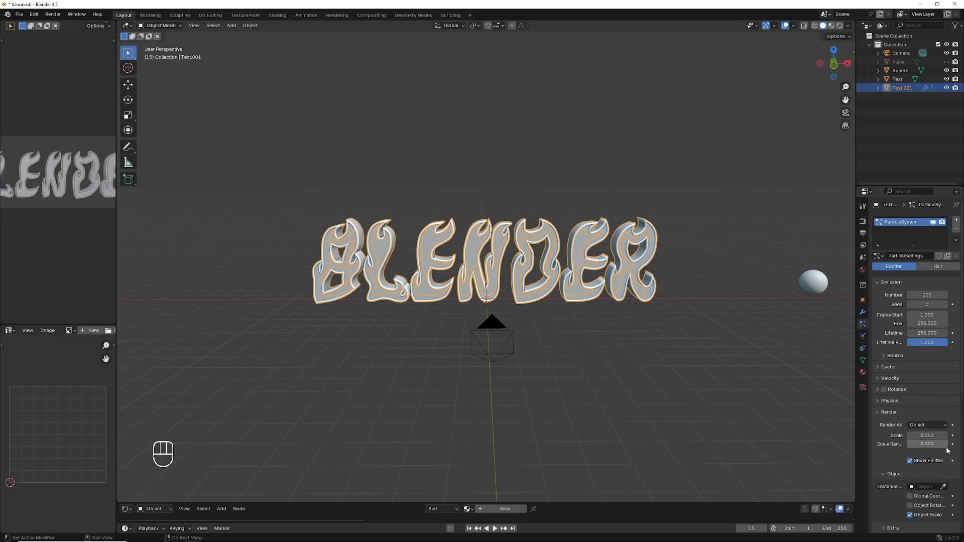
click(944, 487)
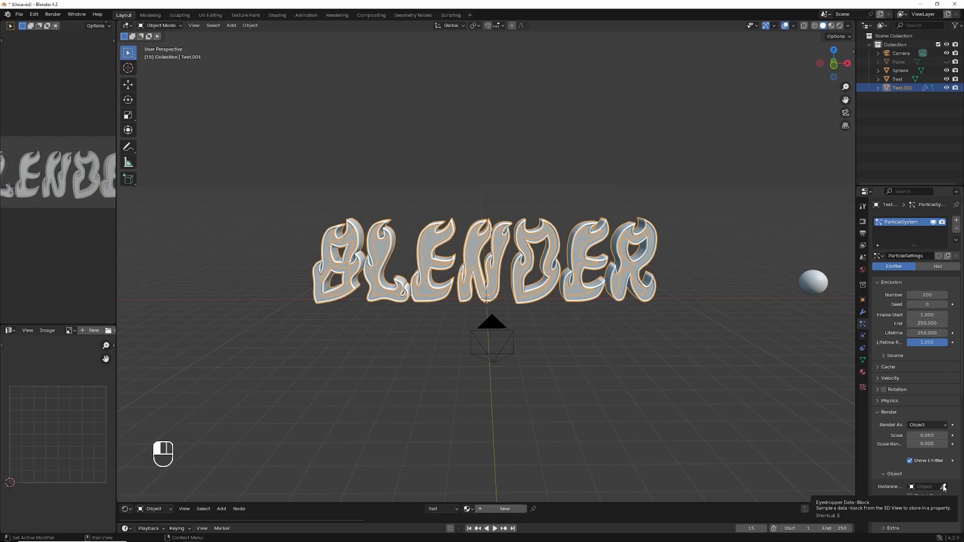
click(821, 277)
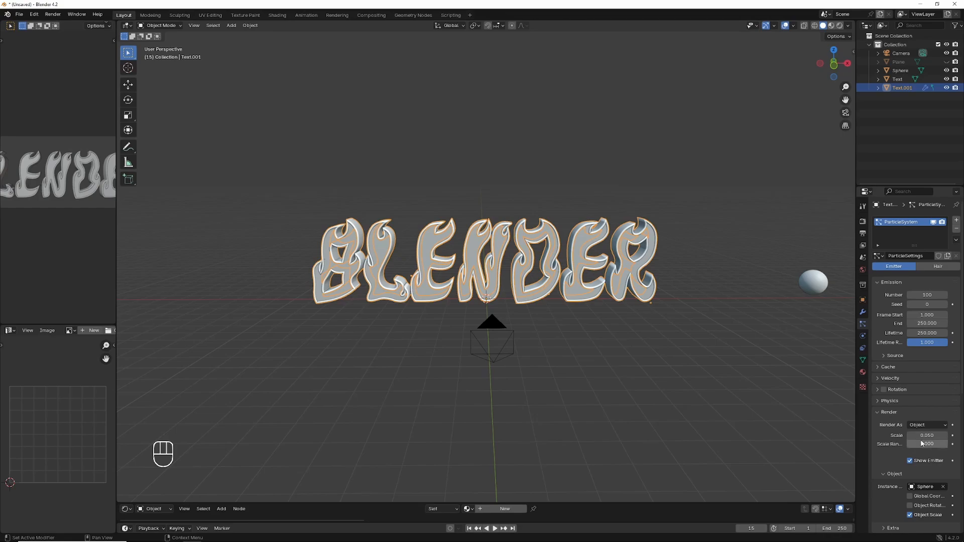
Set the particle render scale to 0.66 and scale randomness to 1, previewing the sphere particles in playback
click(496, 529)
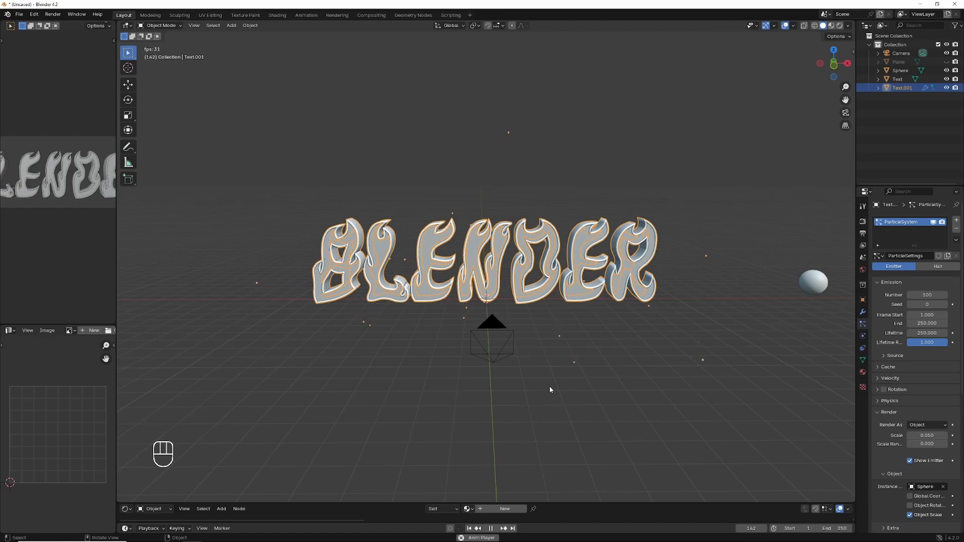
click(491, 529)
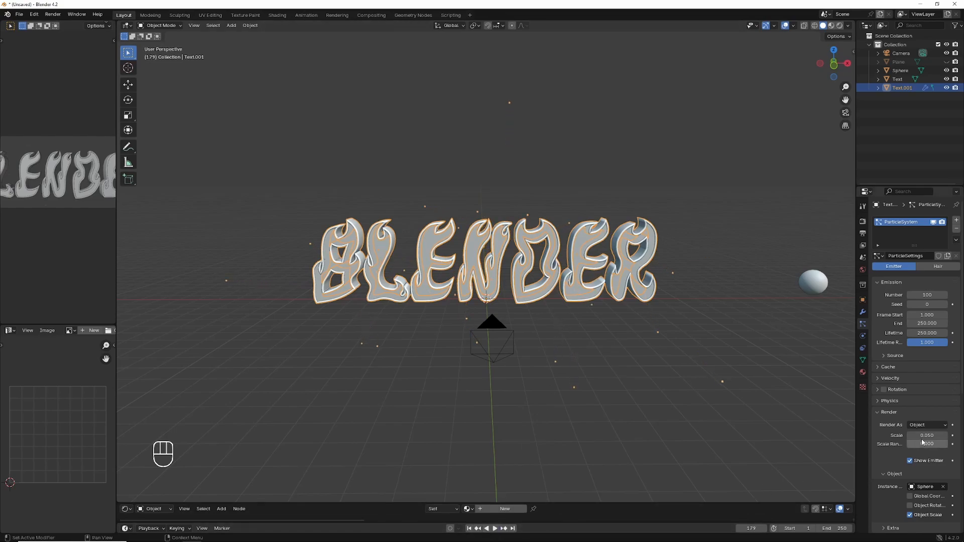
mouse_move(923, 436)
mouse_down()
mouse_move(957, 435)
mouse_move(920, 446)
mouse_move(960, 446)
mouse_move(933, 436)
mouse_up()
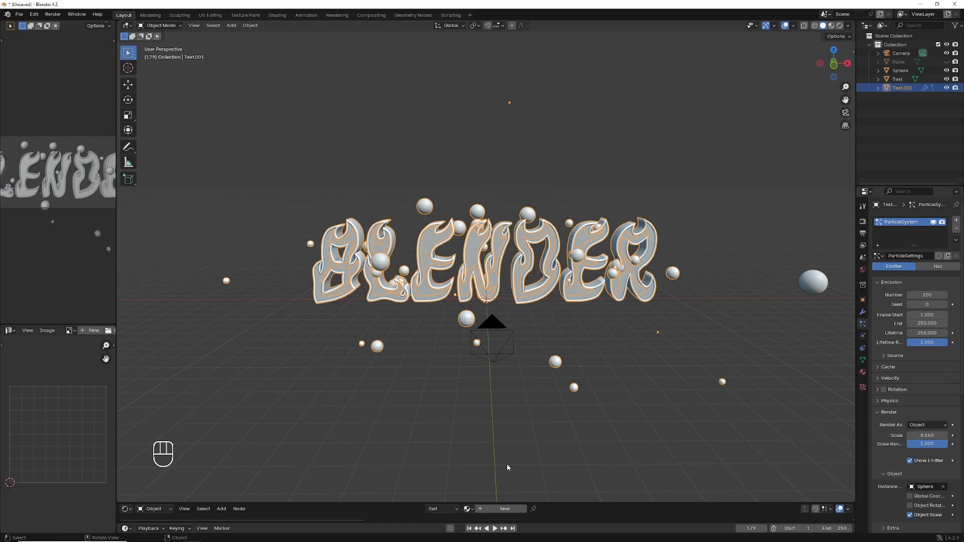
click(495, 529)
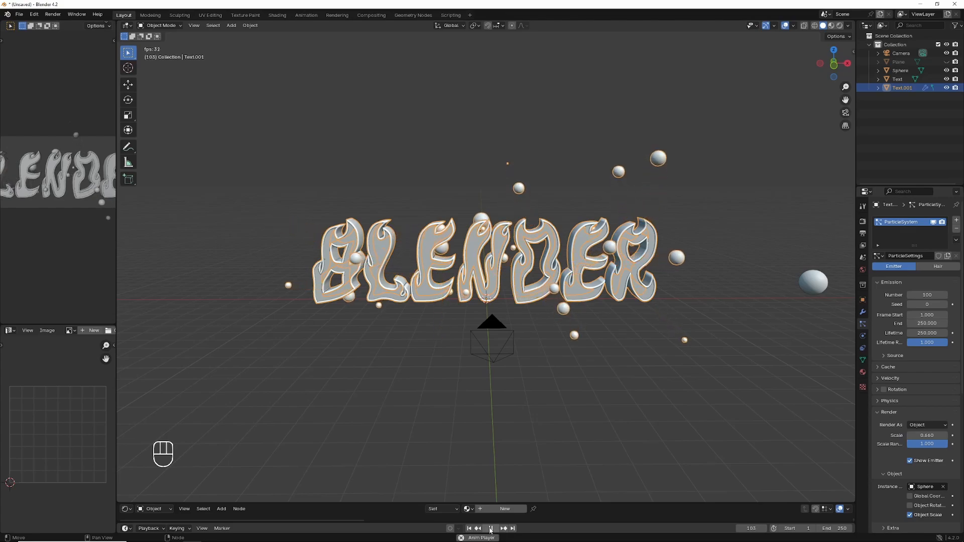
click(490, 529)
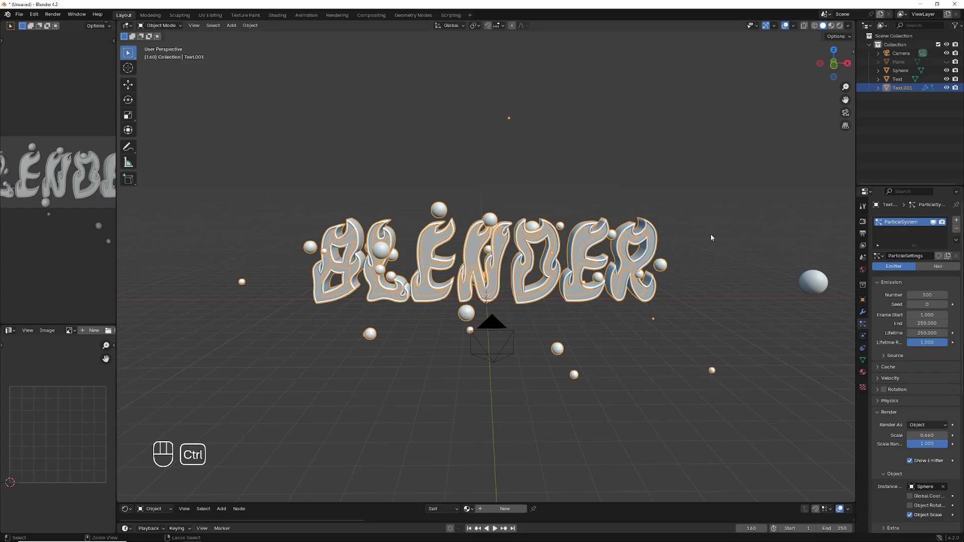
Align the camera to the current view and reframe it from a slightly lower angle with the backdrop plane unhidden
key(ctrl+alt+KP_0)
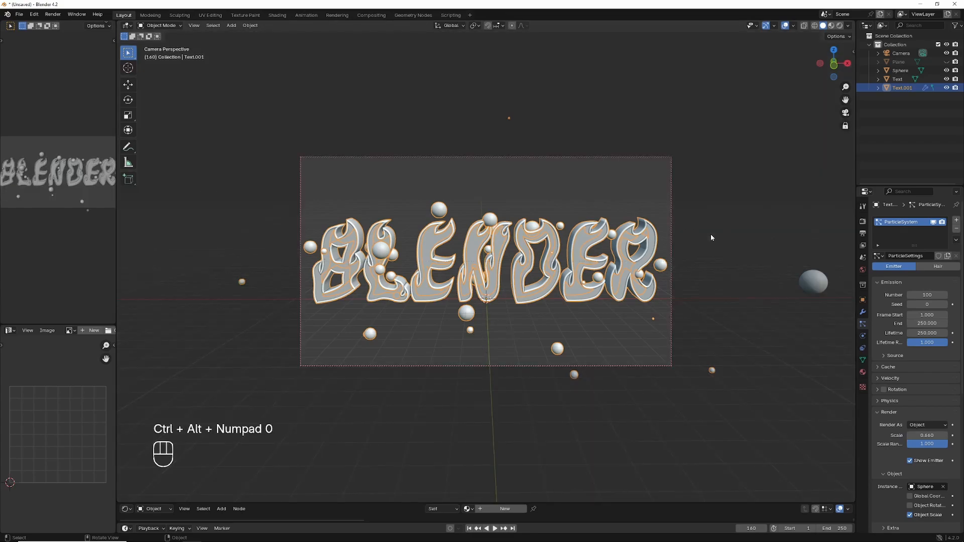
click(947, 61)
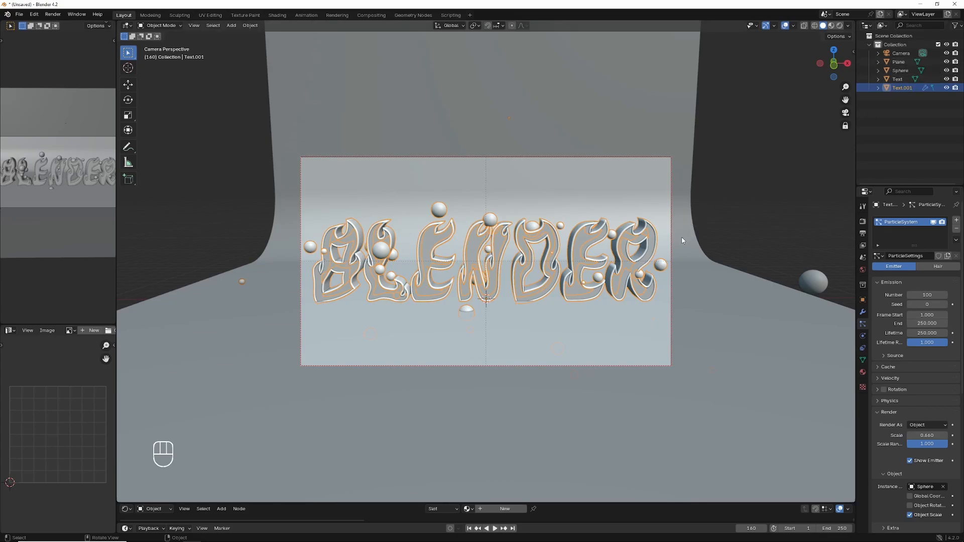
scroll(640, 265, down, 3)
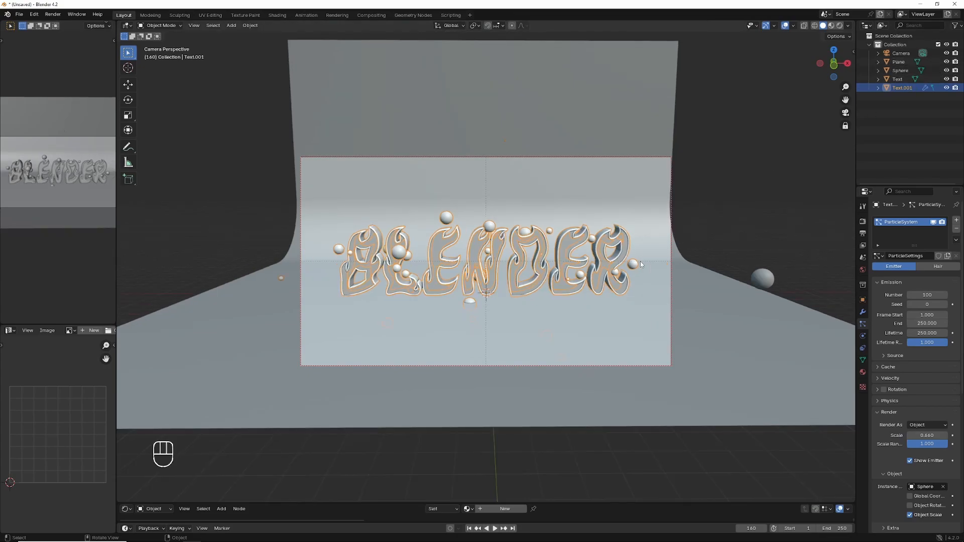
scroll(640, 265, up, 2)
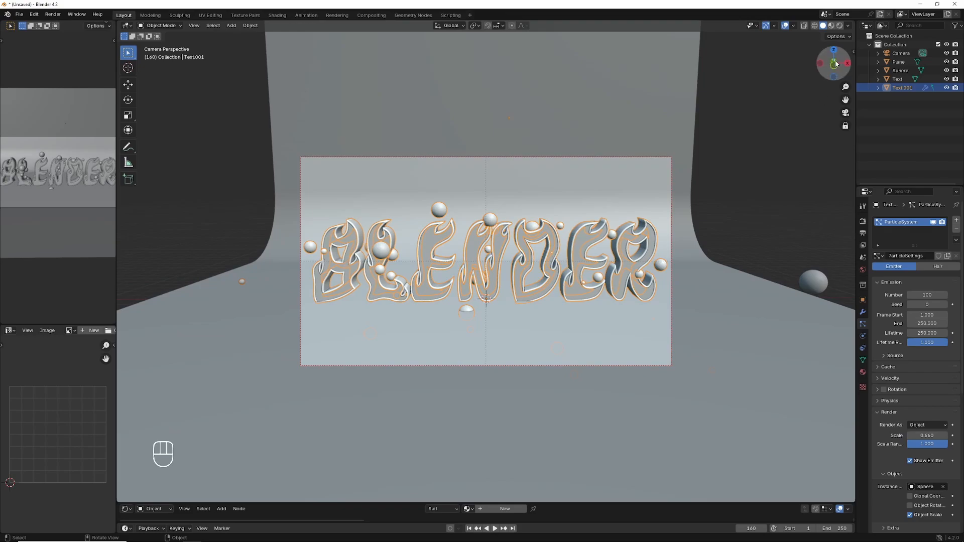
drag(833, 64, 816, 72)
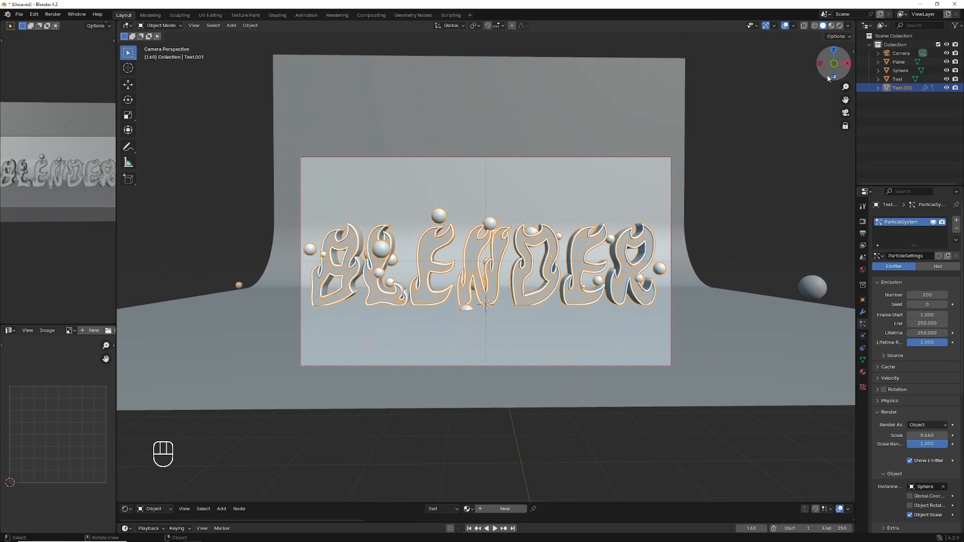
Set the camera's focal length to 45 mm to widen the framing around the text
click(900, 53)
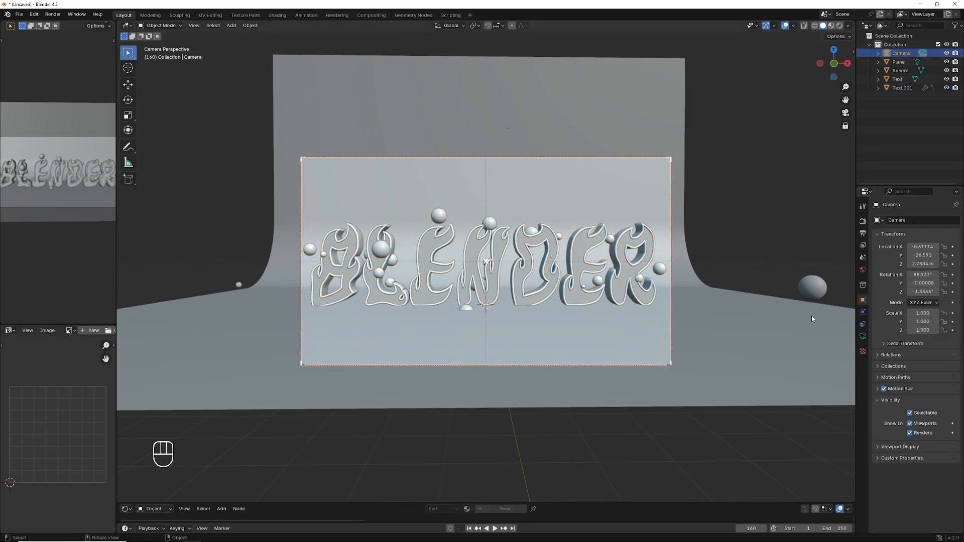
click(862, 336)
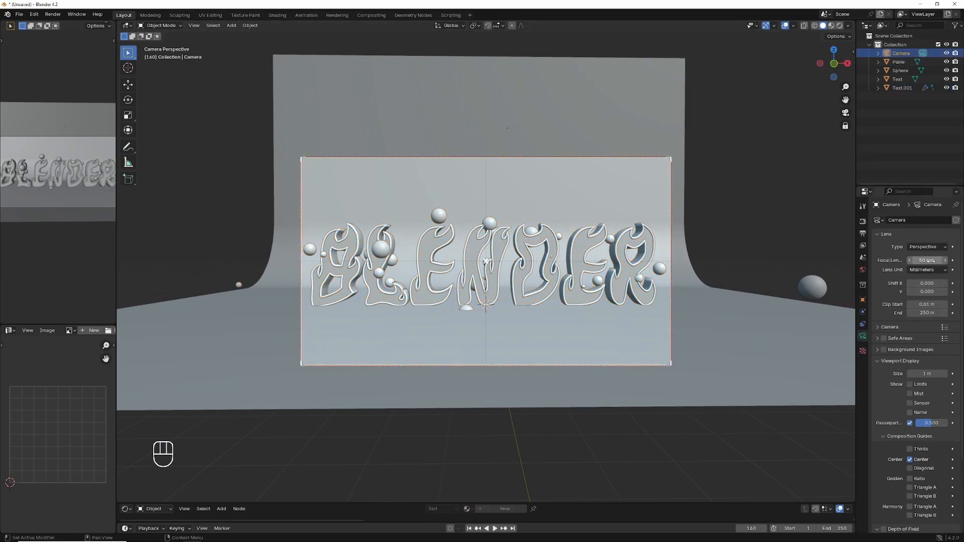
drag(927, 260, 910, 261)
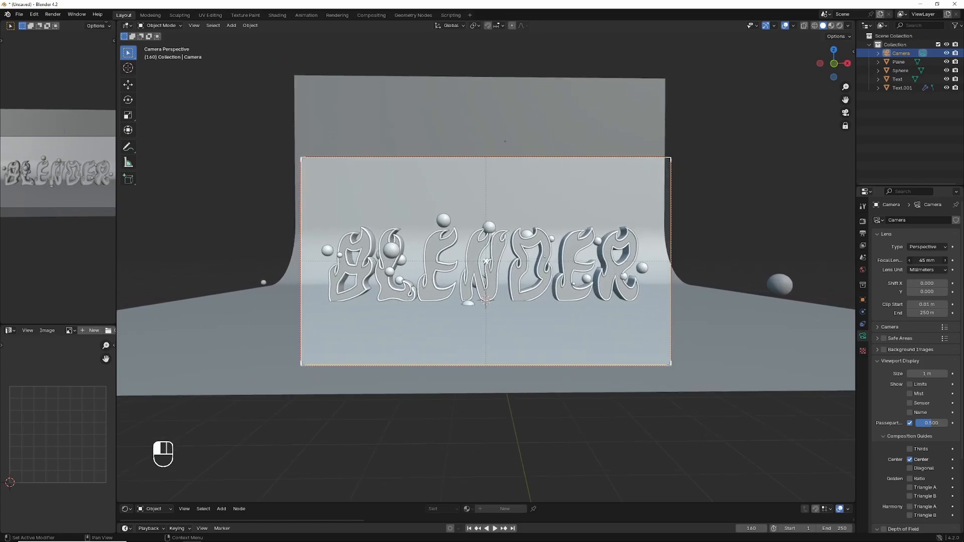
Widen the backdrop plane by scaling it along the X axis by about 1.22
click(713, 320)
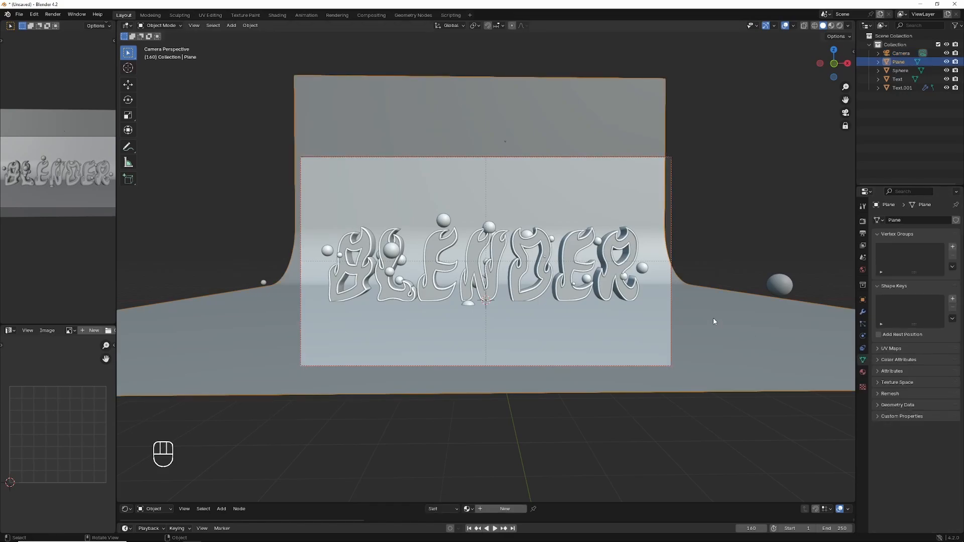
key(s)
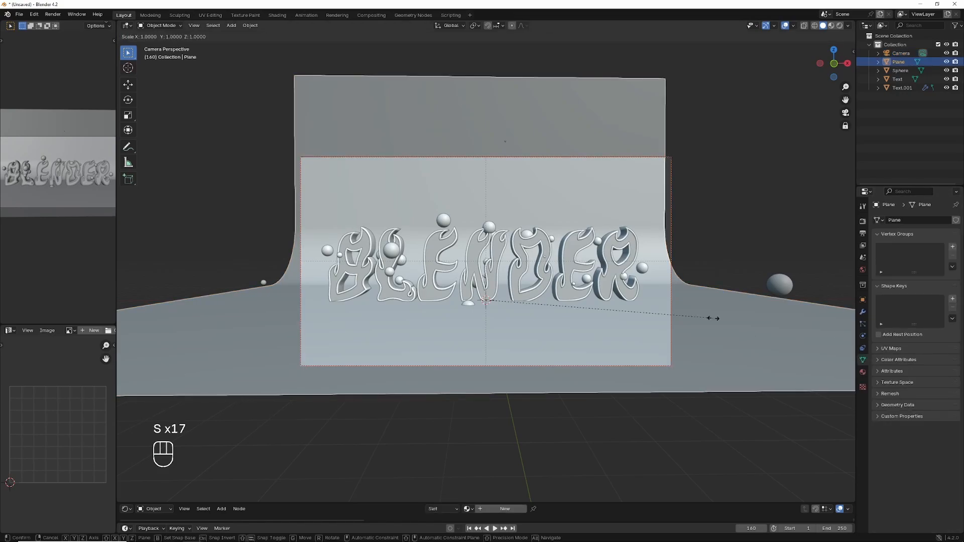
key(x)
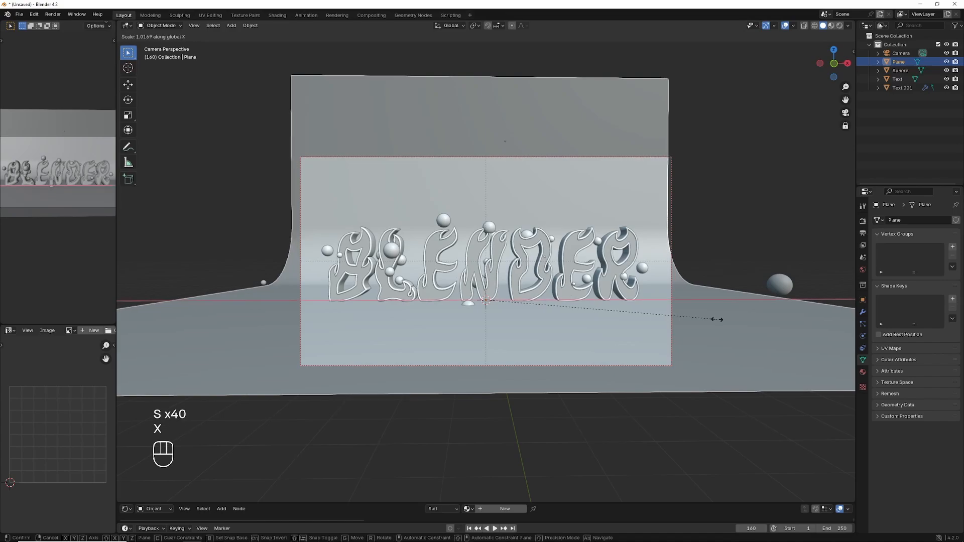
click(761, 321)
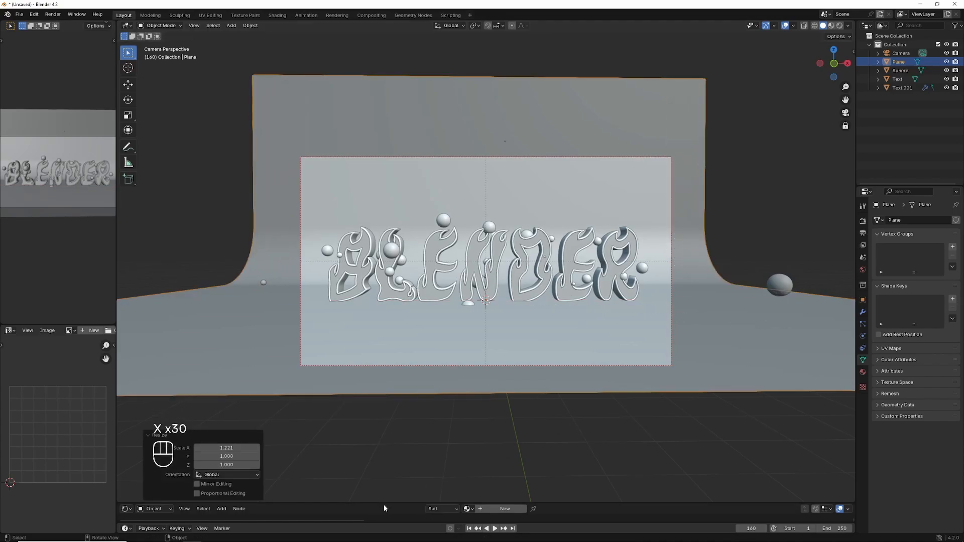
Enlarge the area beneath the 3D viewport and keep it set to the Shader Editor
drag(389, 502, 393, 318)
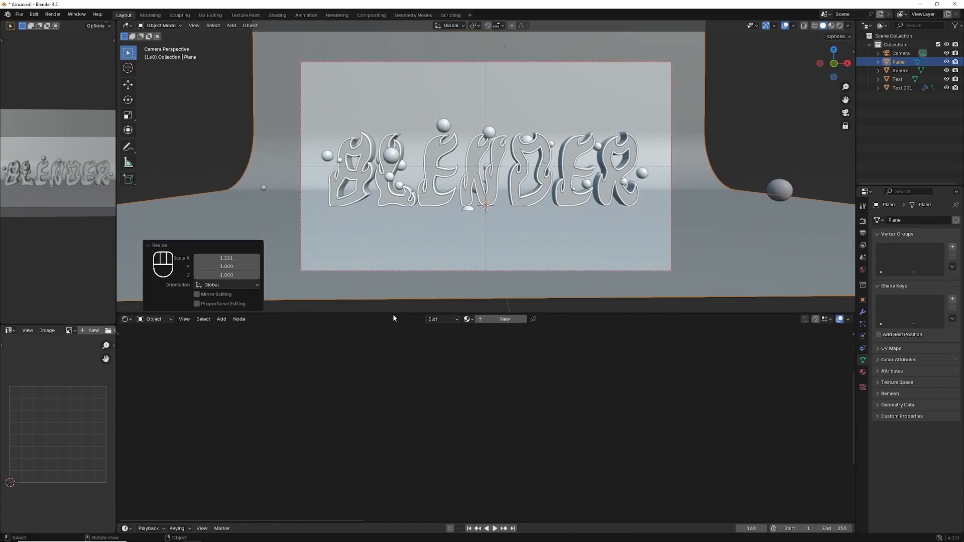
click(130, 321)
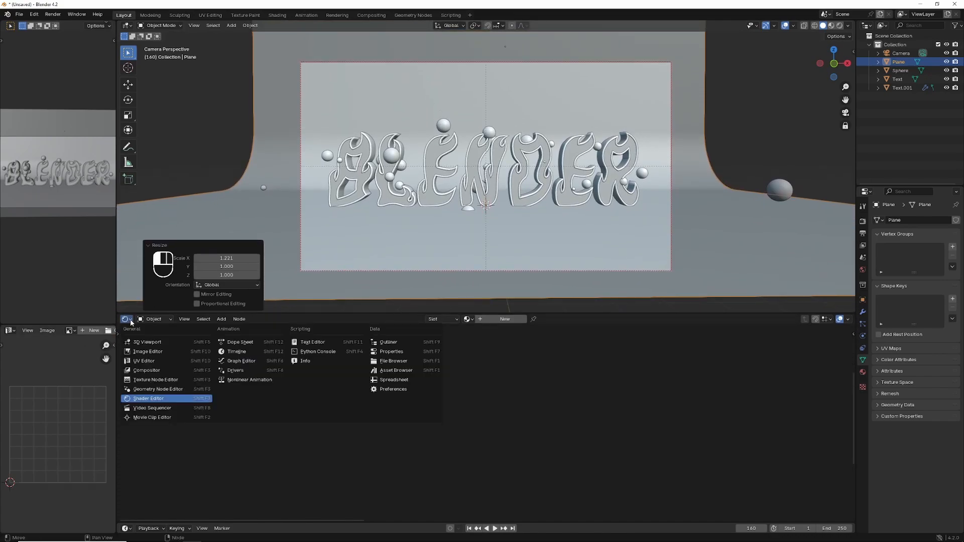
click(159, 401)
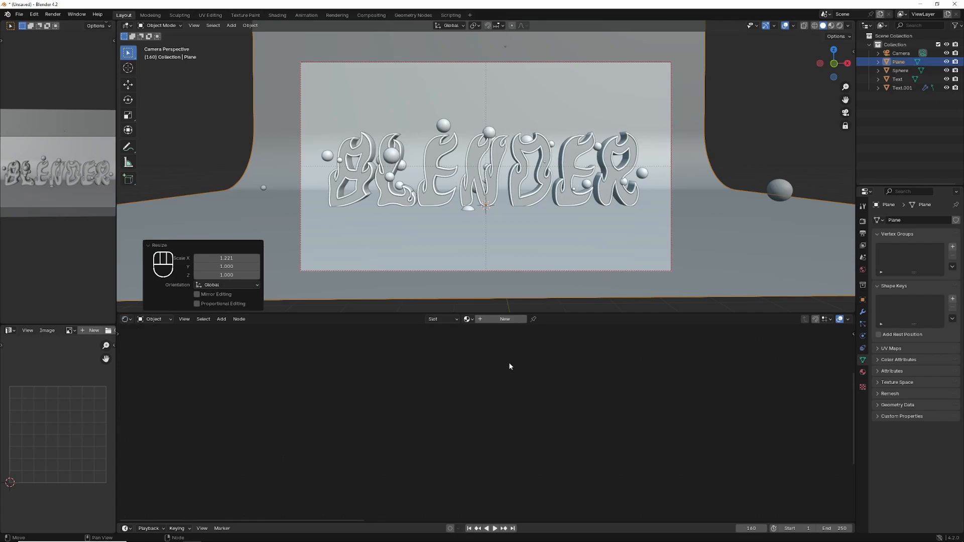
Give the sphere a new glass material with roughness 0 and transmission weight 1, and display the viewport in Material Preview
click(785, 191)
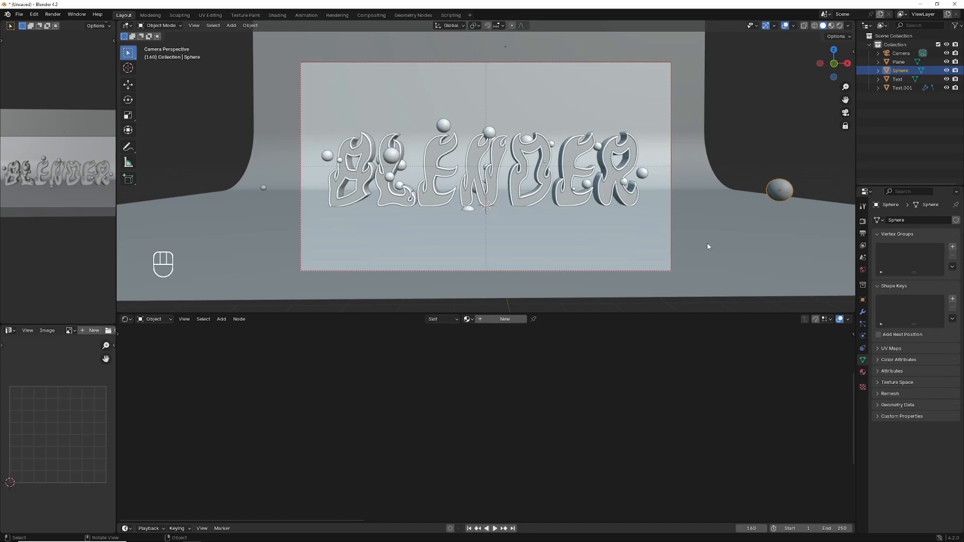
click(502, 319)
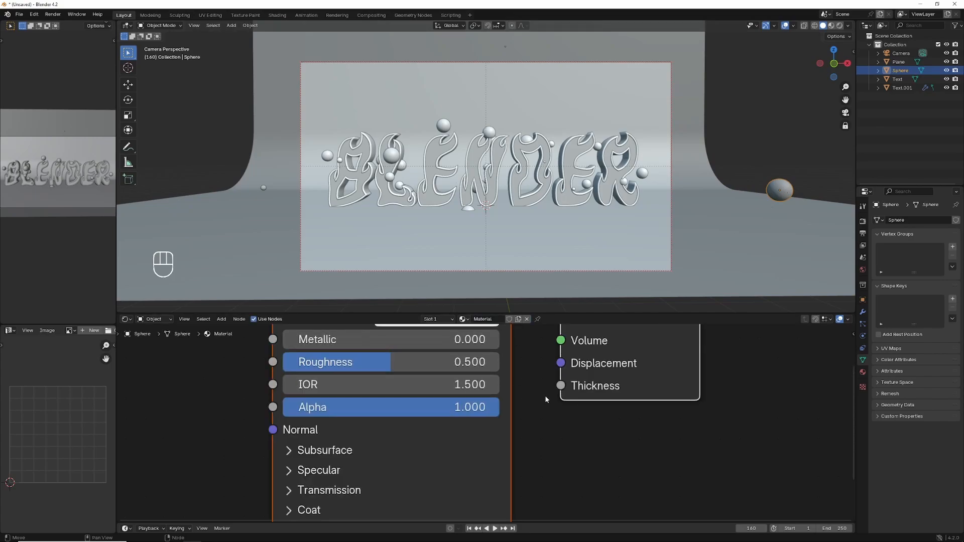
key(Home)
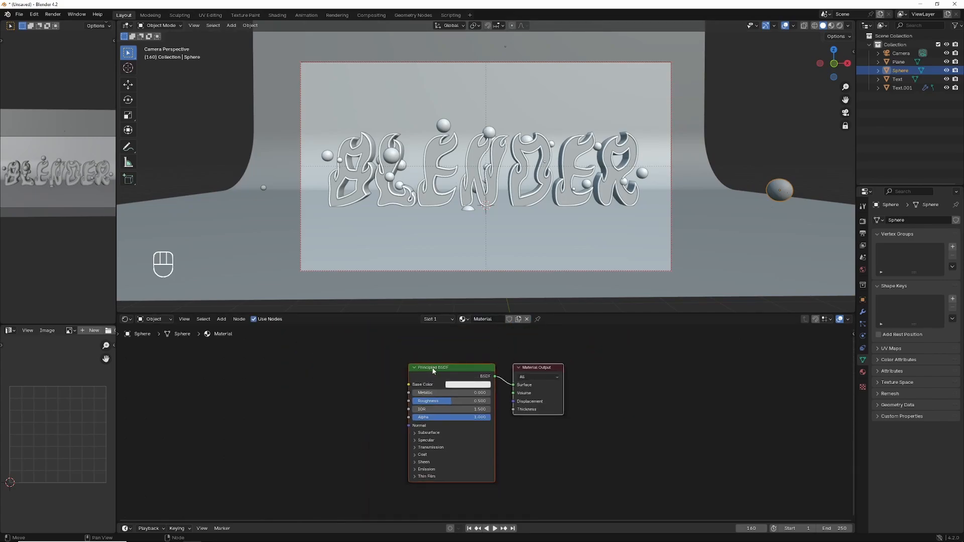
mouse_move(433, 371)
mouse_down()
mouse_move(648, 358)
mouse_move(659, 383)
mouse_move(628, 384)
mouse_move(621, 410)
mouse_up()
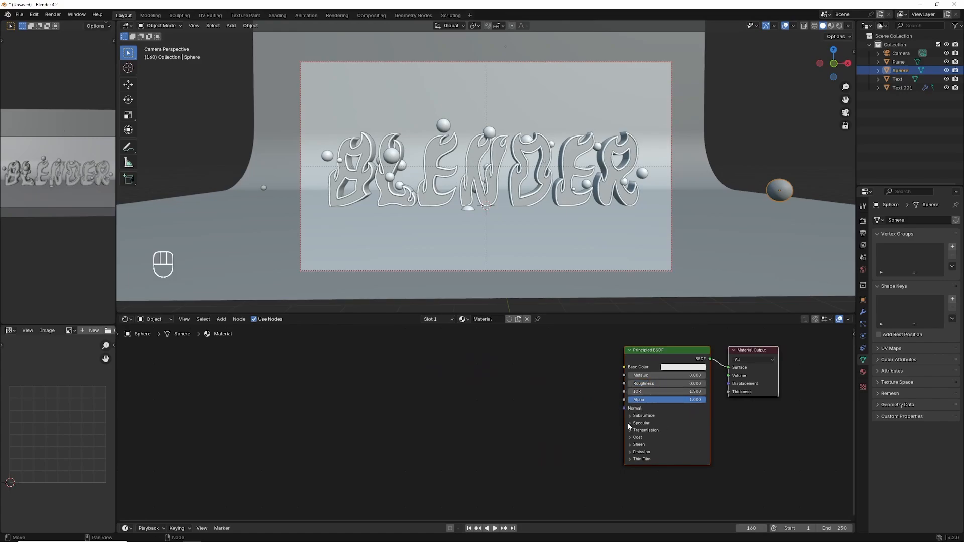
click(629, 430)
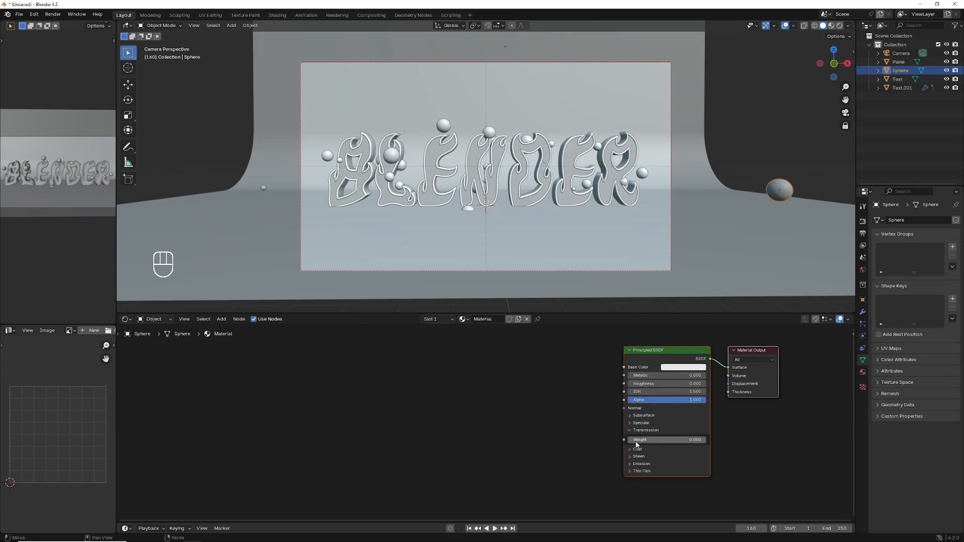
drag(635, 441, 708, 441)
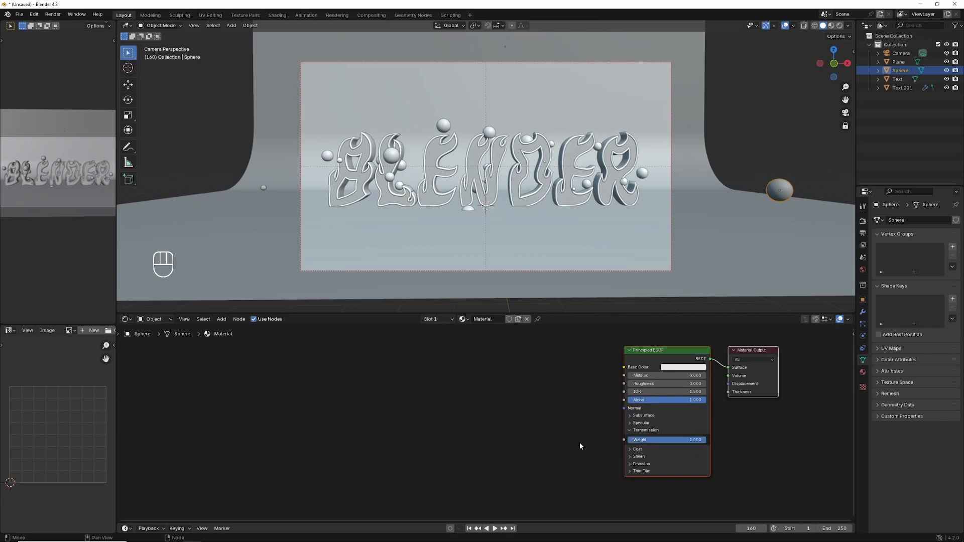
click(832, 25)
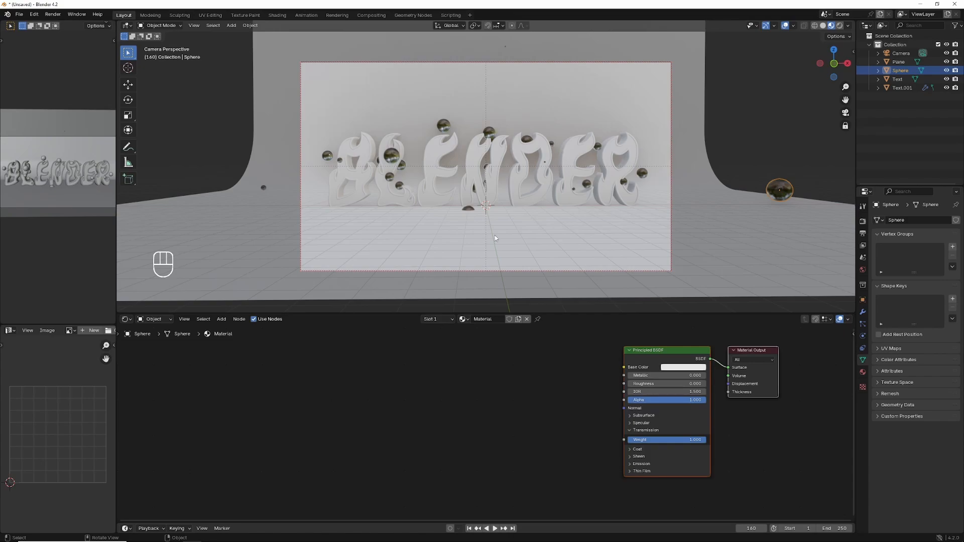
Assign the sphere's existing glass material to the Text.001 outline object
click(477, 138)
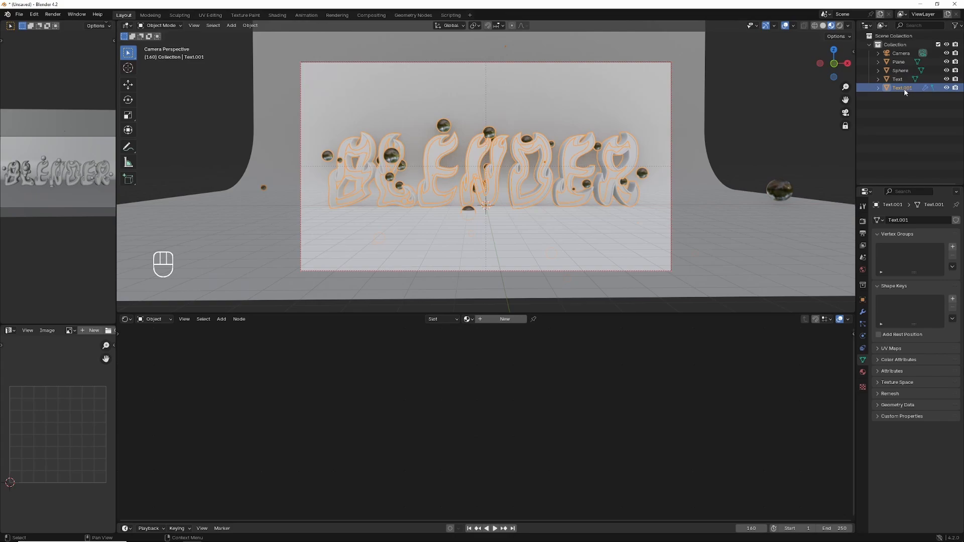
click(471, 320)
click(469, 332)
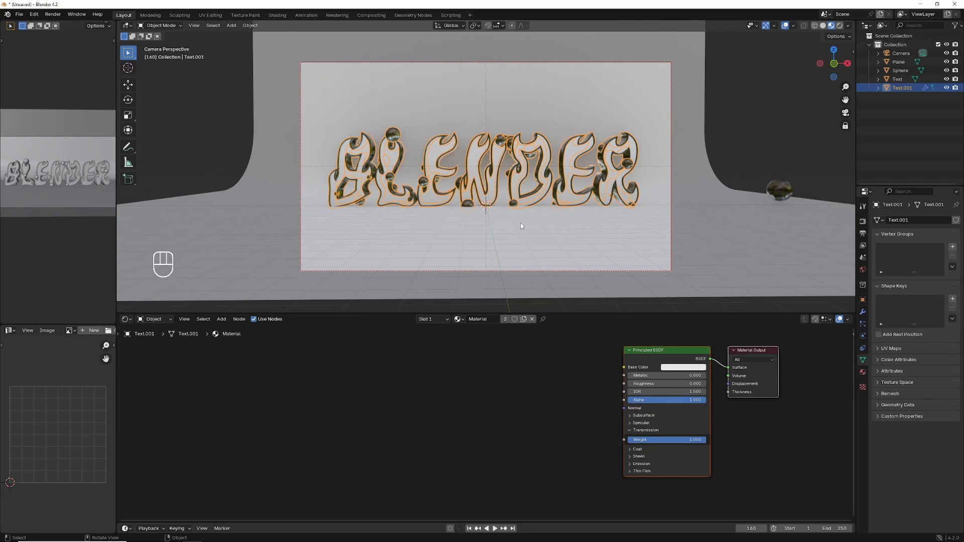
Create a new material on the Text object and add Texture Coordinate, Mapping and Image Texture nodes feeding the Principled BSDF's base color
click(516, 185)
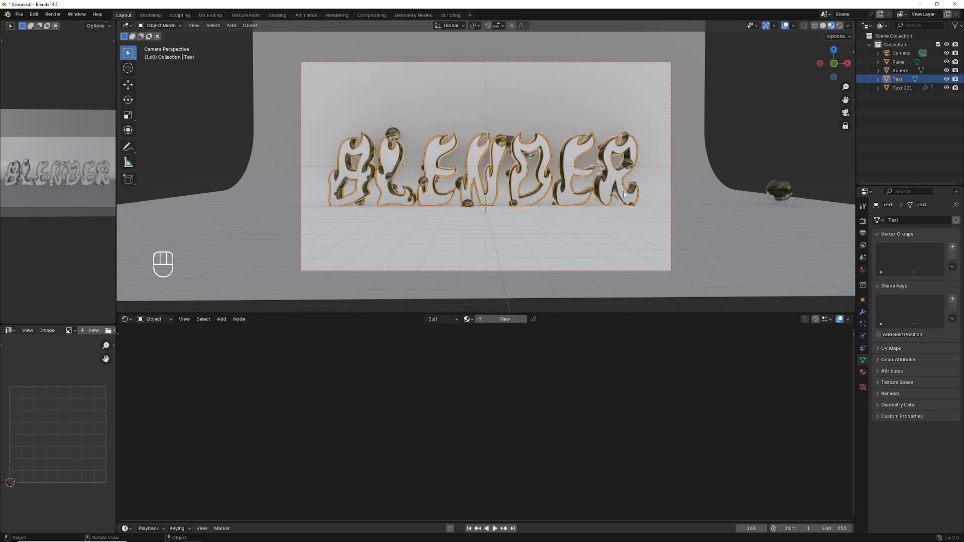
click(504, 319)
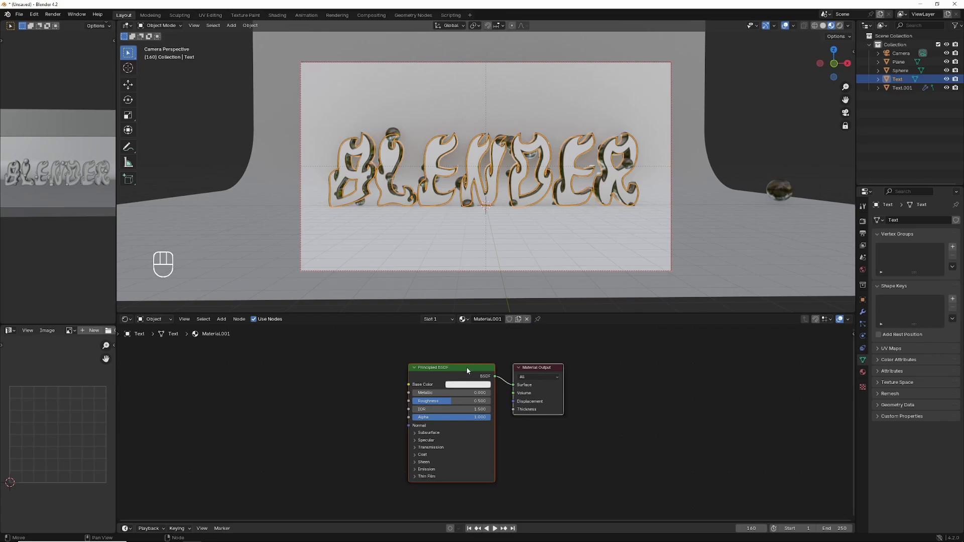
drag(467, 368, 571, 361)
click(477, 382)
click(543, 363)
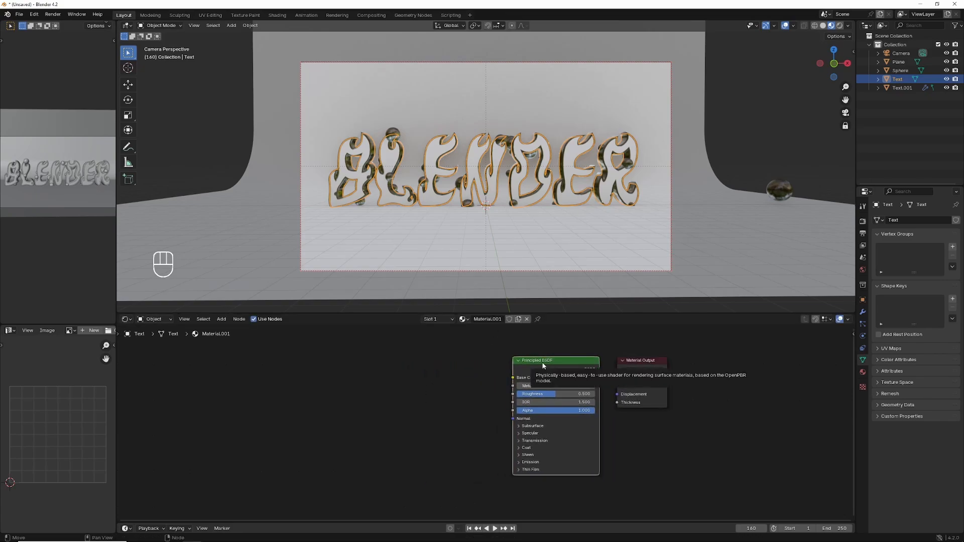
key(ctrl)
key(ctrl+t)
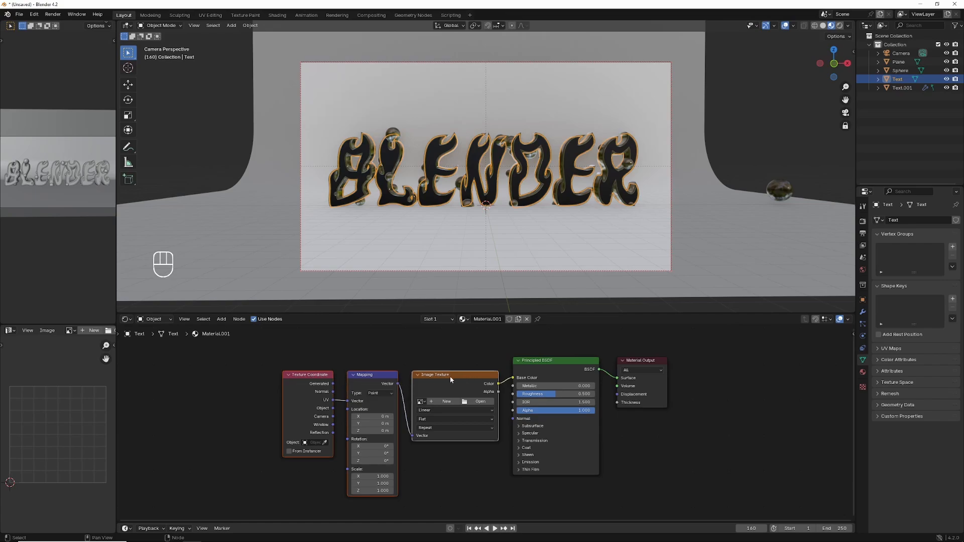
Look up the Node Wrangler add-on in the Preferences with the search term NODE and save the preferences
click(33, 15)
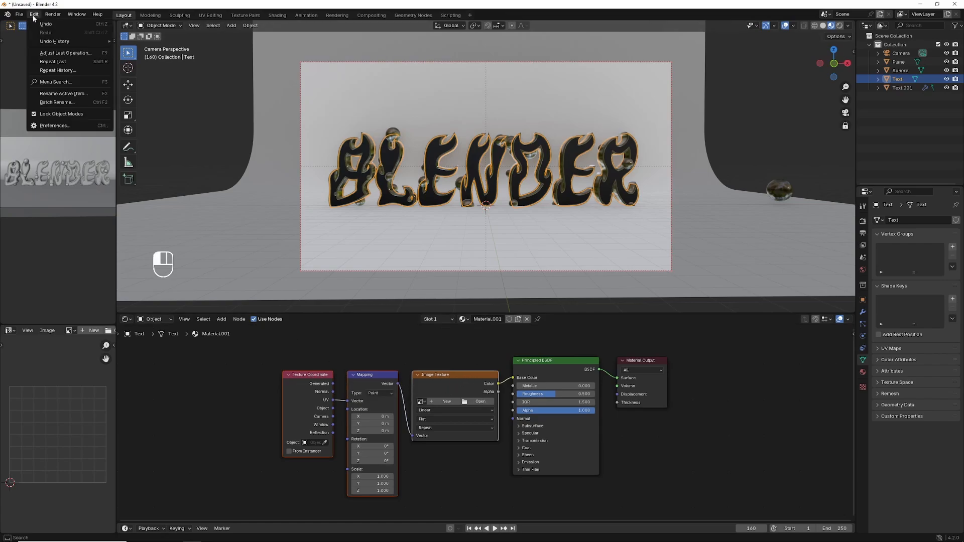
click(49, 128)
click(21, 96)
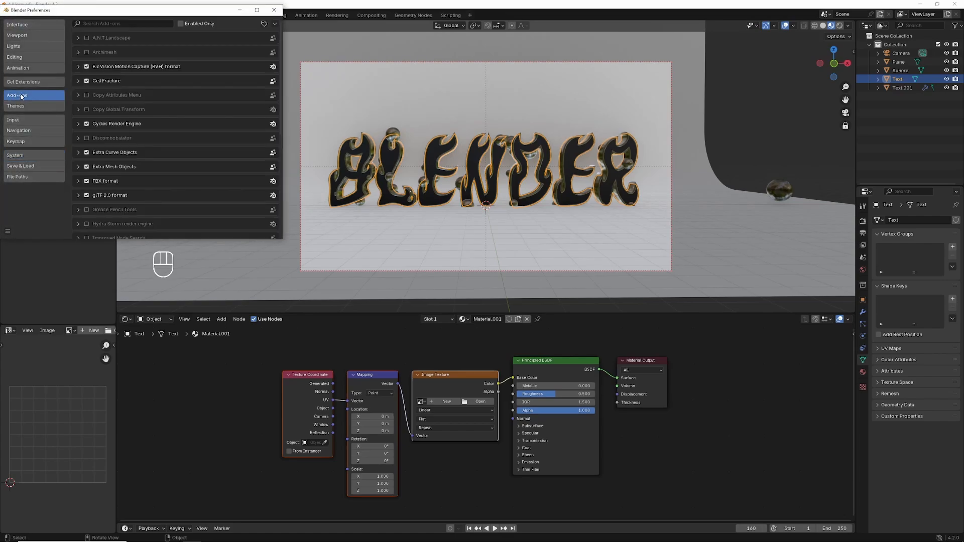
click(125, 23)
text(NO)
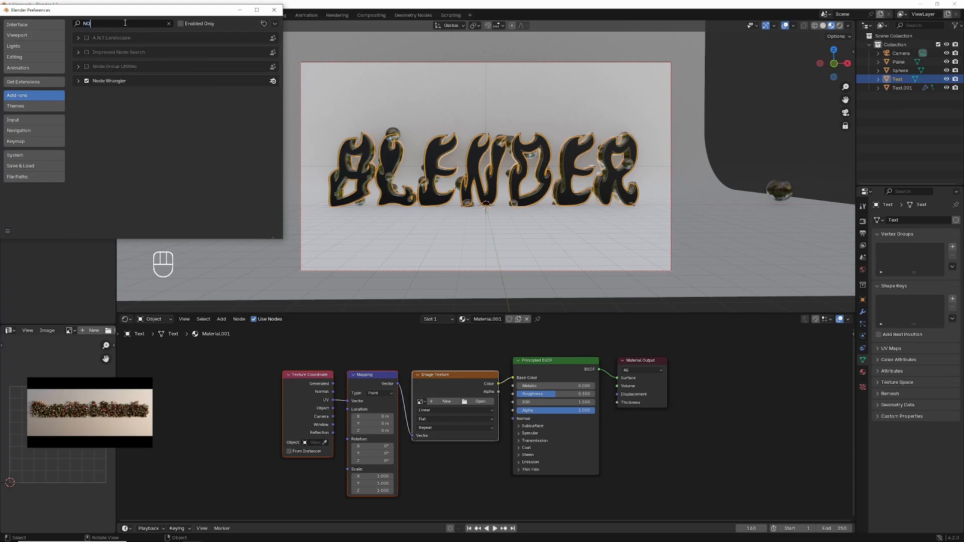
text(DE)
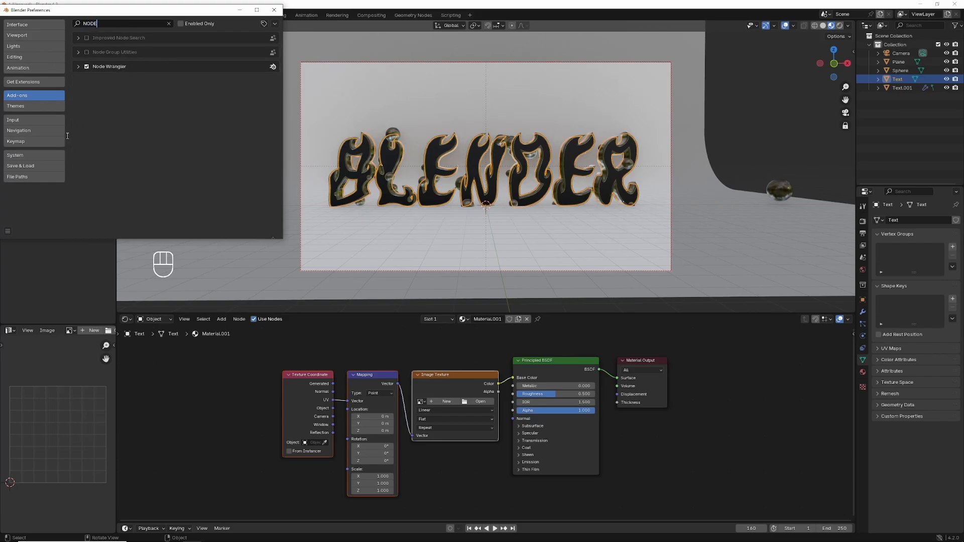
click(7, 231)
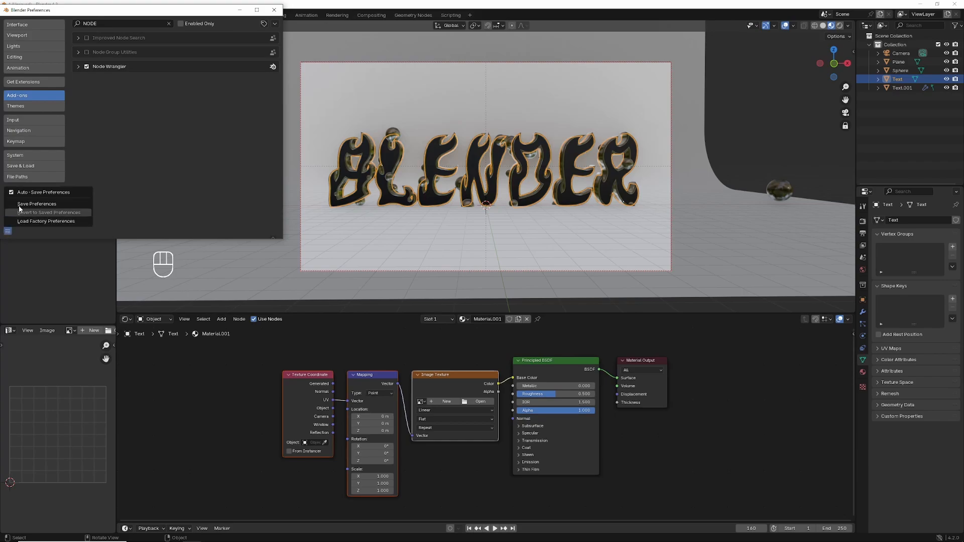
click(32, 203)
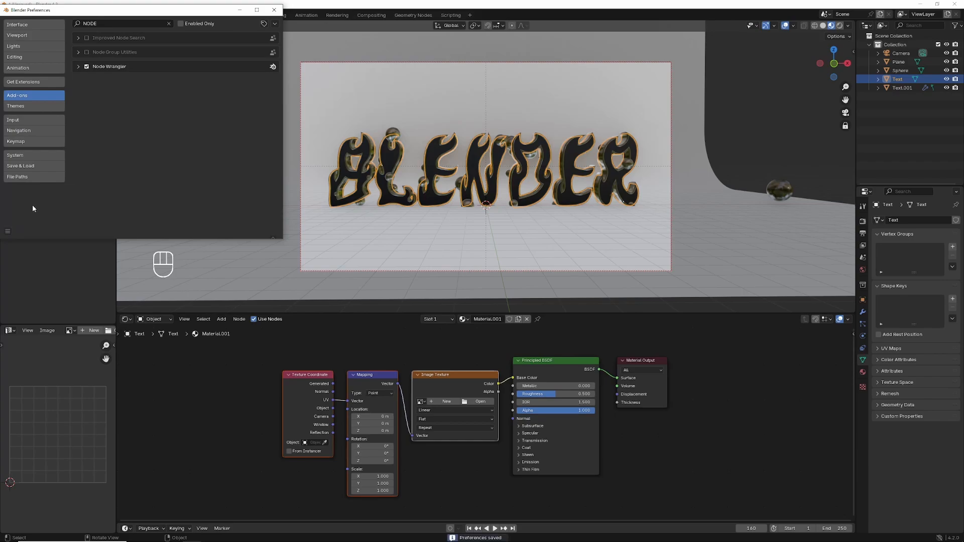
click(274, 9)
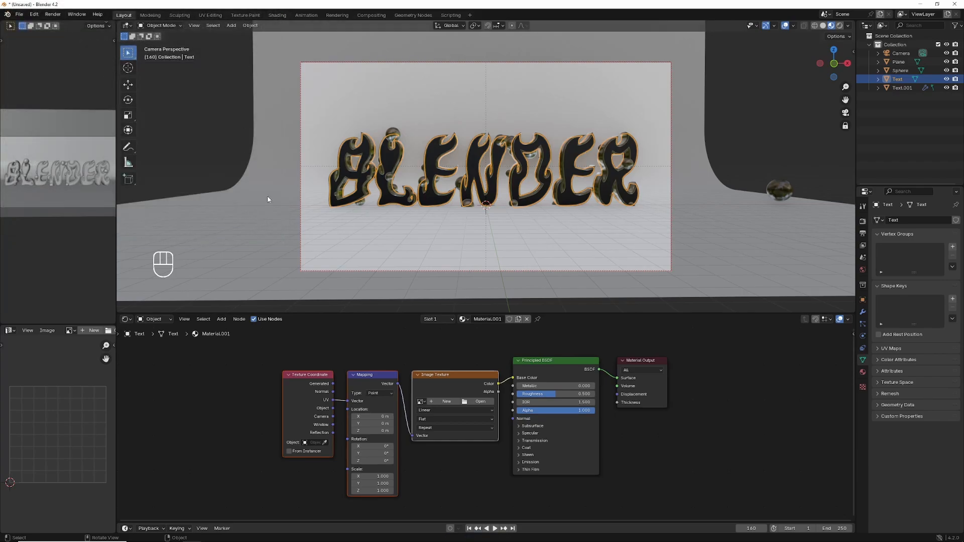
Load the light grey concrete picture from the grunge texture folder inside IMAGES into the Image Texture node
click(479, 402)
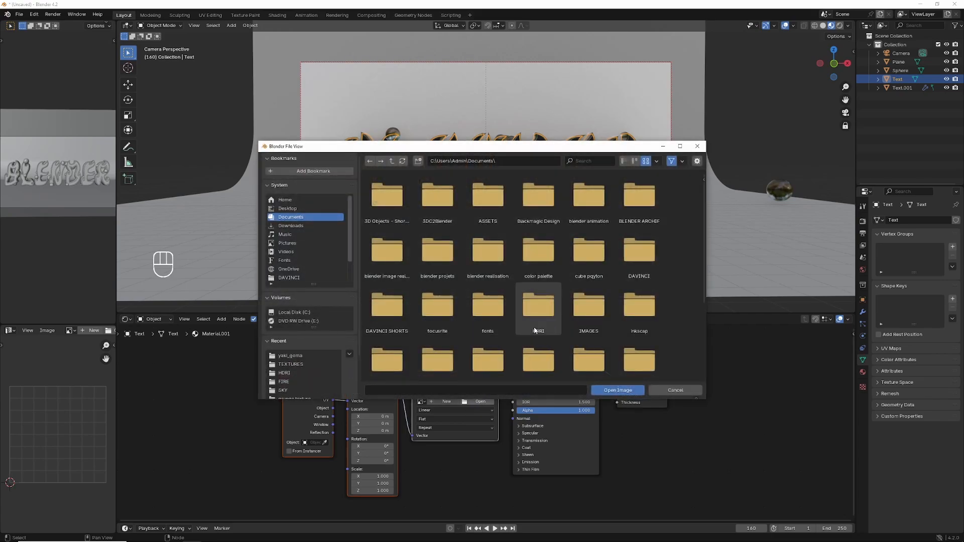
double_click(587, 307)
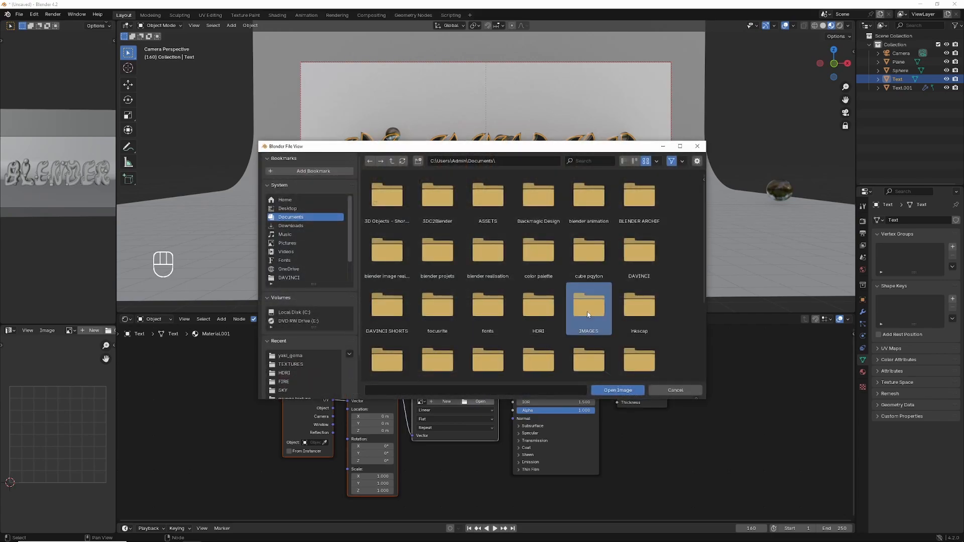
double_click(537, 196)
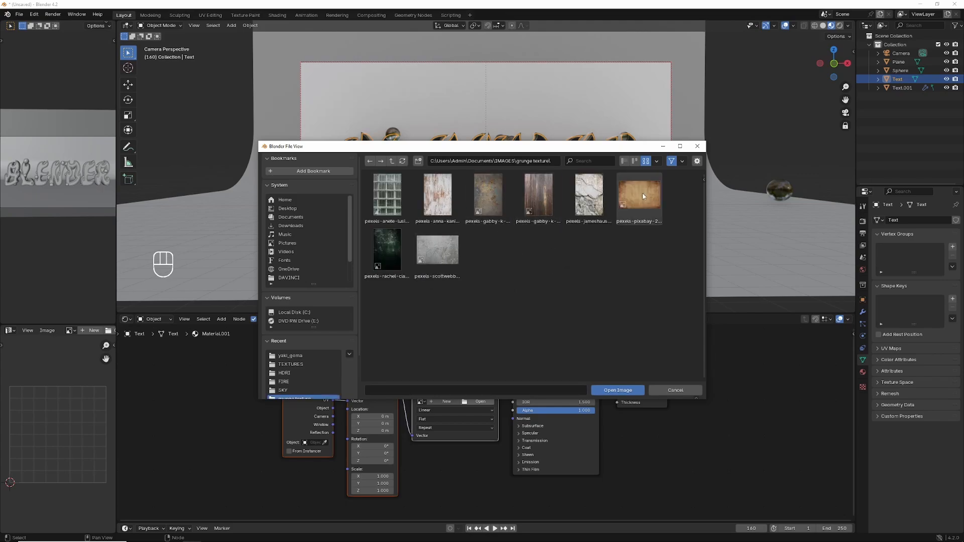
double_click(444, 248)
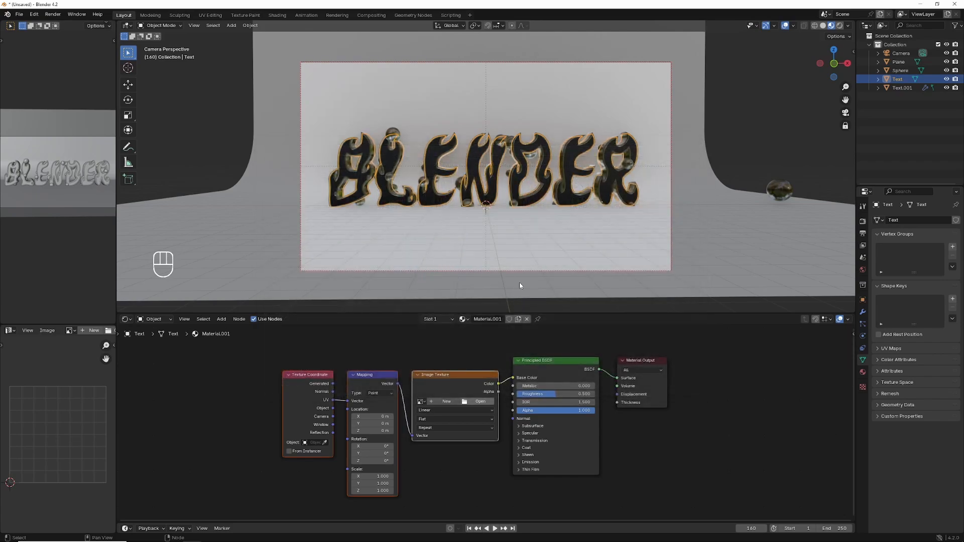
Unwrap all of the Text object's geometry in Edit Mode with Project from View (Bounds)
key(Tab)
key(Tab)
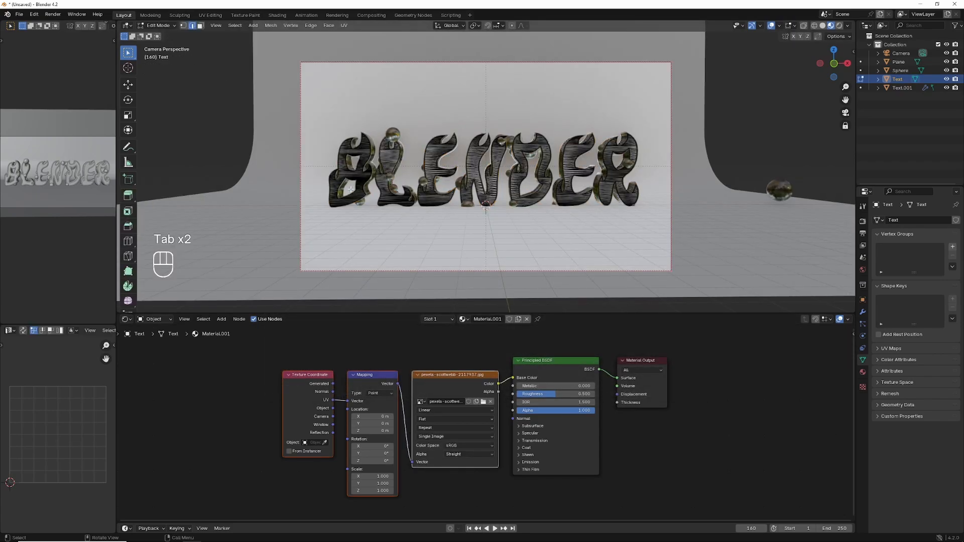
key(a)
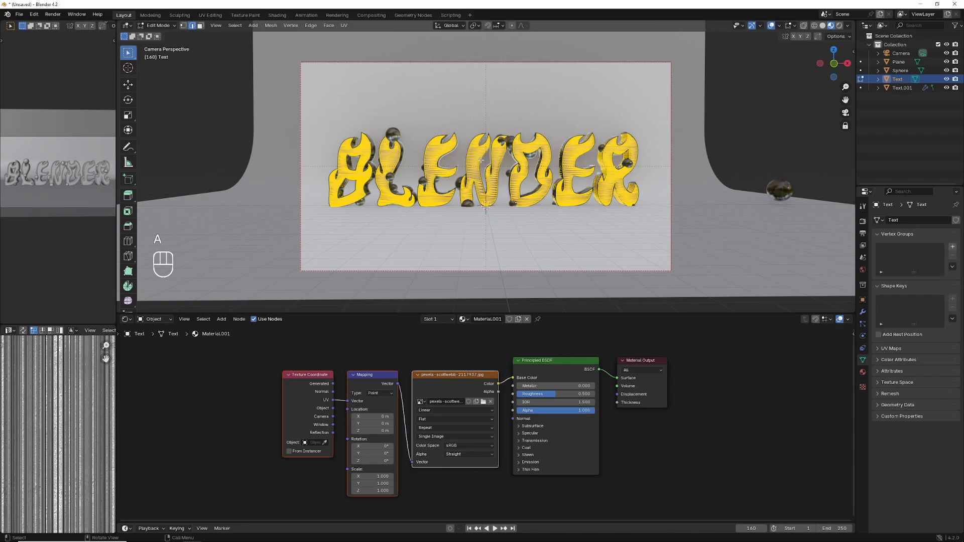
click(343, 25)
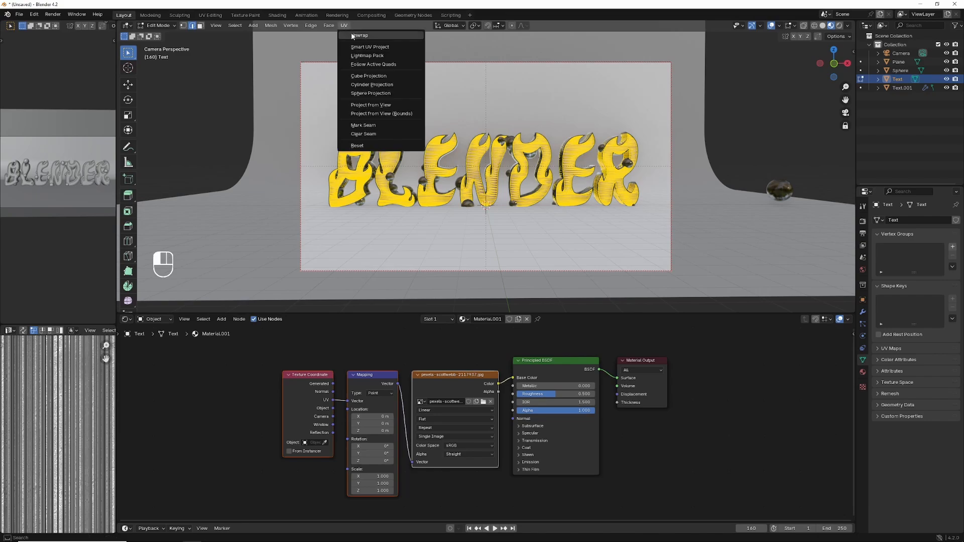
click(369, 112)
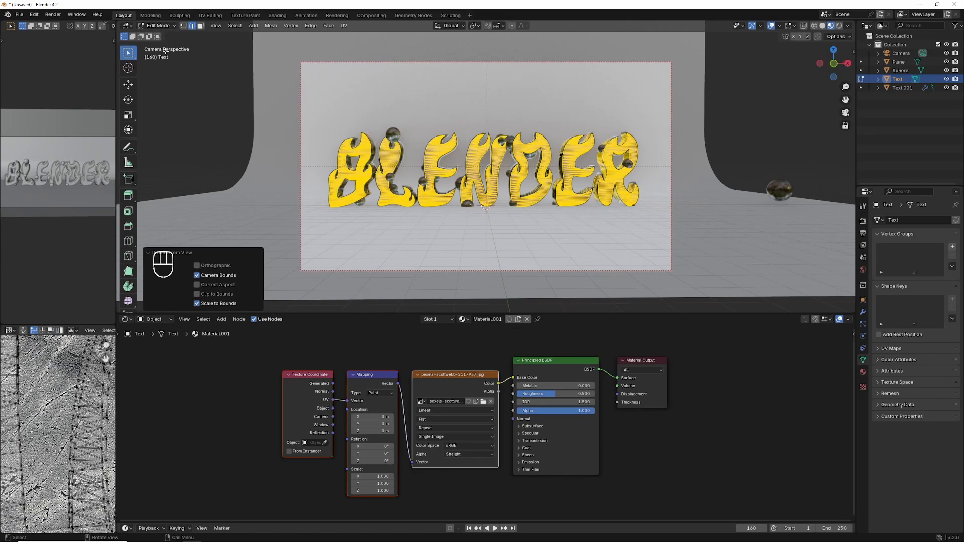
Return the Text object to Object Mode and inspect the projected concrete texture on the letters
key(Tab)
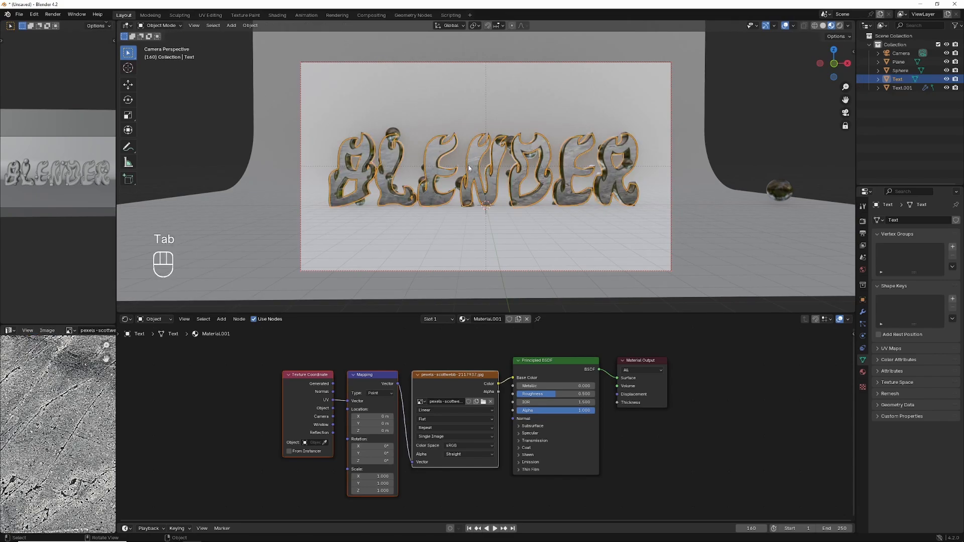
scroll(597, 176, up, 5)
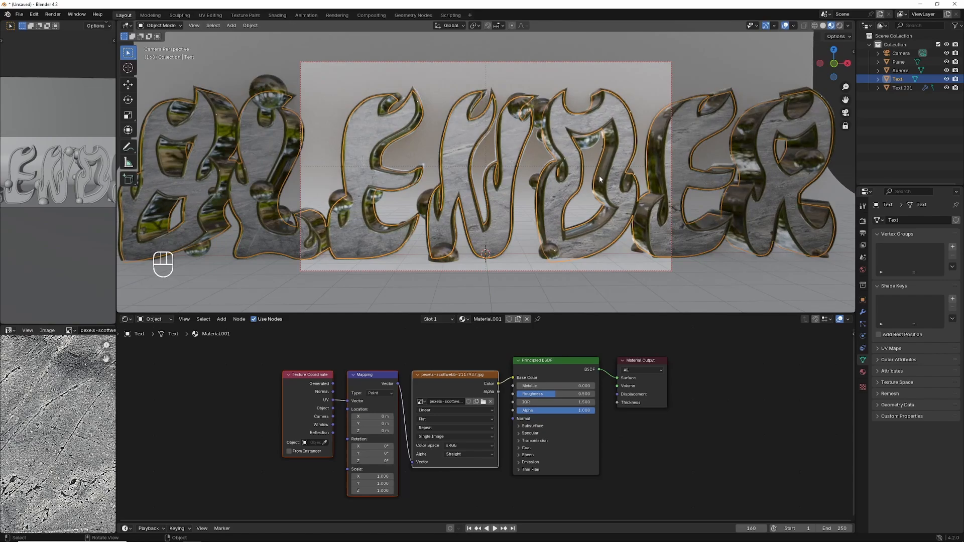
scroll(599, 178, down, 5)
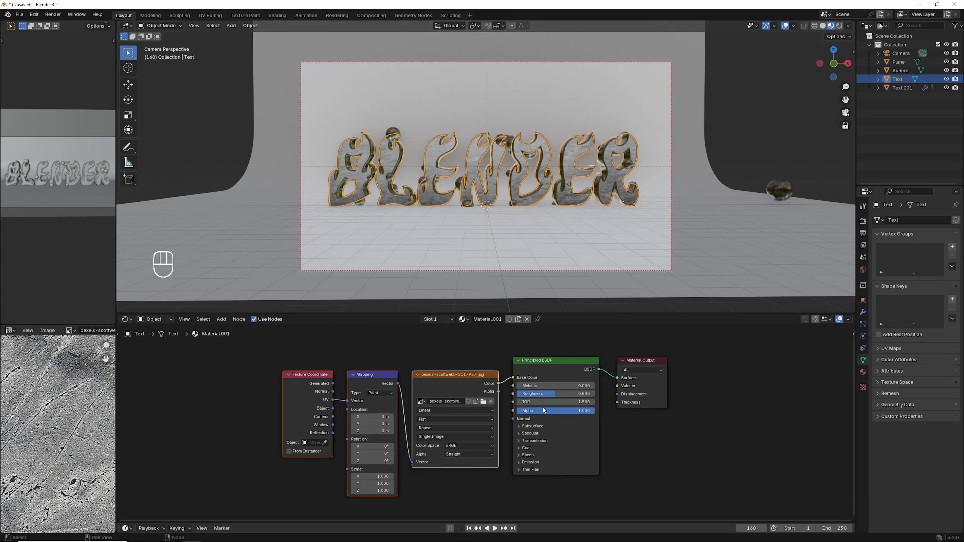
Set the Text material's Principled BSDF to metallic 1.000 and roughness about 0.14
drag(552, 395, 527, 395)
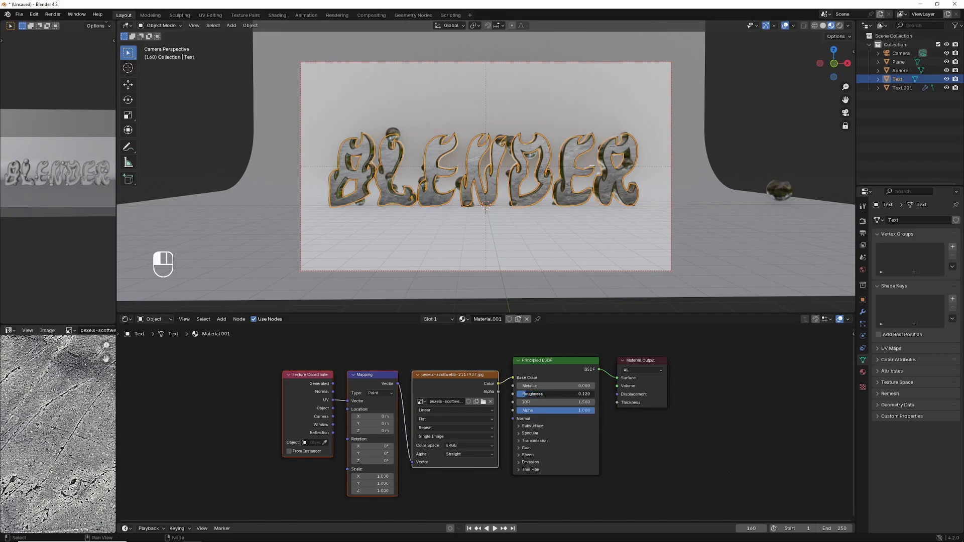
drag(527, 395, 592, 388)
drag(532, 395, 529, 394)
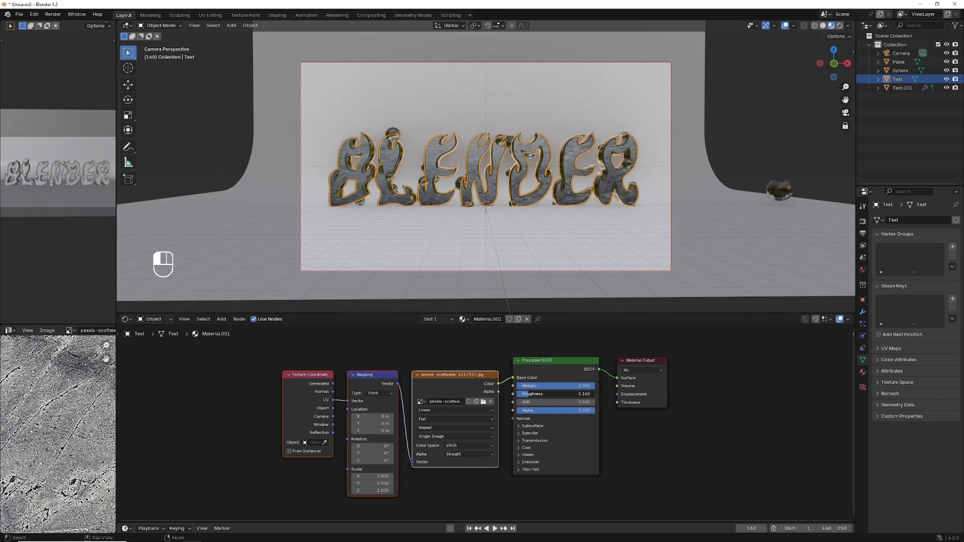
drag(529, 394, 530, 394)
Shift the texture nodes away from the shader and delete the Principled BSDF from the Text material
drag(468, 383, 441, 375)
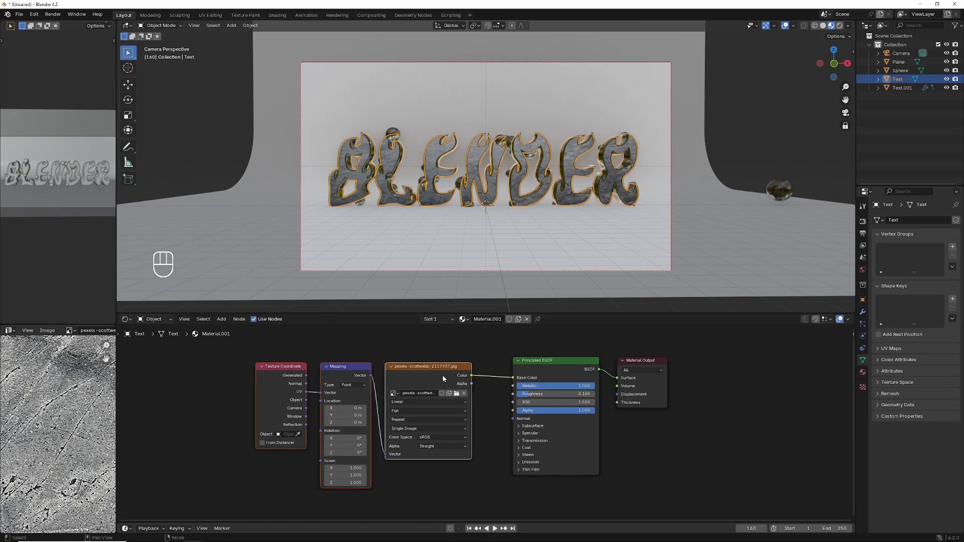
click(540, 367)
right_click(541, 366)
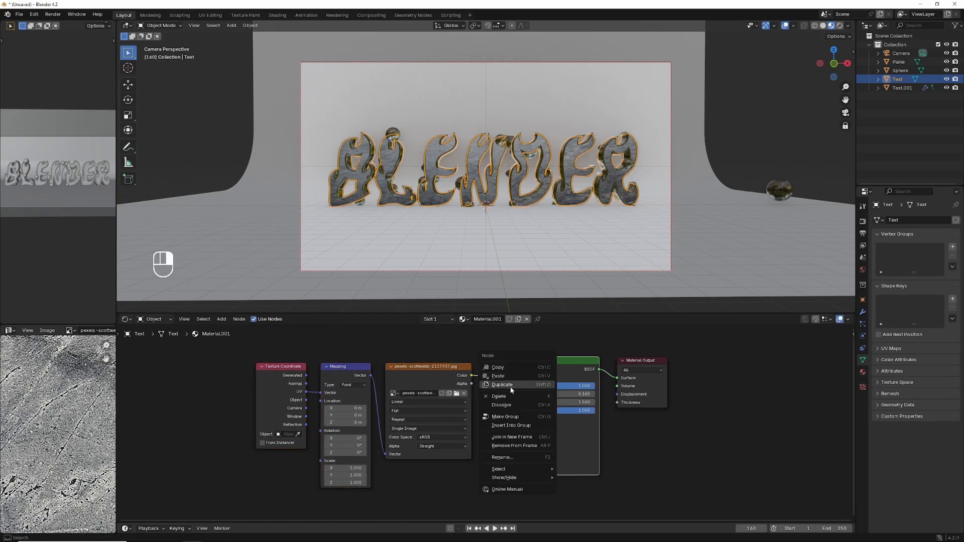
click(498, 396)
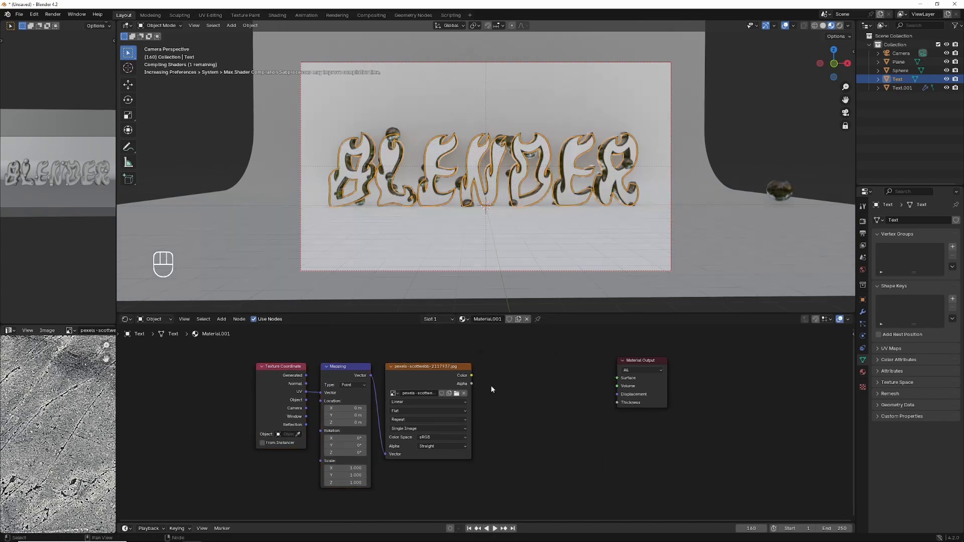
Add a low-roughness Glossy BSDF, connecting it to the Material Output's surface and the Image Texture's color to its color
click(222, 319)
mouse_move(251, 366)
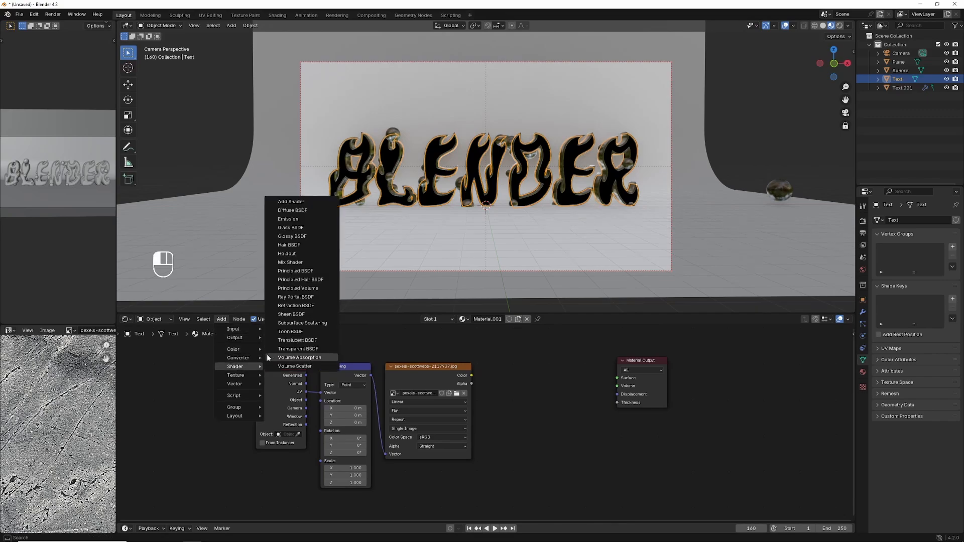
click(292, 236)
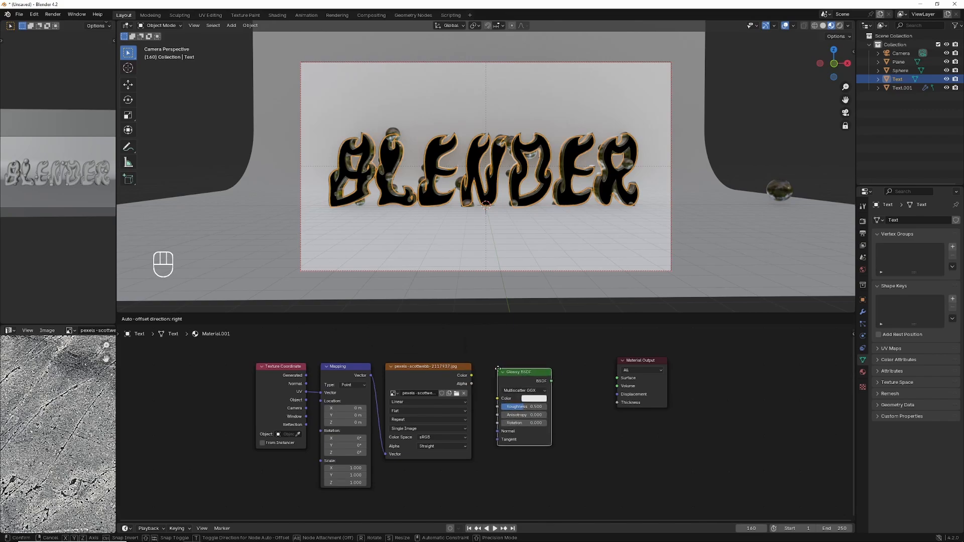
click(574, 380)
drag(569, 378, 617, 378)
drag(472, 375, 525, 404)
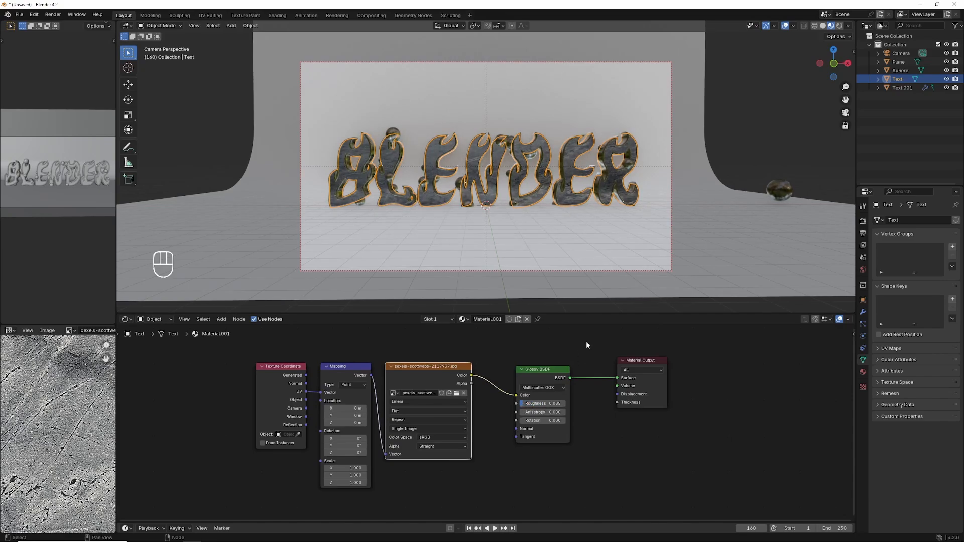
Create a new material on the backdrop Plane and add Texture Coordinate, Mapping and Image Texture nodes feeding the Principled BSDF's base color
click(718, 236)
click(499, 321)
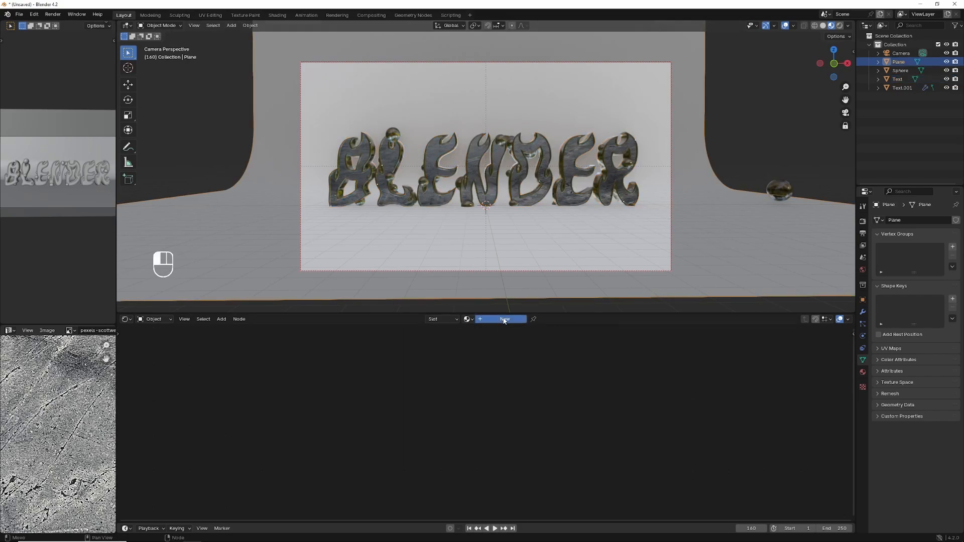
drag(466, 372, 621, 365)
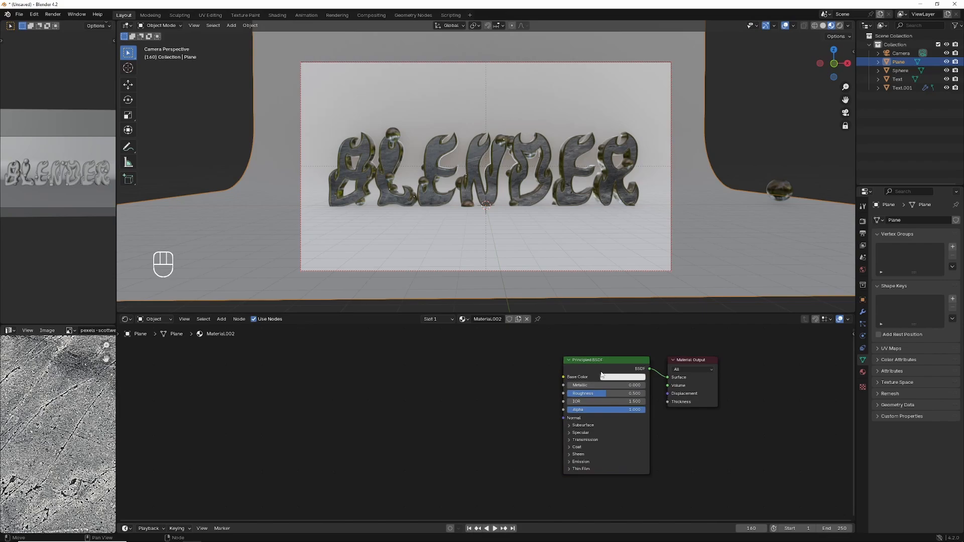
click(602, 374)
key(ctrl)
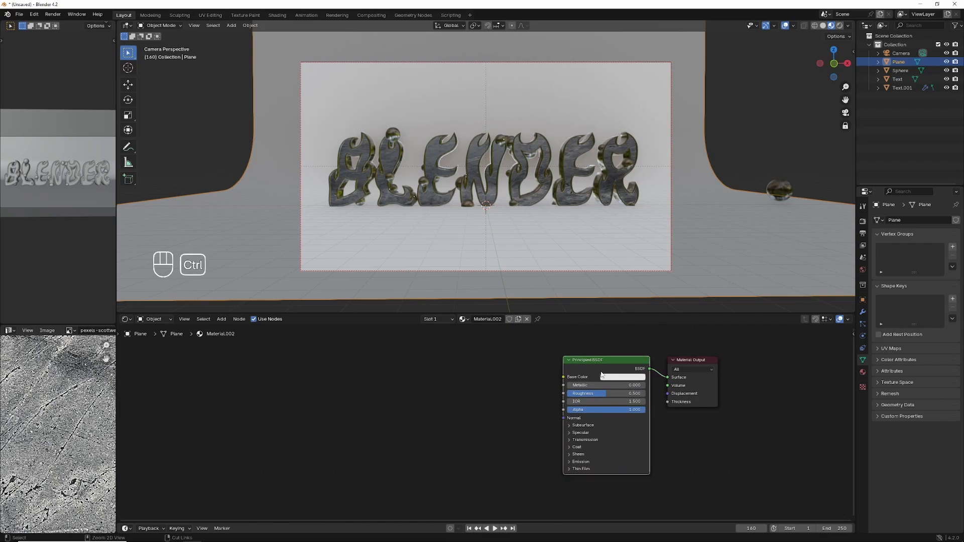
key(ctrl+t)
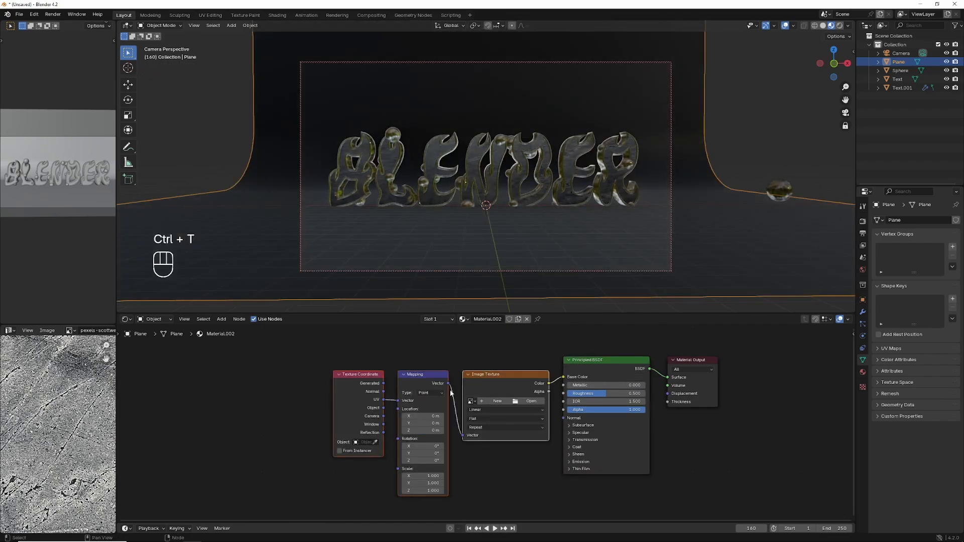
Load the pexels-little-visuals-1749 (1).jpg flame picture from the FIRE folder inside IMAGES into the Plane's Image Texture node
click(527, 402)
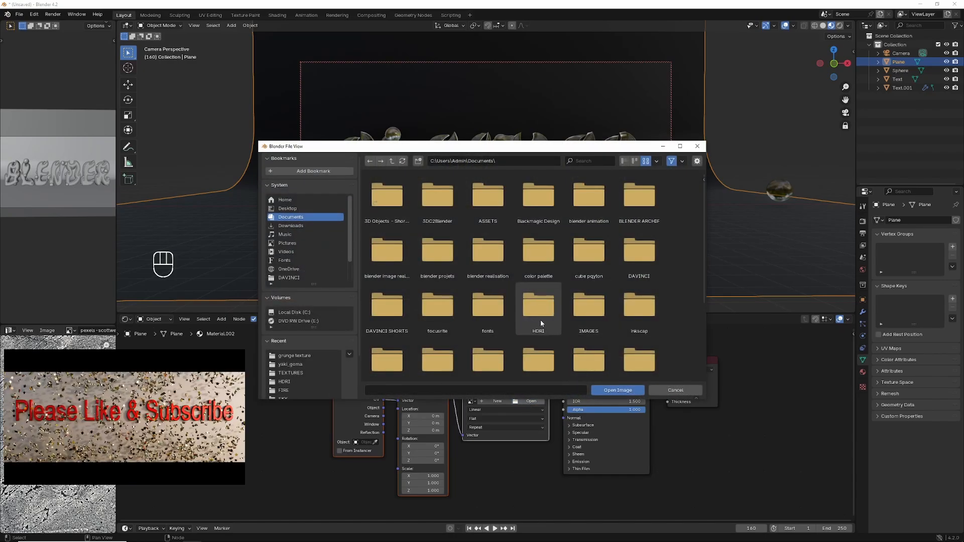
click(585, 309)
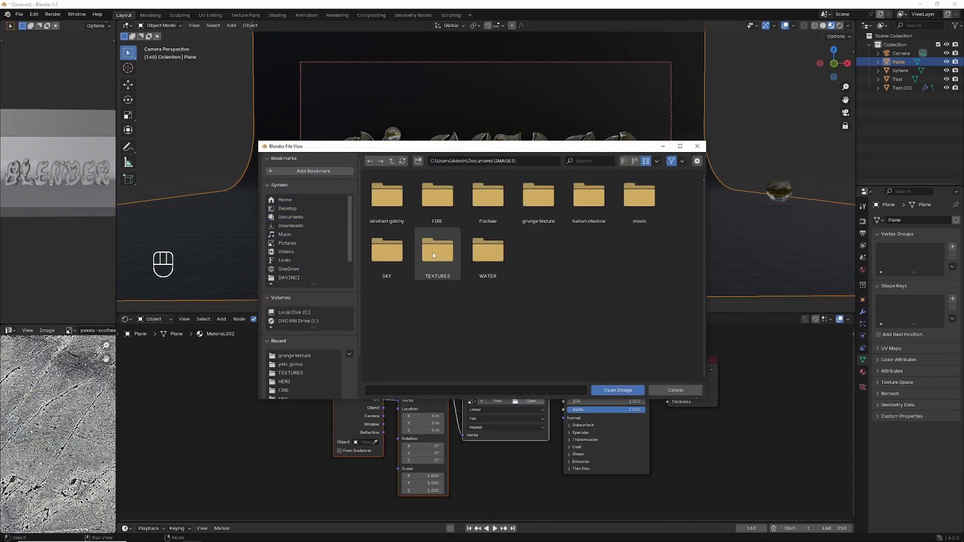
click(436, 202)
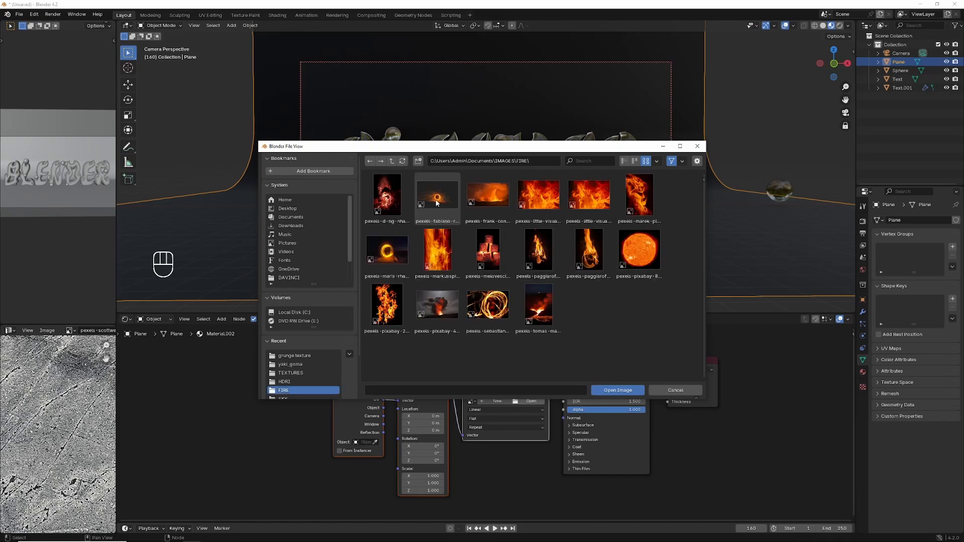
double_click(586, 198)
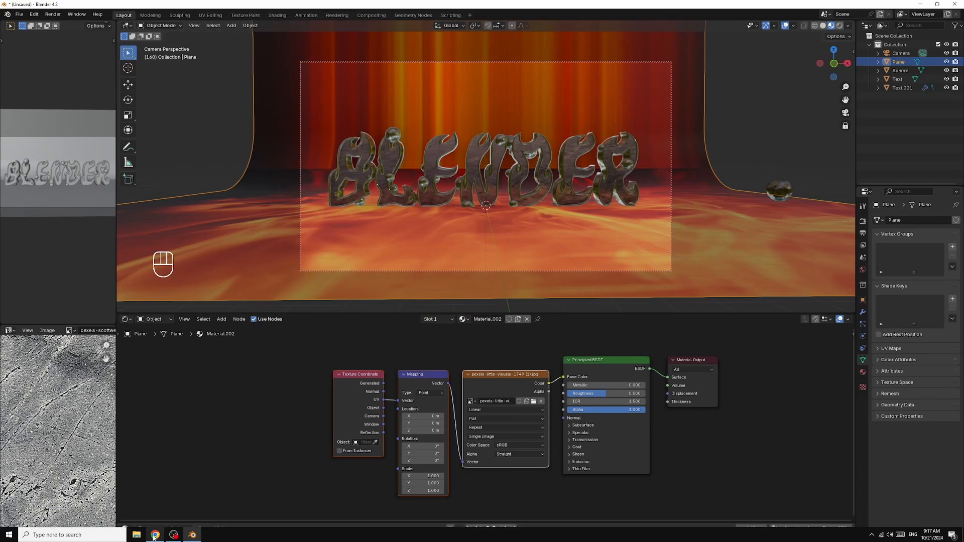
Switch to the browser, look through the fire photos on Pexels, and return to Blender
click(155, 536)
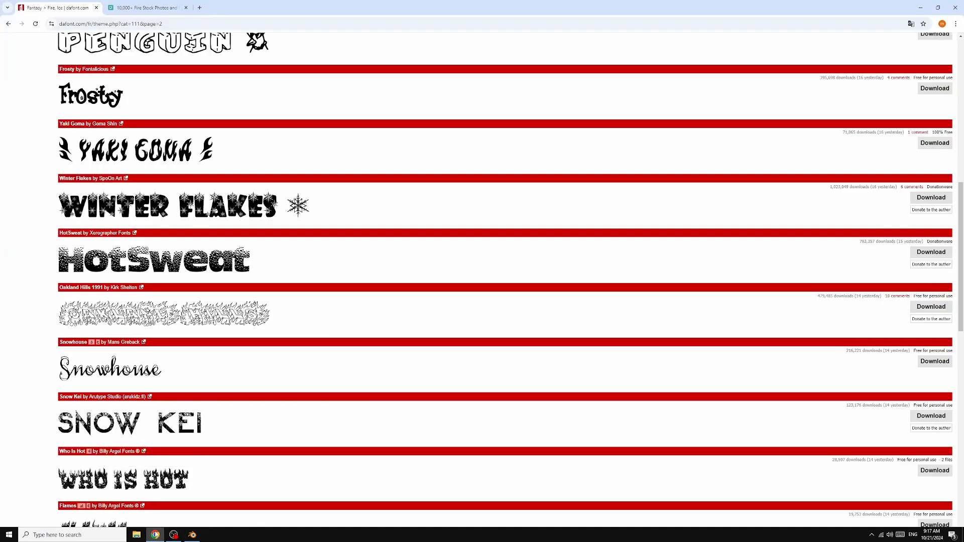
click(149, 7)
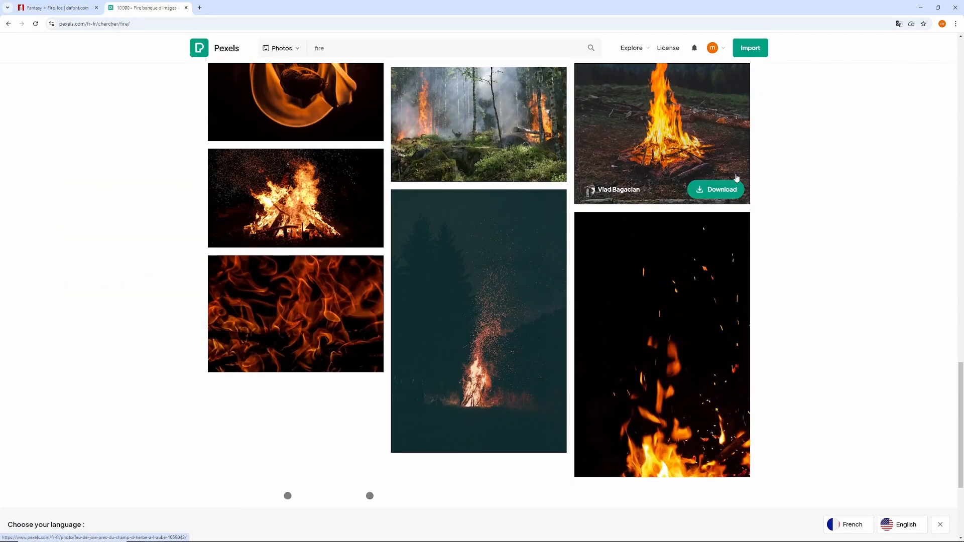
scroll(736, 178, down, 10)
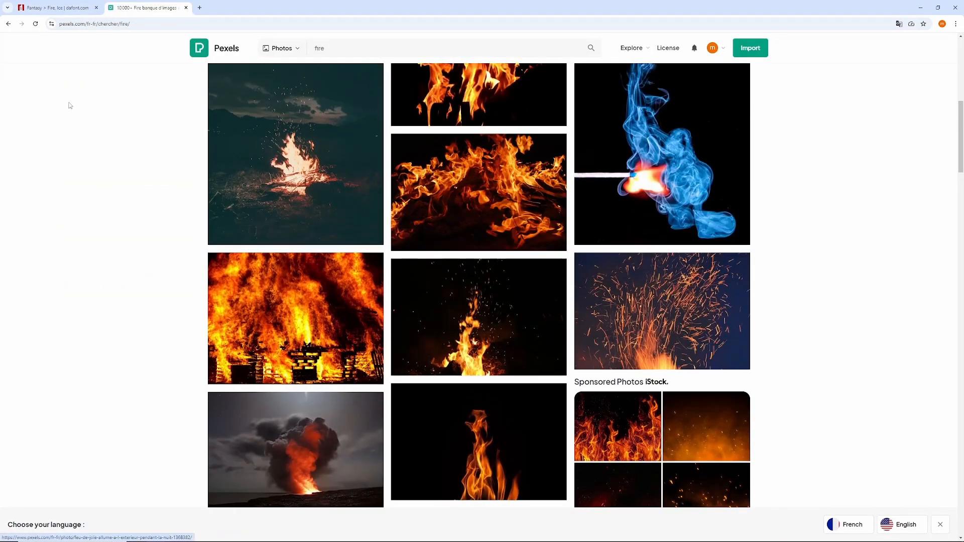
mouse_move(351, 266)
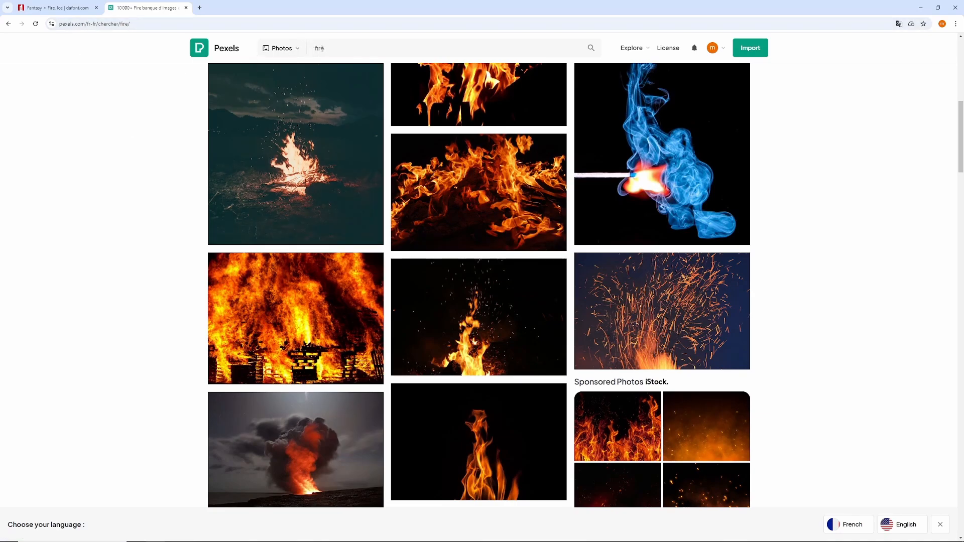
scroll(477, 215, up, 8)
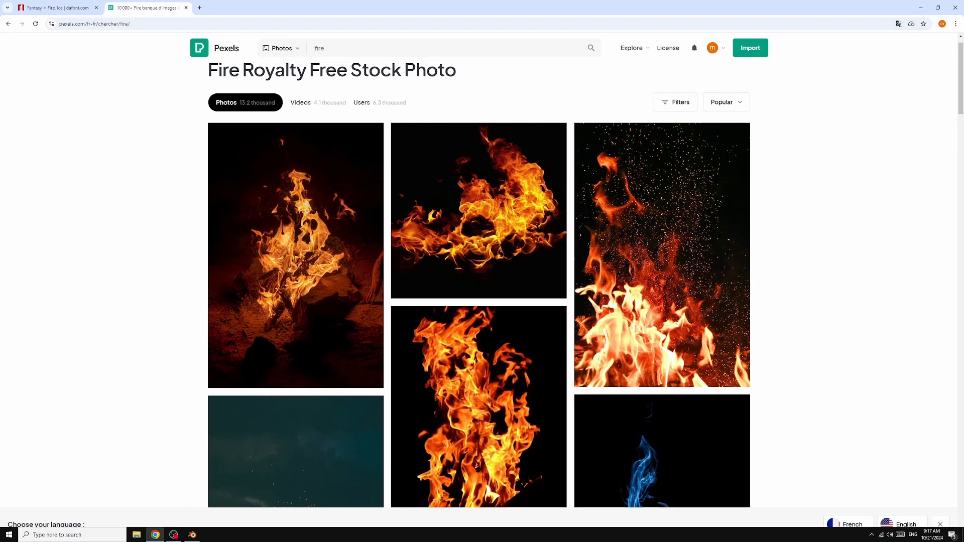
click(193, 535)
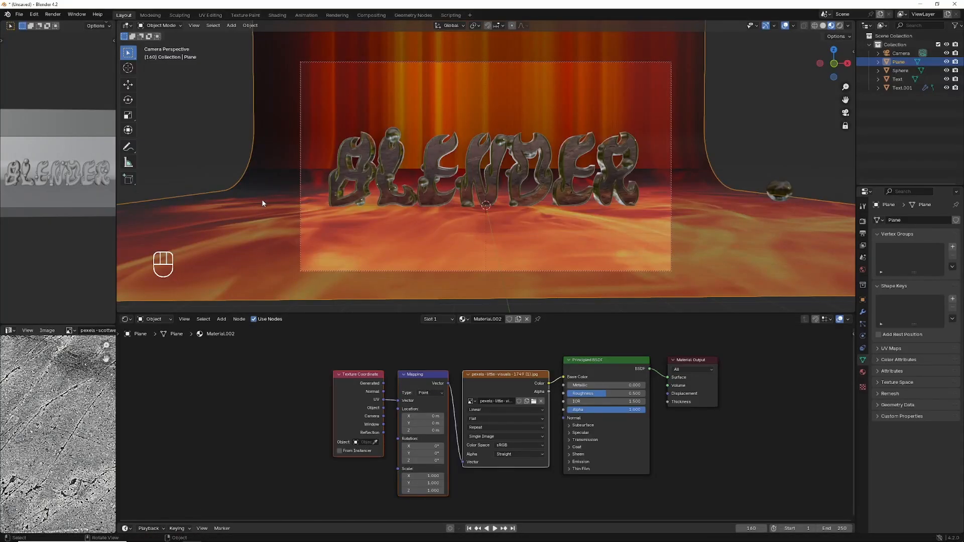
Unwrap all of the Plane's geometry with Project from View (Bounds) and set its material's metallic to 1.000 and roughness to 0.100
key(Tab)
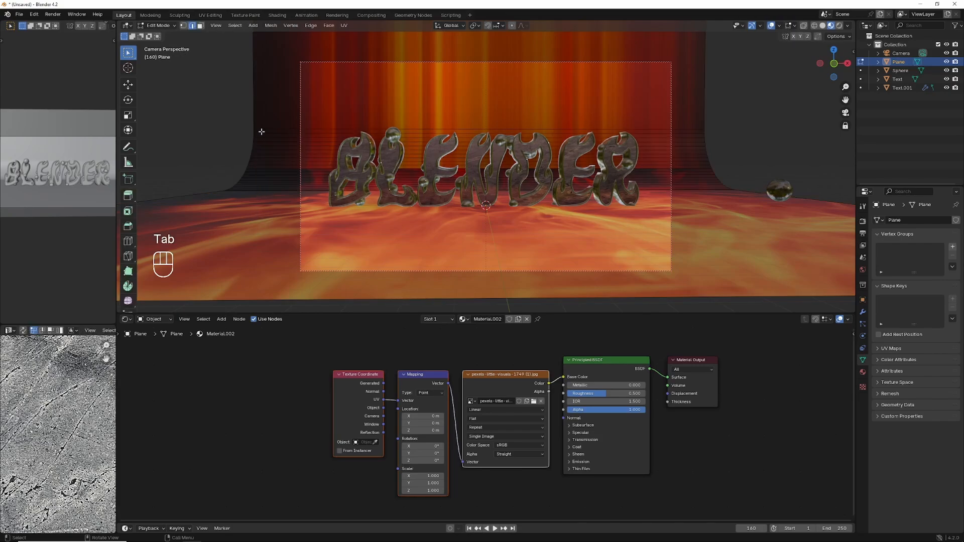
key(a)
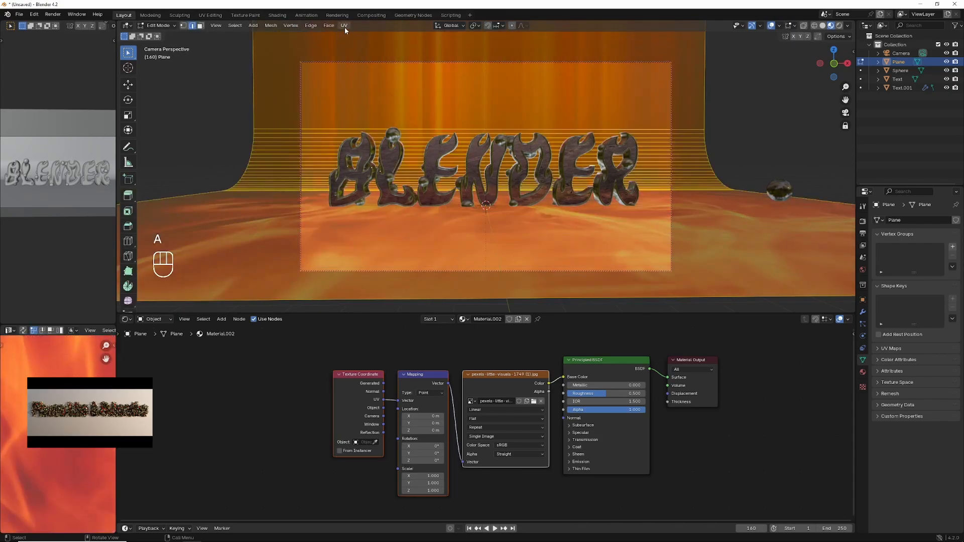
click(344, 25)
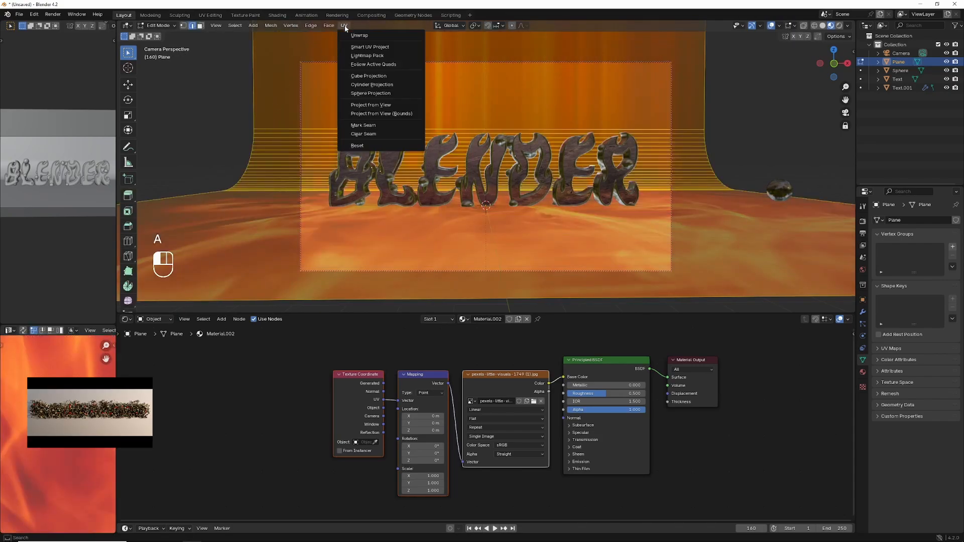
click(374, 115)
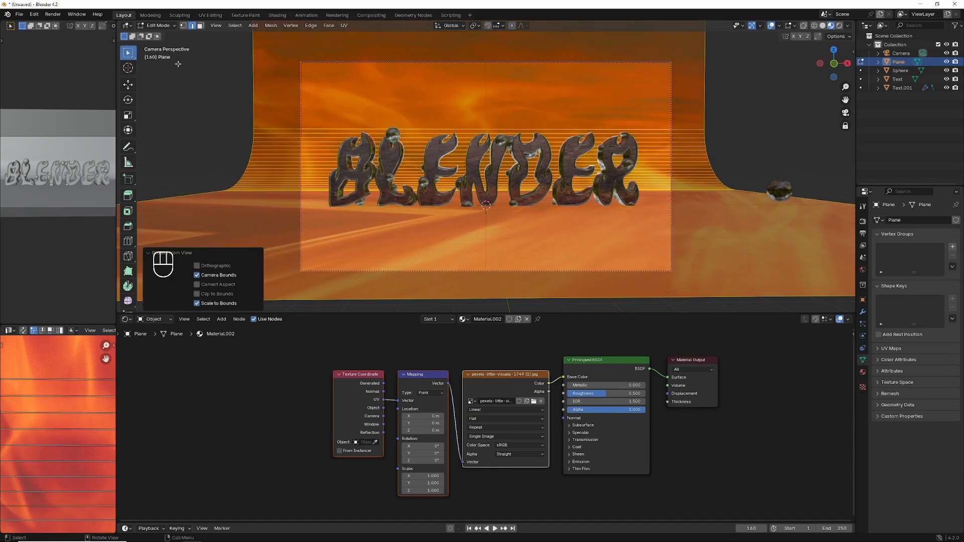
key(Tab)
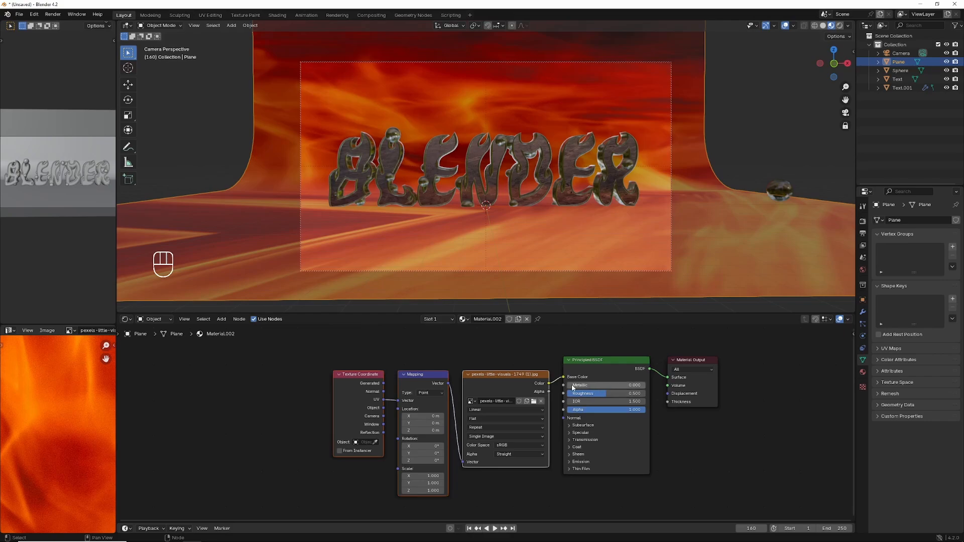
mouse_move(573, 388)
mouse_down()
mouse_move(626, 391)
mouse_move(576, 394)
mouse_up()
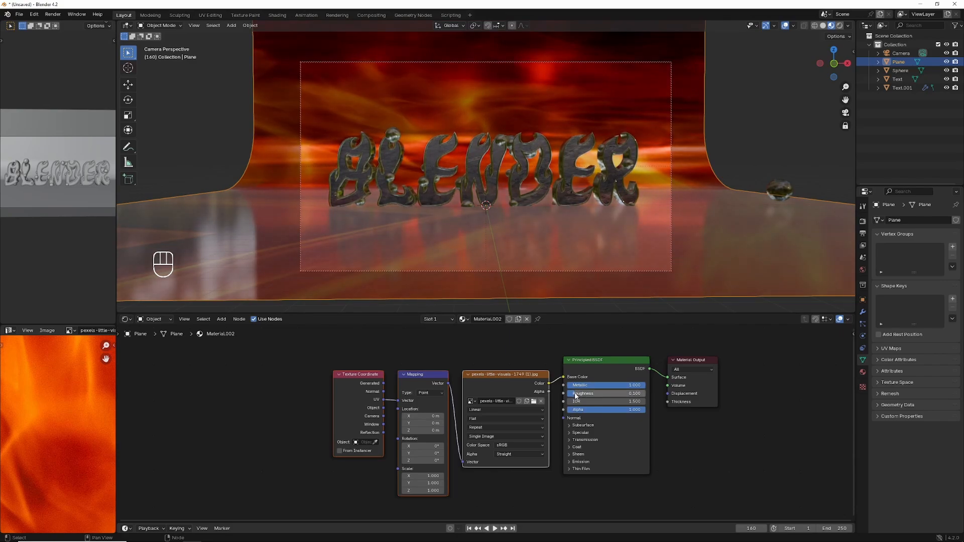
Widen the small camera preview viewport and switch it to Rendered shading
drag(116, 180, 184, 182)
click(122, 181)
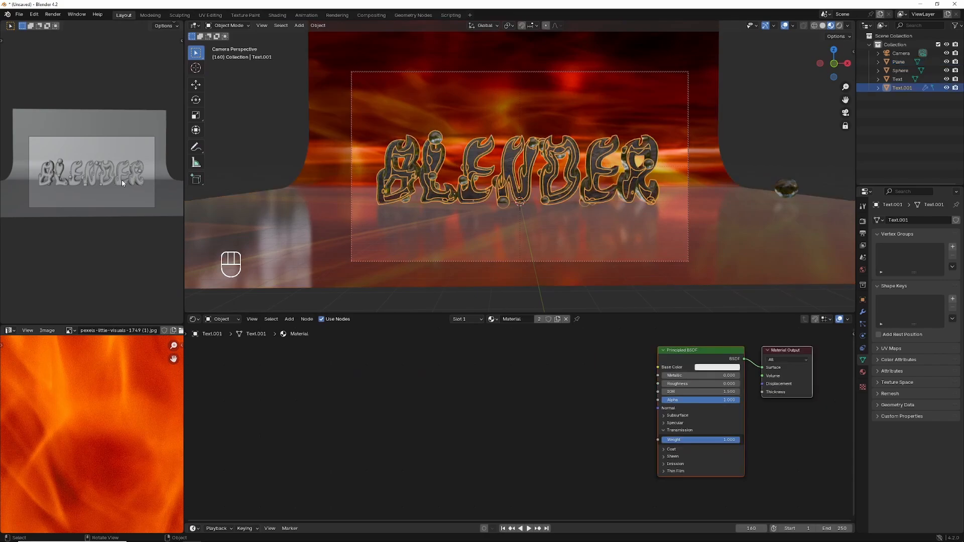
key(z)
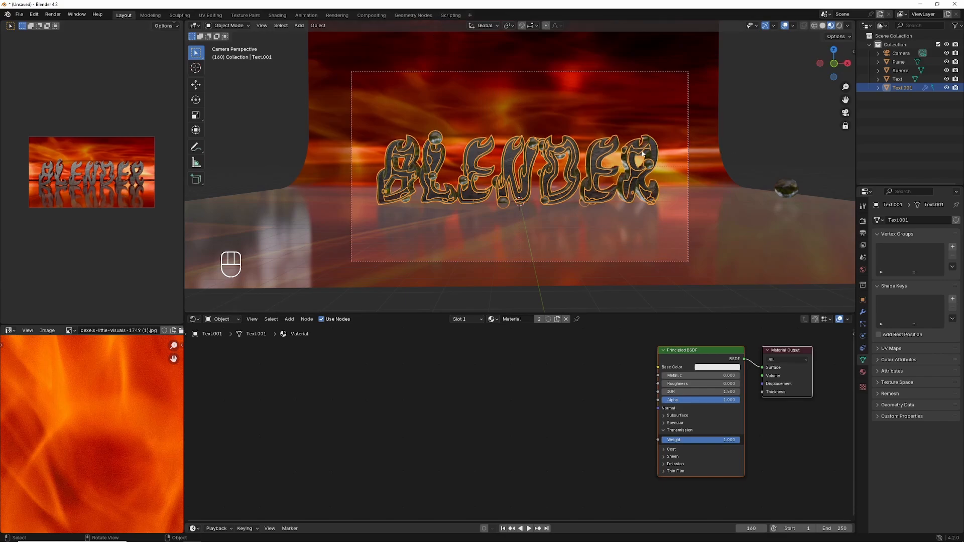
Replace the world's environment image with the colorful_studio_4k HDRI and set its strength to 3.000
click(864, 270)
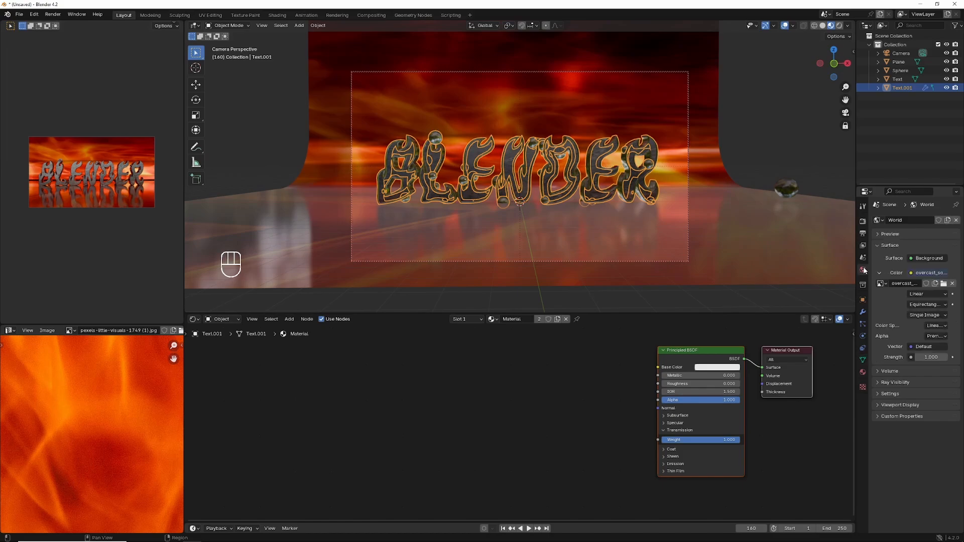
click(944, 284)
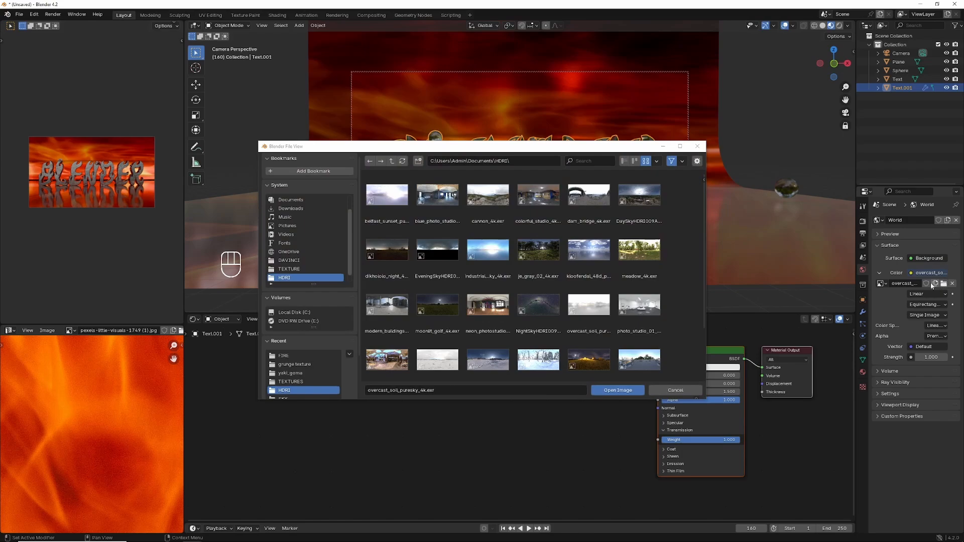
double_click(542, 197)
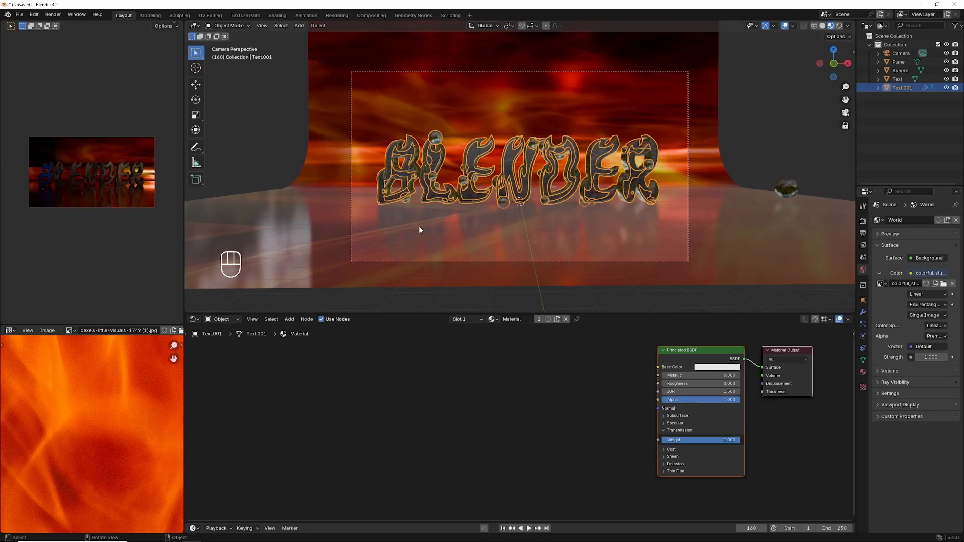
click(930, 357)
mouse_move(930, 357)
mouse_down()
mouse_move(959, 357)
mouse_move(946, 357)
mouse_up()
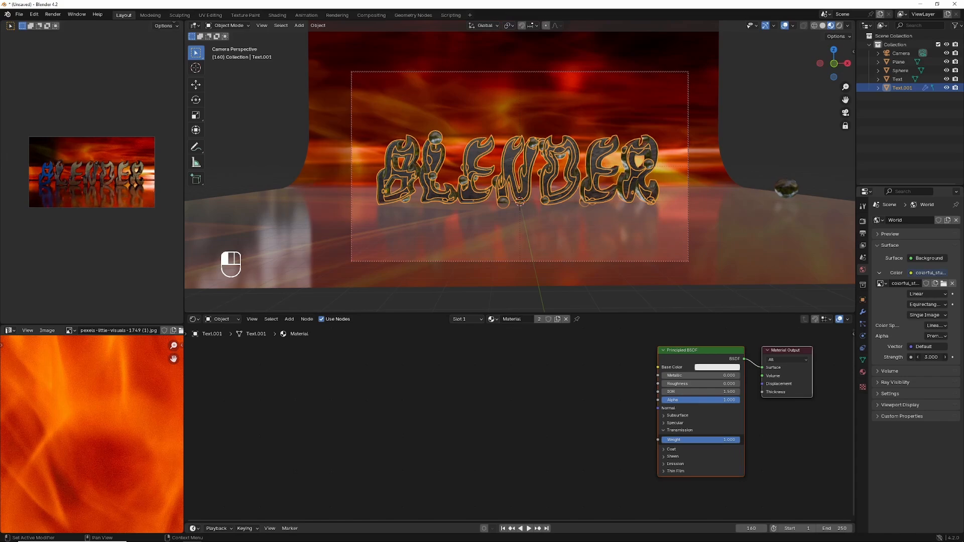
drag(936, 357, 934, 356)
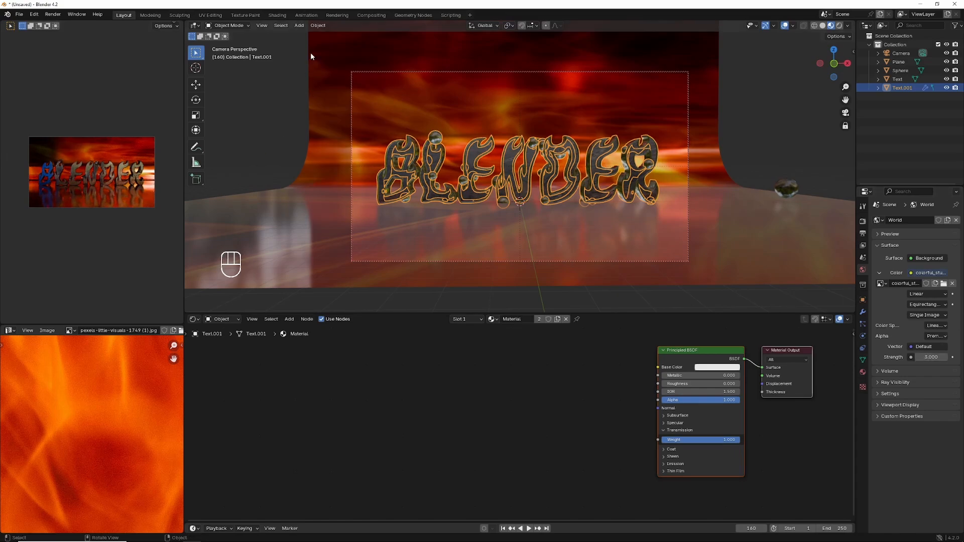
Add an area light and raise it about 7.39 m along Z above the BLENDER text
click(299, 27)
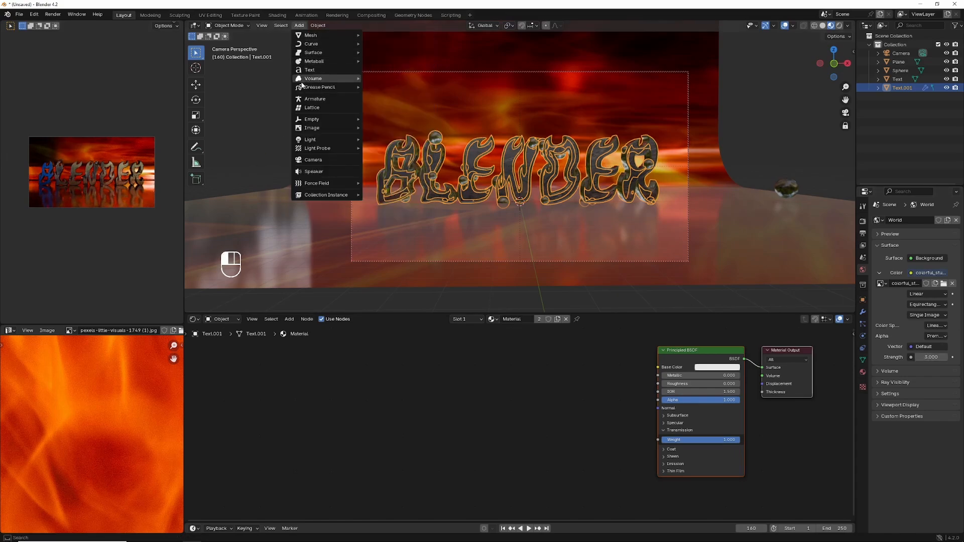
mouse_move(314, 142)
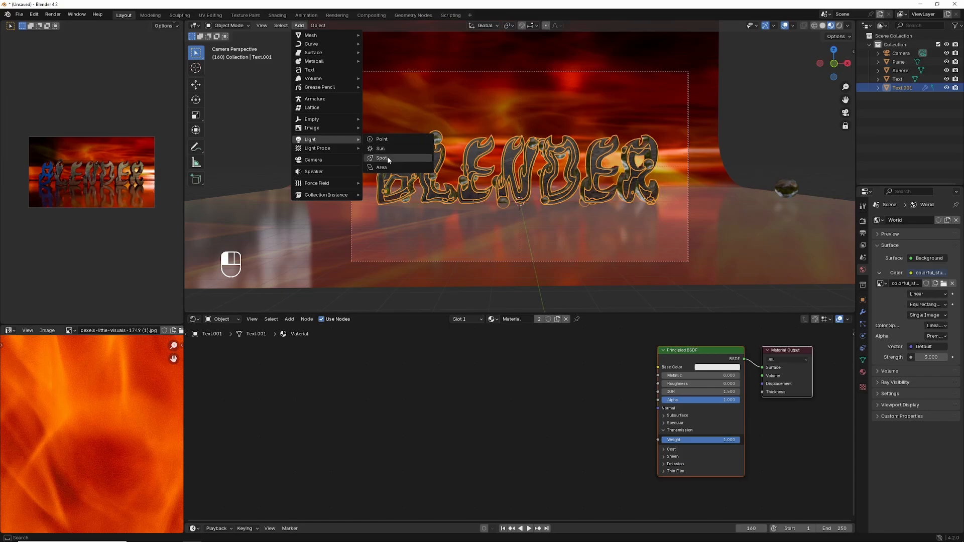
click(388, 169)
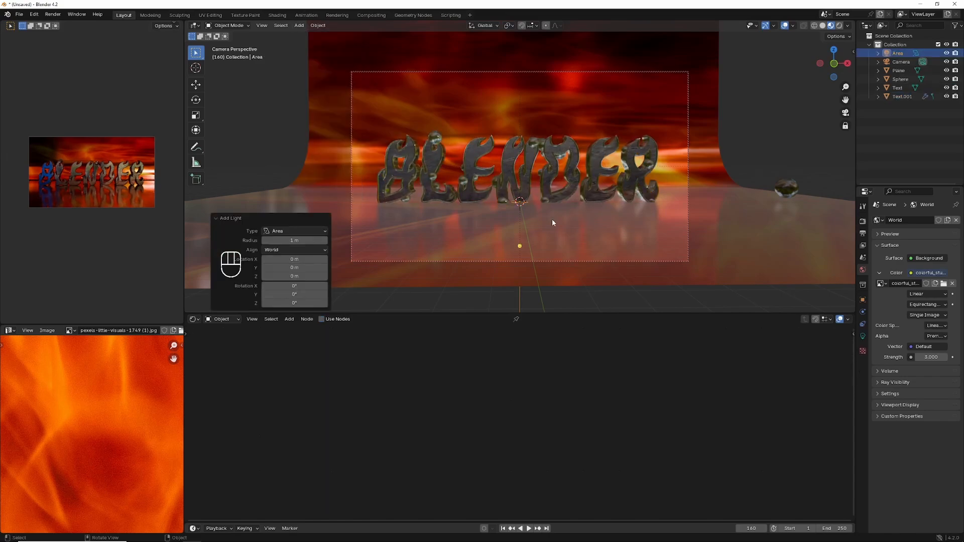
key(g)
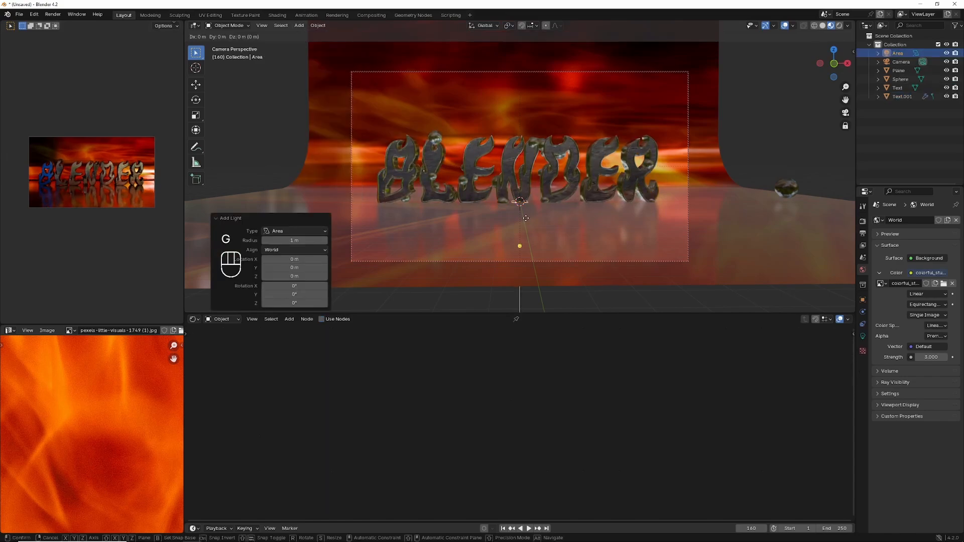
key(z)
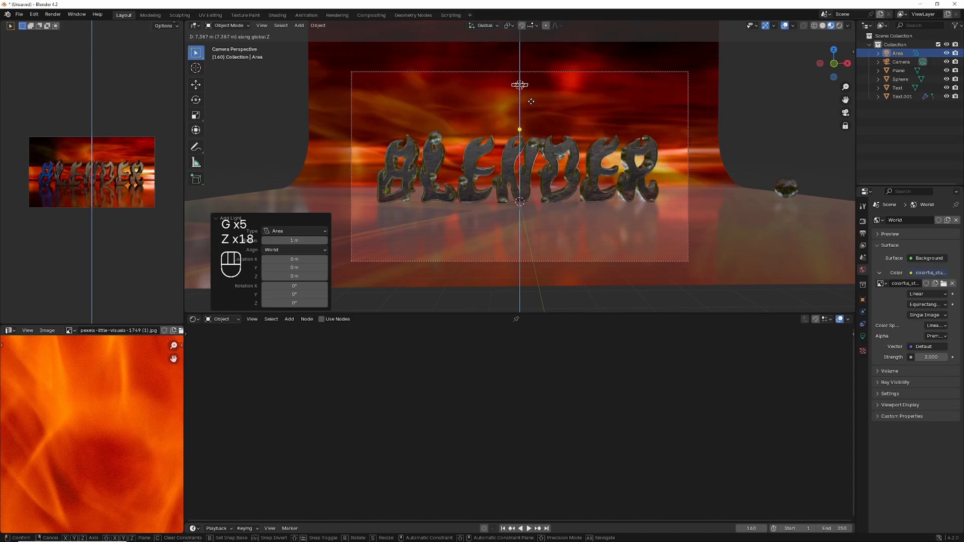
click(531, 101)
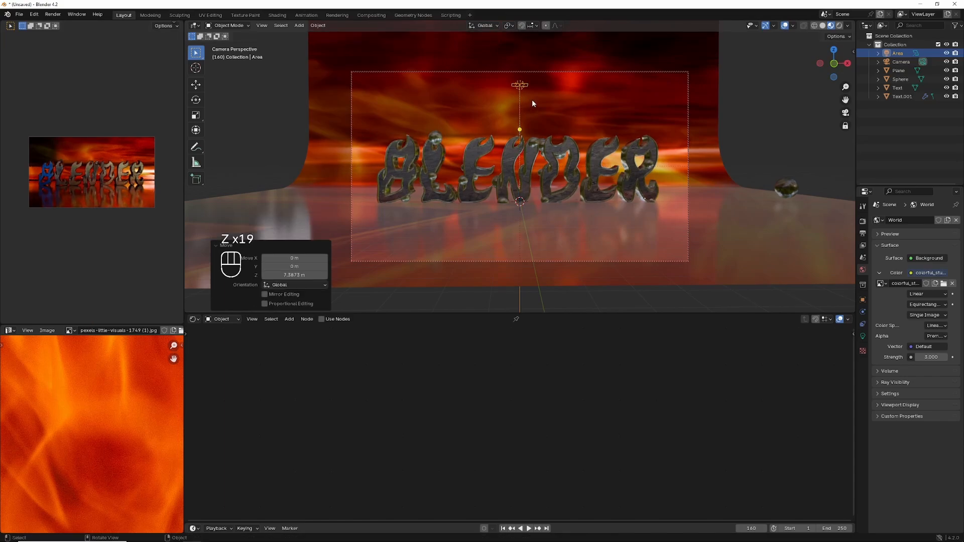
Scale the area light up by about 10.5 and set its power to 3000 W
key(s)
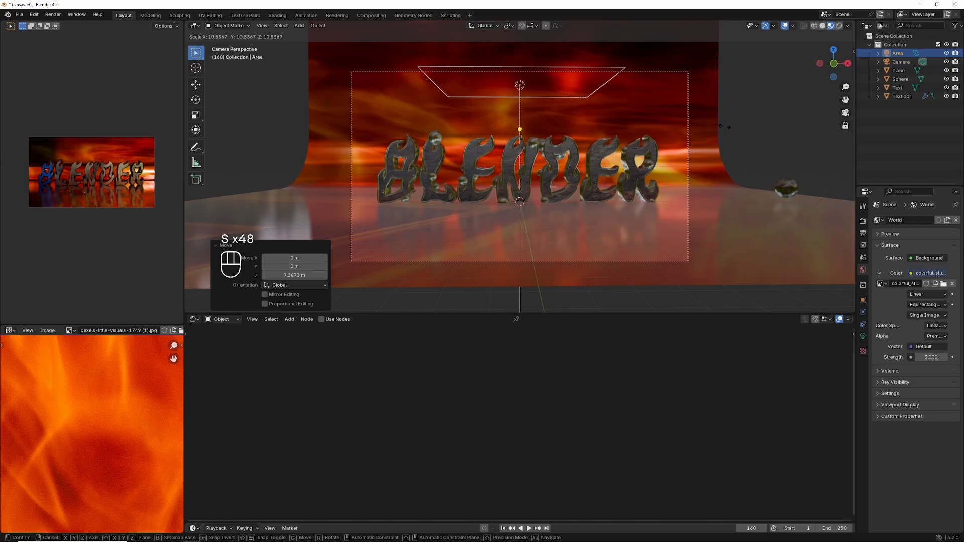
click(722, 126)
click(862, 336)
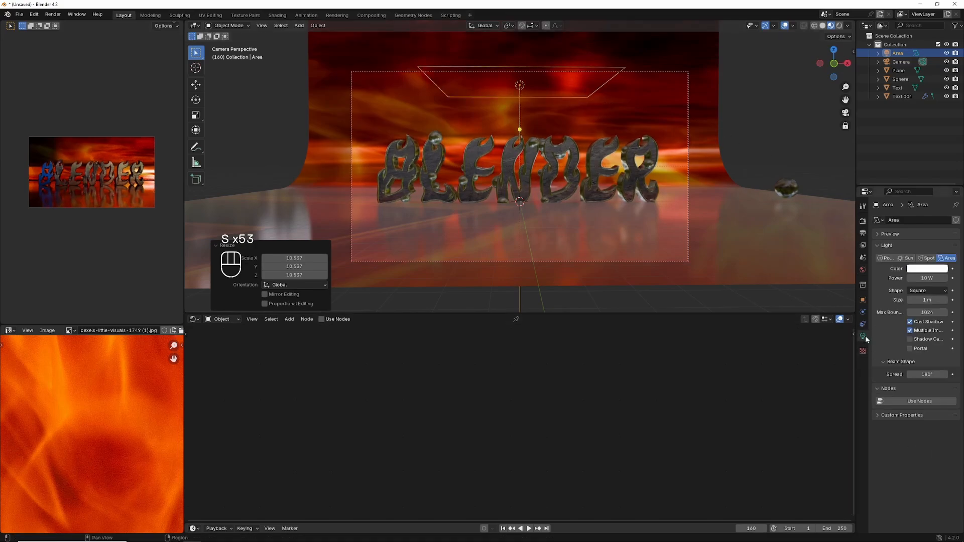
click(924, 278)
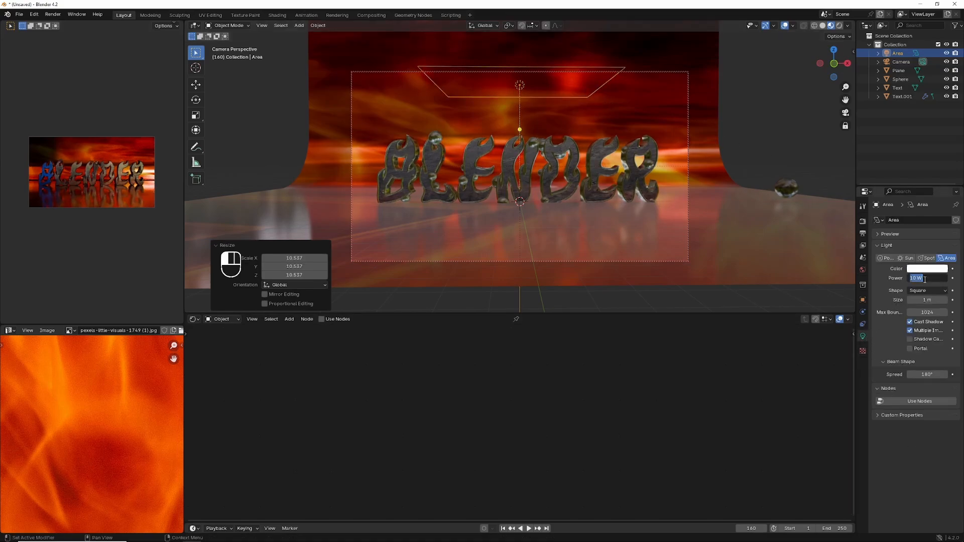
text(1000)
key(Return)
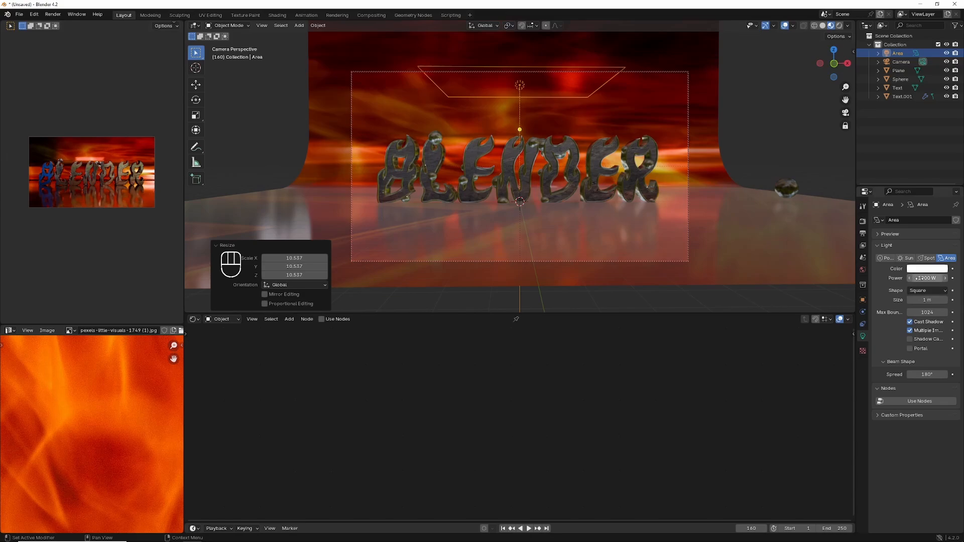
click(926, 278)
text(3000)
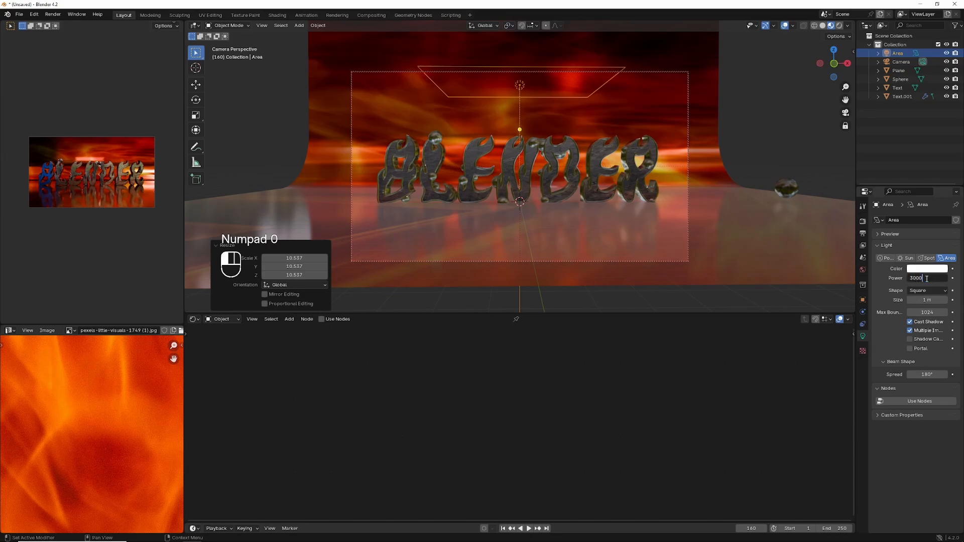
key(Return)
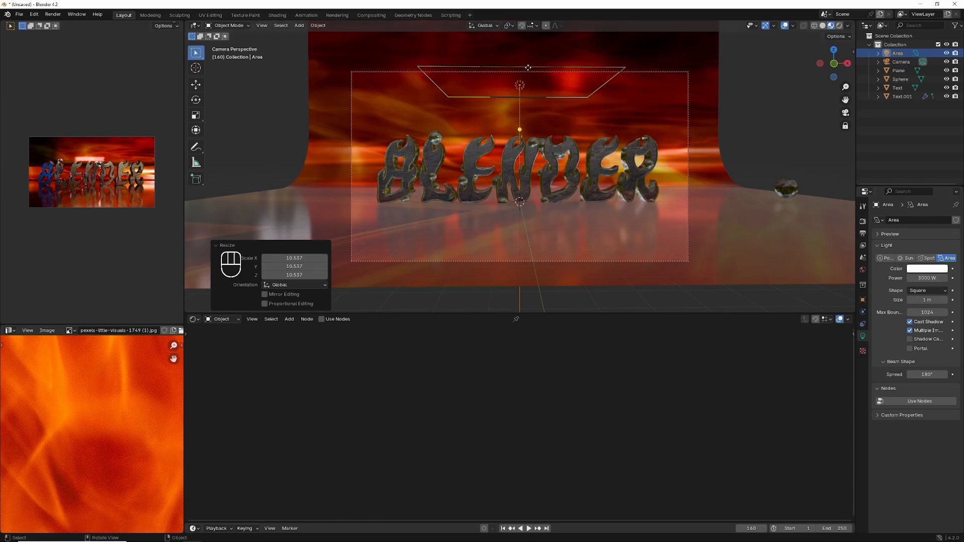
Lower the area light about 1.4 m along Z towards the BLENDER text
key(g)
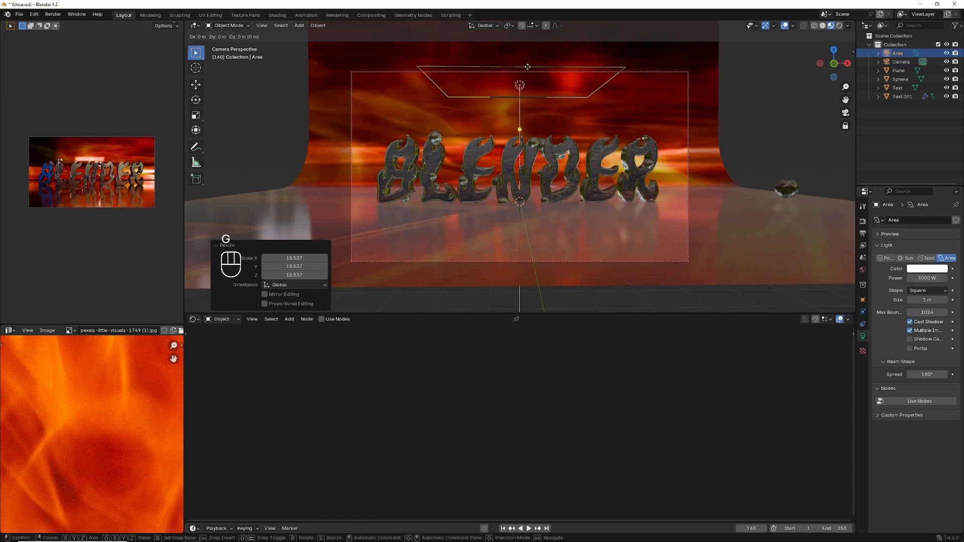
key(z)
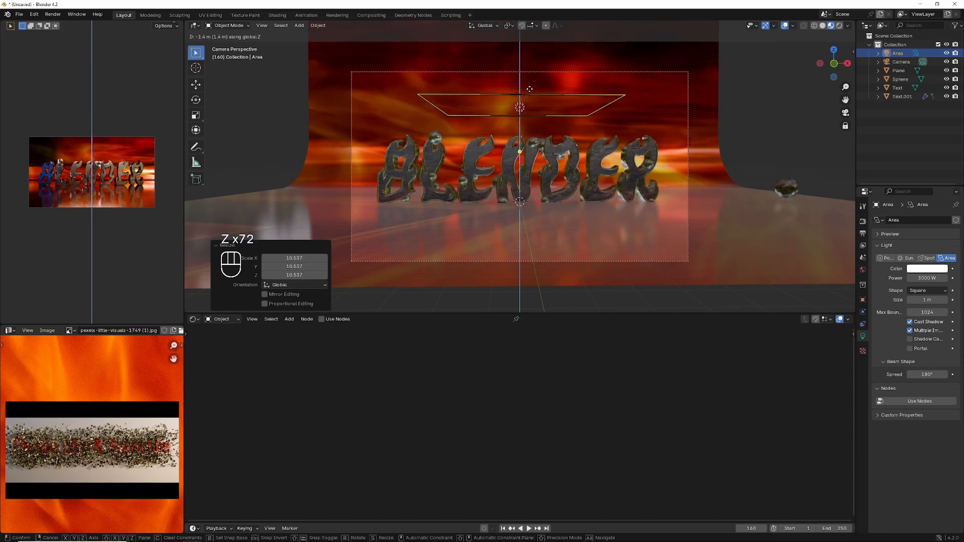
click(529, 89)
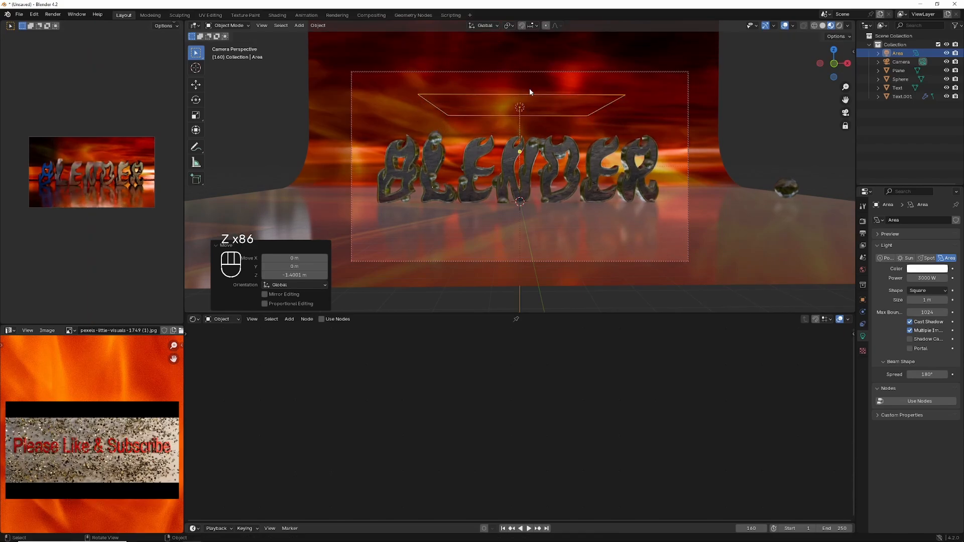
Switch the main viewport to Rendered shading and turn off the area light's Glossy ray visibility
click(839, 25)
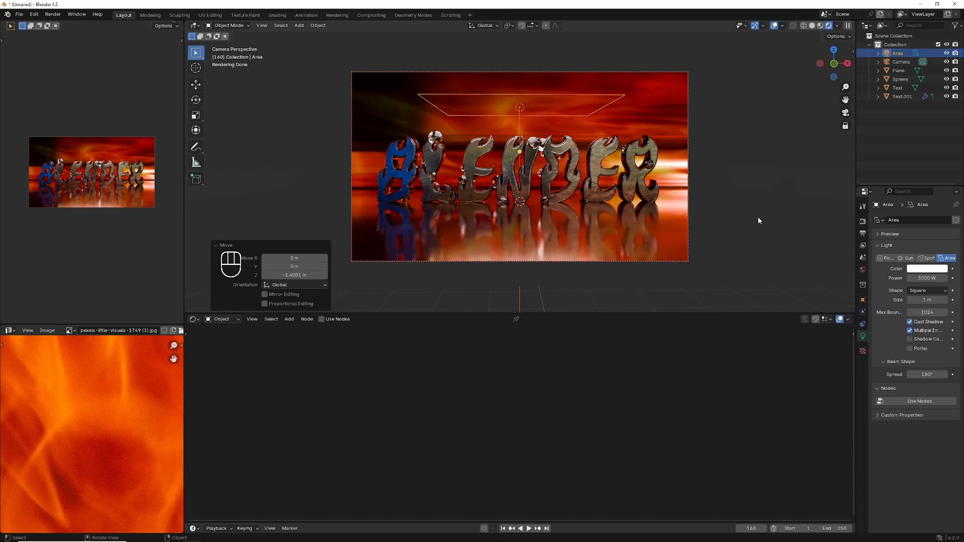
click(863, 300)
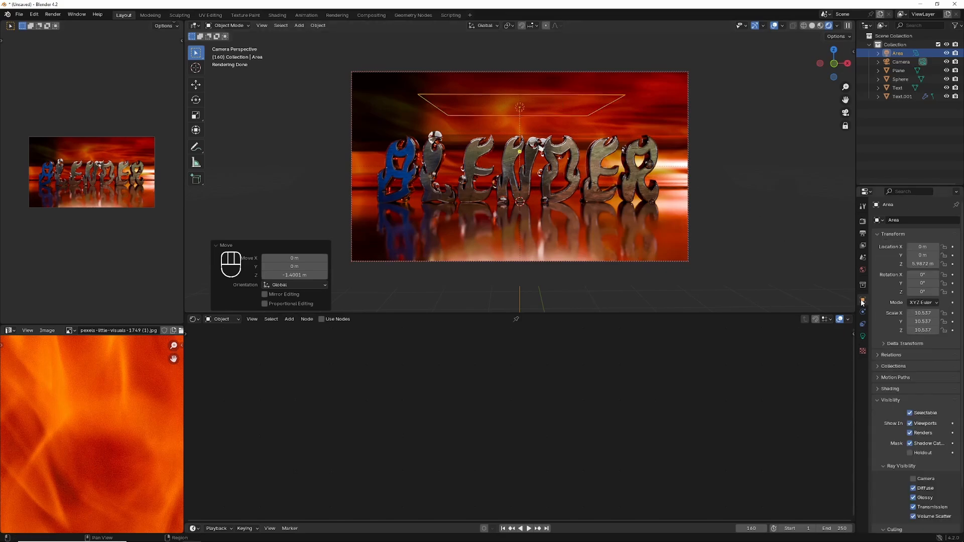
click(913, 497)
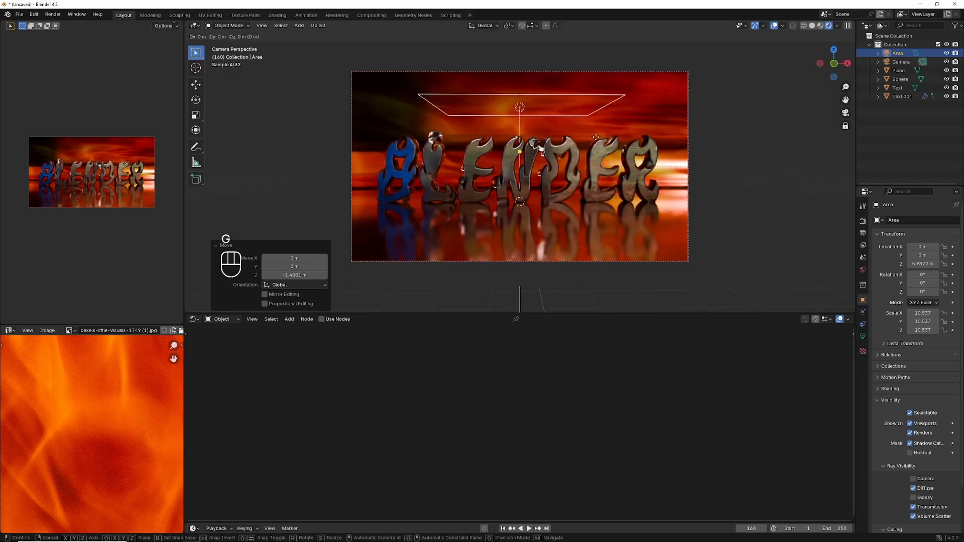
Move the area light about 1.65 m in the negative Y direction
key(g)
key(y)
key(y)
key(y)
key(y)
key(y)
key(y)
key(y)
key(y)
key(y)
key(y)
key(y)
key(y)
key(y)
key(y)
key(y)
key(y)
key(y)
key(y)
key(y)
key(y)
key(y)
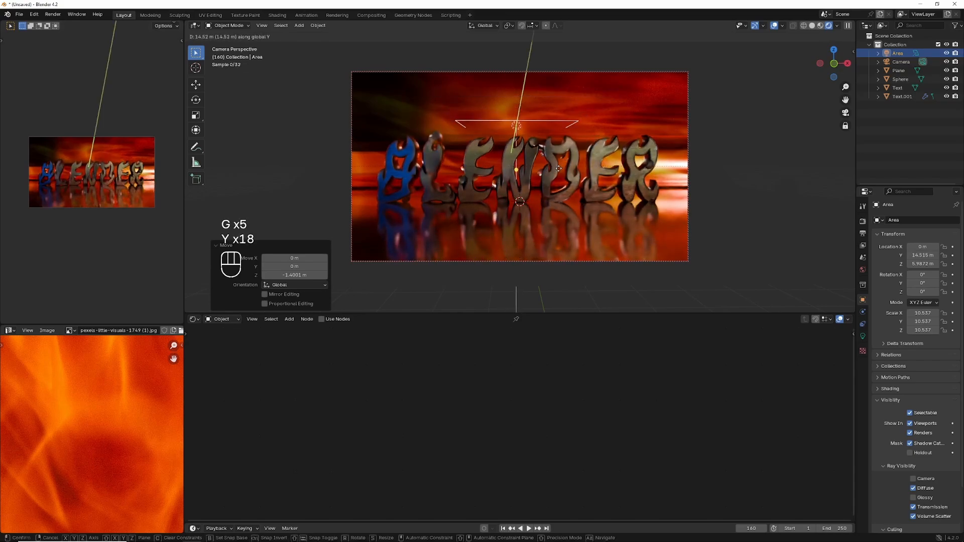
key(y)
key(y)
key(y)
key(y)
key(y)
key(y)
key(y)
key(y)
key(y)
key(y)
key(y)
key(y)
key(y)
key(y)
key(y)
key(y)
key(y)
key(y)
key(y)
key(y)
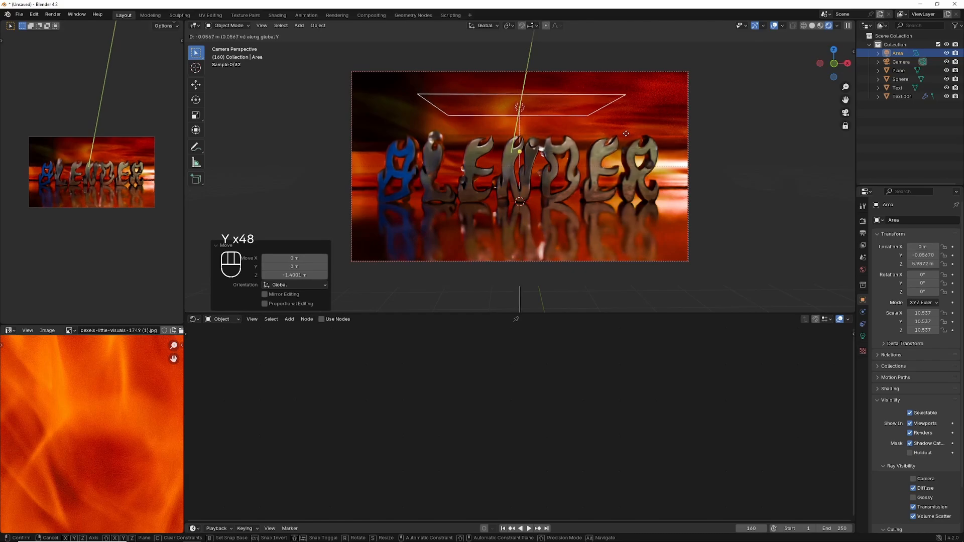
key(y)
key(y)
key(y)
key(y)
key(y)
key(y)
key(y)
key(y)
key(y)
key(y)
key(y)
key(y)
key(y)
key(y)
key(y)
key(y)
key(y)
key(y)
key(y)
key(y)
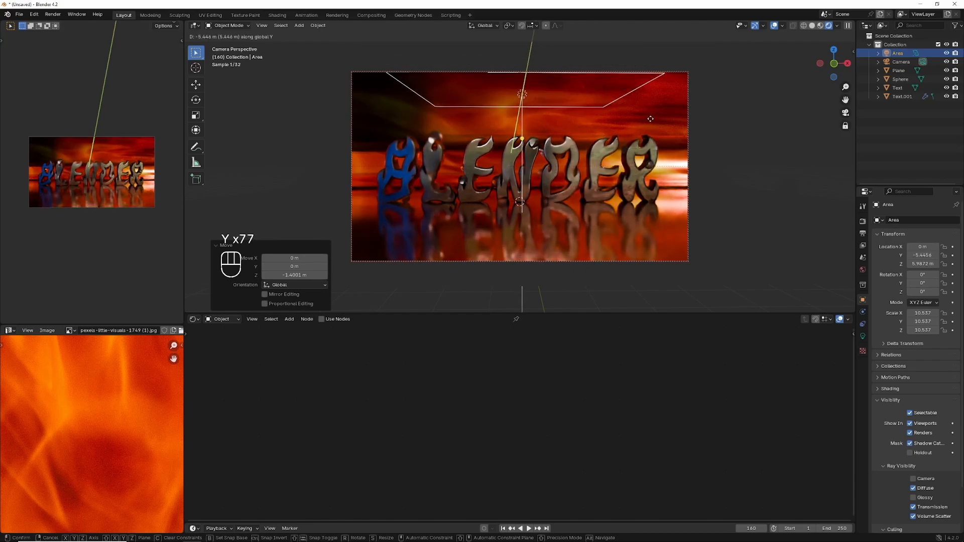
key(y)
key(y)
key(y)
key(y)
key(y)
key(y)
key(y)
key(y)
key(y)
key(y)
key(y)
key(y)
key(y)
key(y)
key(y)
key(y)
key(y)
key(y)
key(y)
key(y)
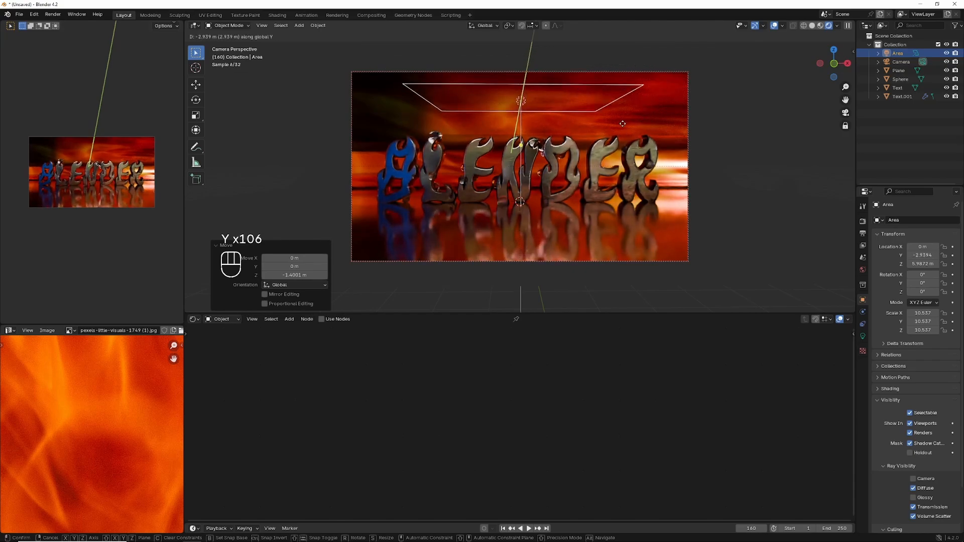
key(y)
key(y)
key(y)
key(y)
key(y)
key(y)
key(y)
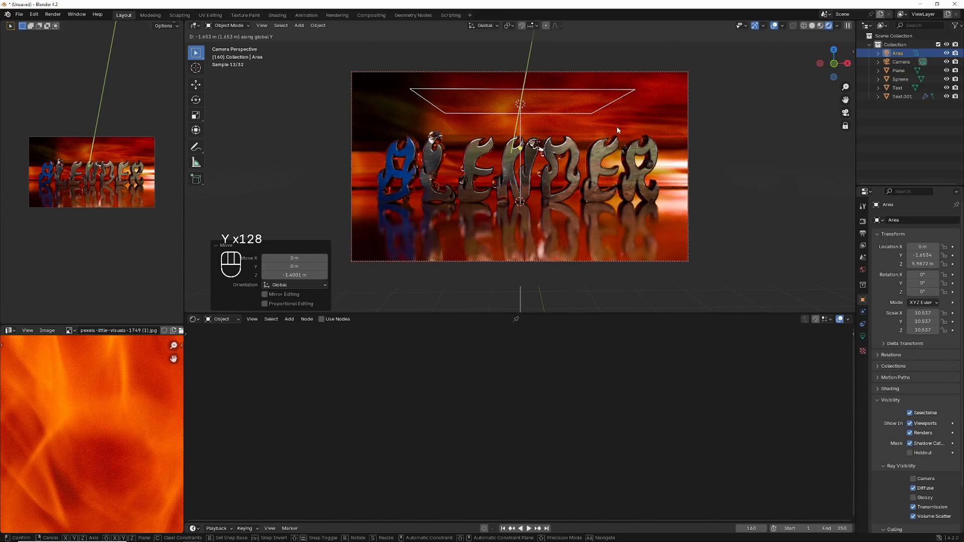
click(616, 126)
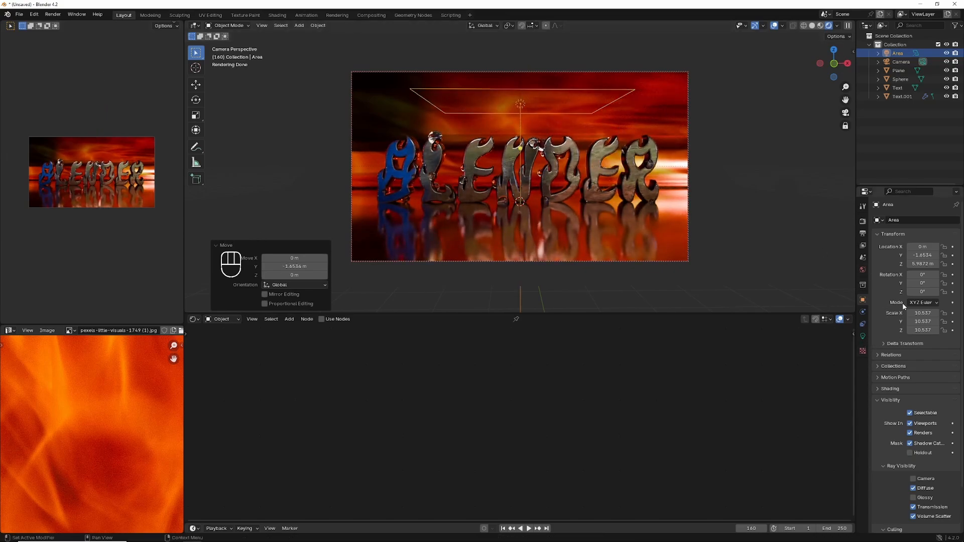
Set the area light's power to 4000 W and orbit the camera slightly around the BLENDER text
click(863, 337)
click(929, 279)
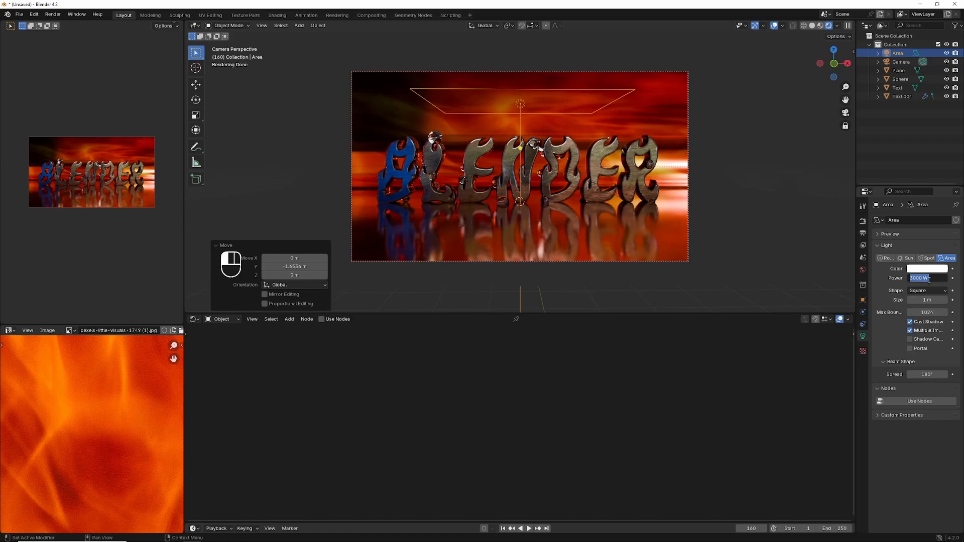
text(400)
key(Return)
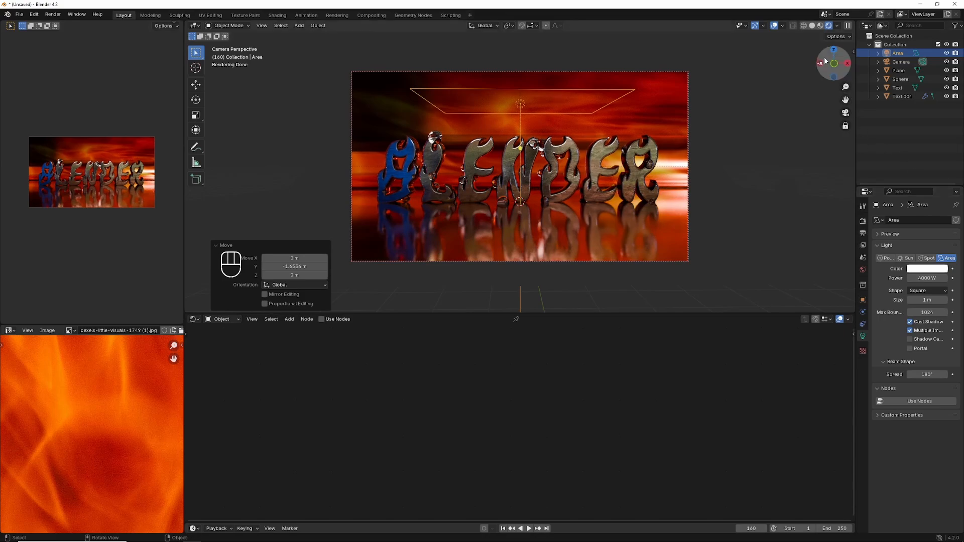
drag(835, 65, 834, 64)
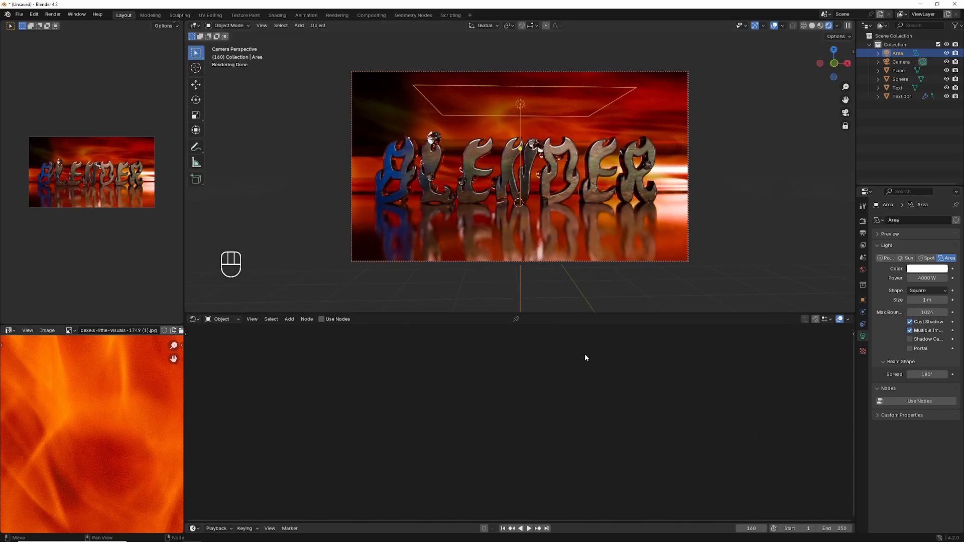
Enlarge the timeline to bring the animation to frame 196 and render that frame as a still image
drag(473, 523, 497, 454)
drag(555, 472, 480, 480)
drag(480, 477, 625, 500)
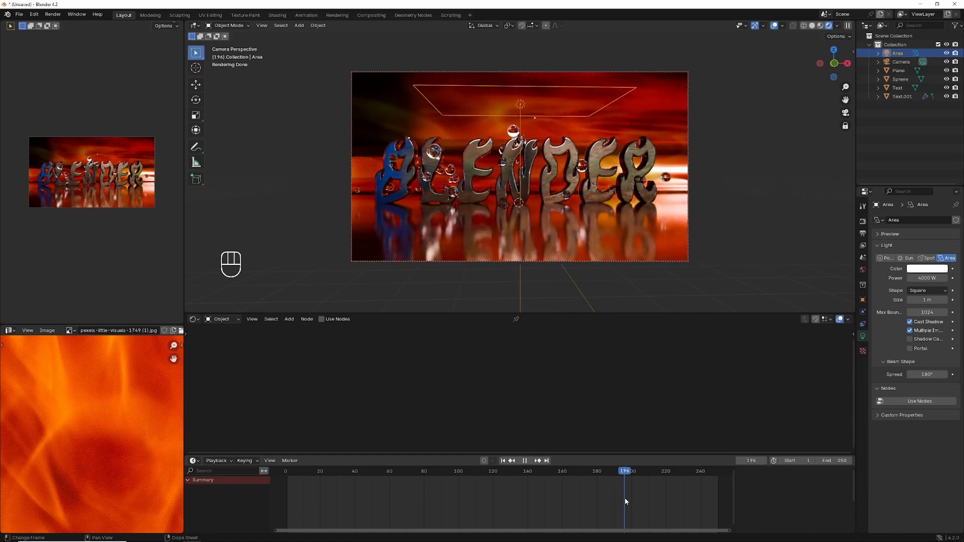
key(space)
click(53, 14)
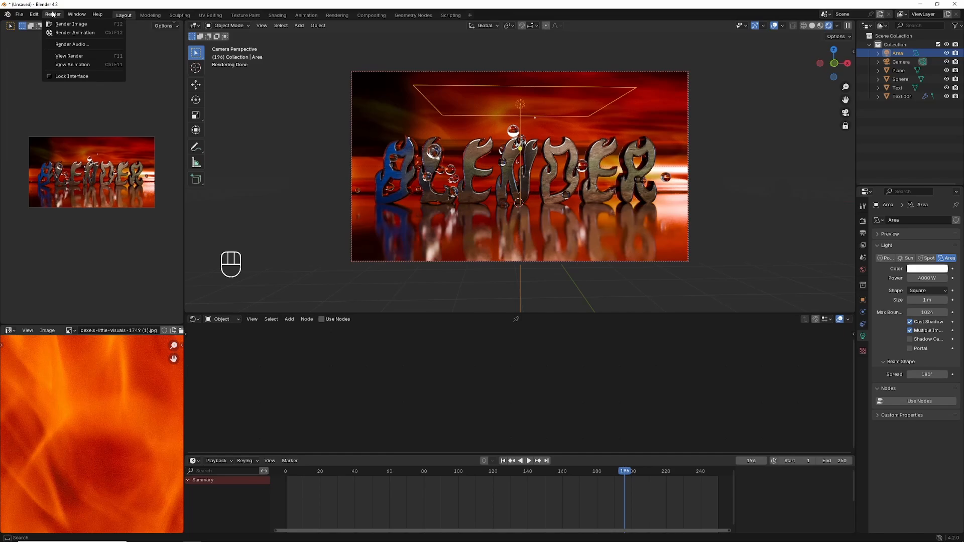
click(76, 25)
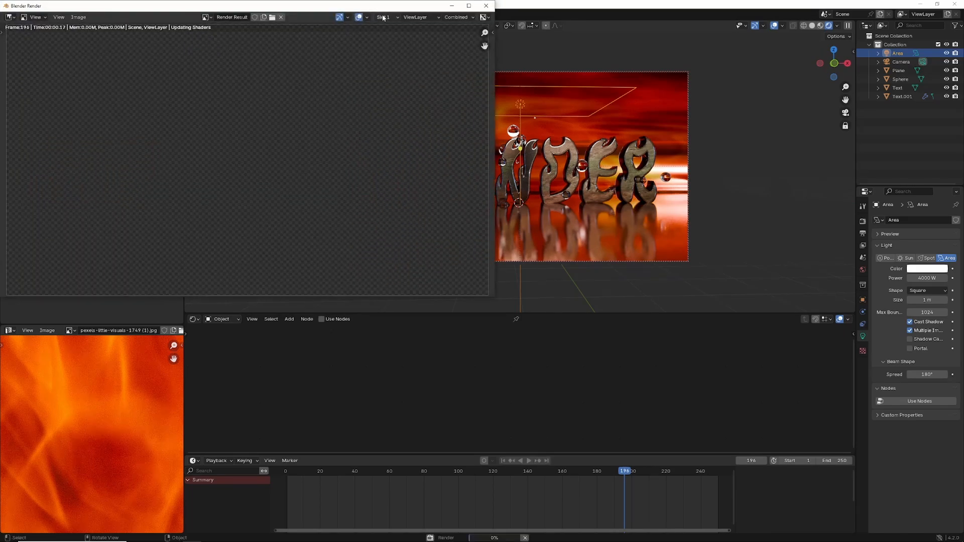
Enlarge the render window to examine the rendered BLENDER text and its reflections up close, and minimize the window
click(469, 6)
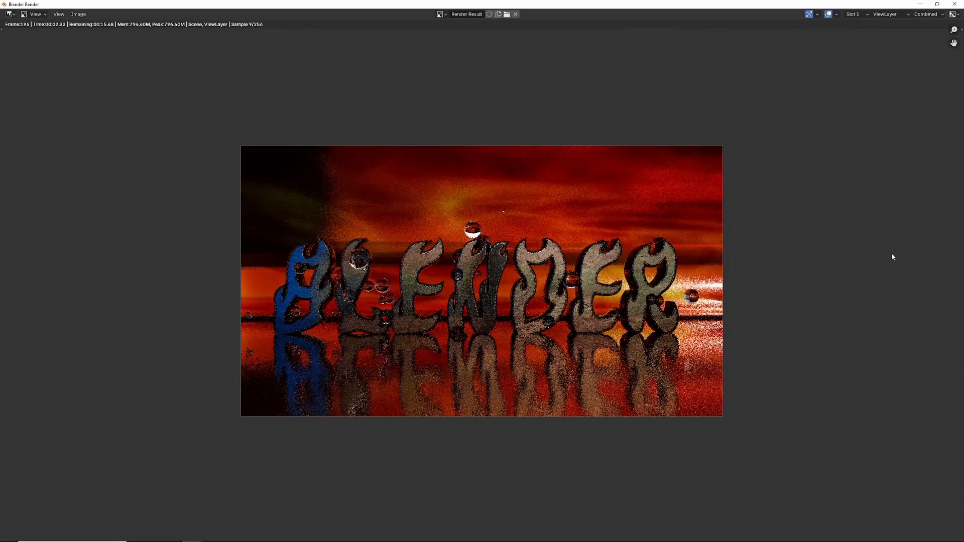
scroll(928, 249, up, 2)
scroll(927, 249, down, 1)
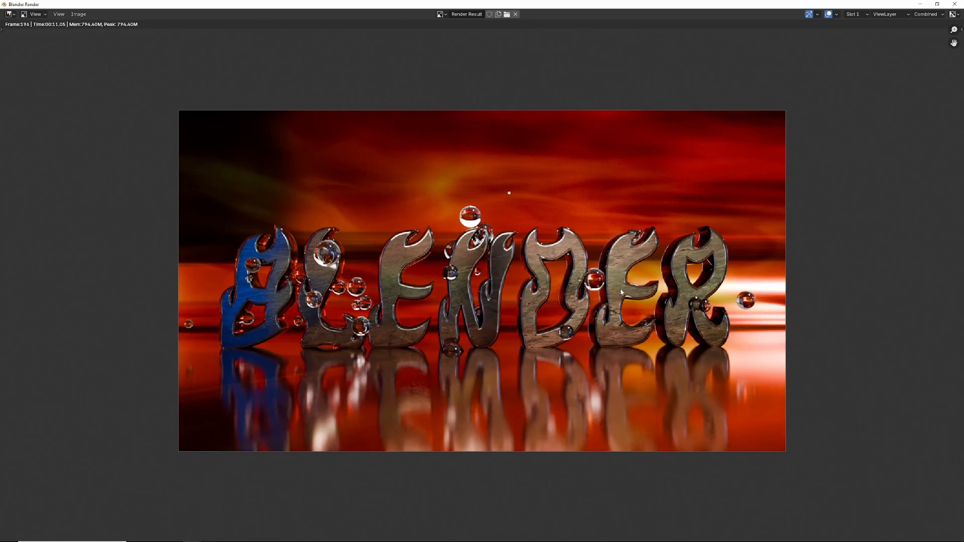
click(920, 4)
Move the fire-textured backdrop plane down about 0.143 m along the global Z axis
click(578, 228)
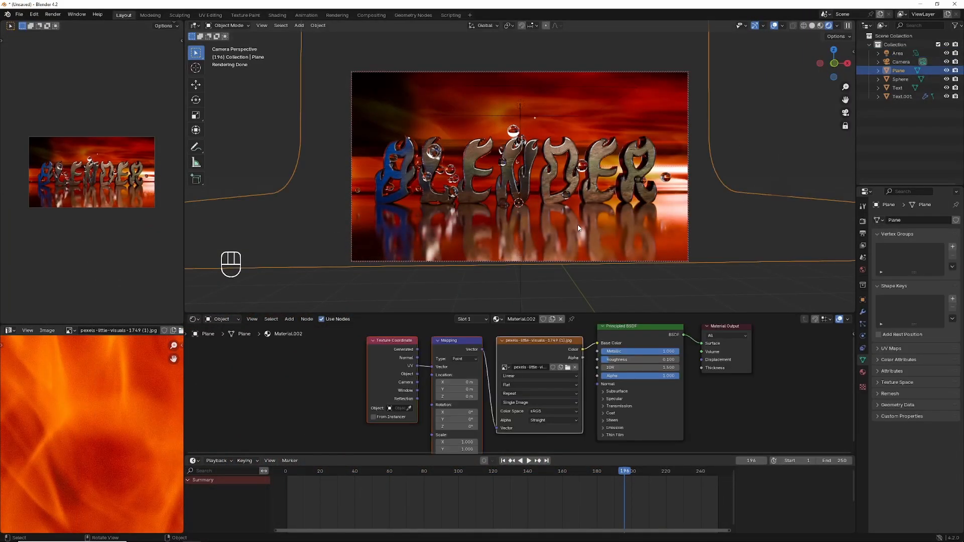
key(g)
key(g)
key(g)
key(g)
key(g)
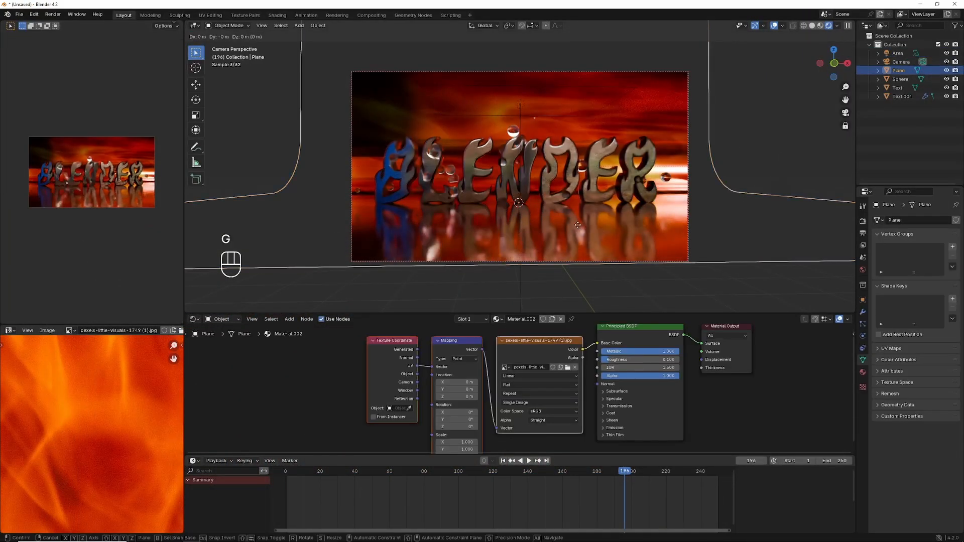
key(z)
key(z)
key(z)
key(z)
key(z)
key(z)
key(z)
key(z)
key(z)
key(z)
key(z)
key(z)
key(z)
key(z)
key(z)
key(z)
key(z)
key(z)
key(z)
key(z)
key(z)
key(z)
key(z)
key(z)
key(z)
key(z)
key(z)
key(z)
key(z)
key(z)
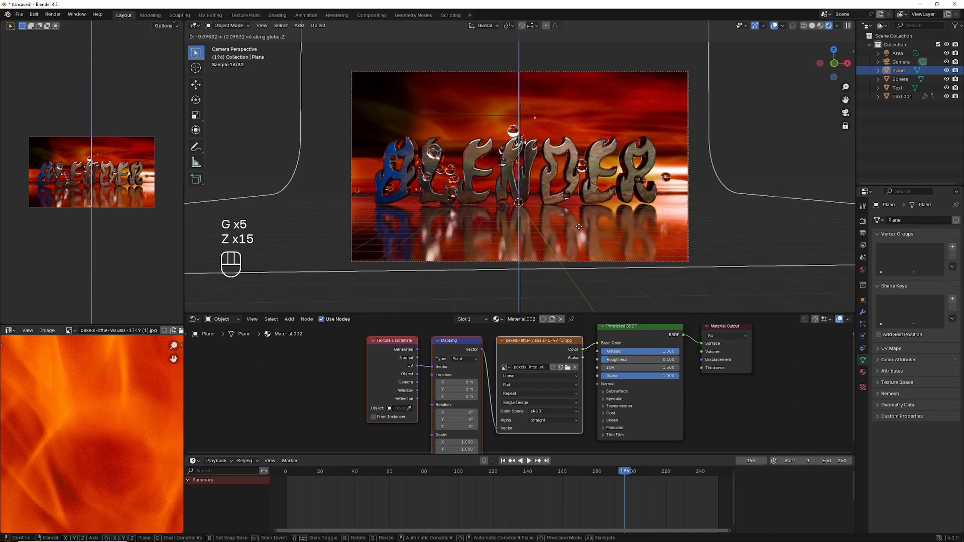
key(z)
key(z)
key(z)
key(z)
key(z)
key(z)
key(z)
key(z)
key(z)
key(z)
key(z)
key(z)
key(z)
key(z)
key(z)
key(z)
key(z)
key(z)
key(z)
key(z)
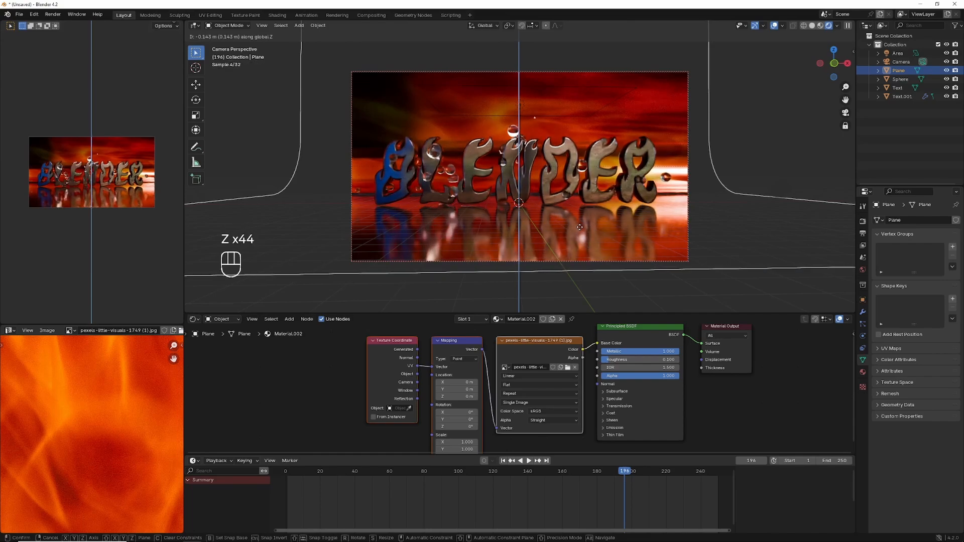
click(581, 230)
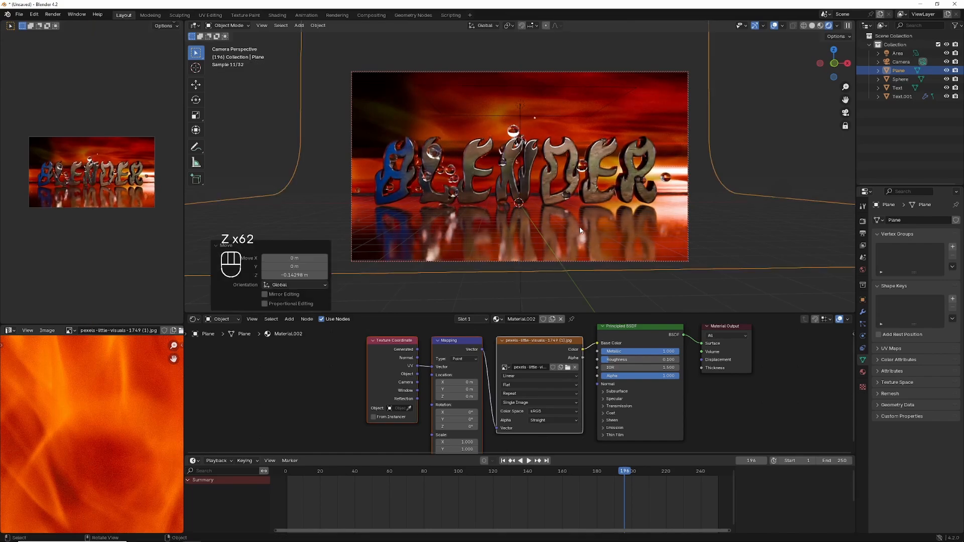